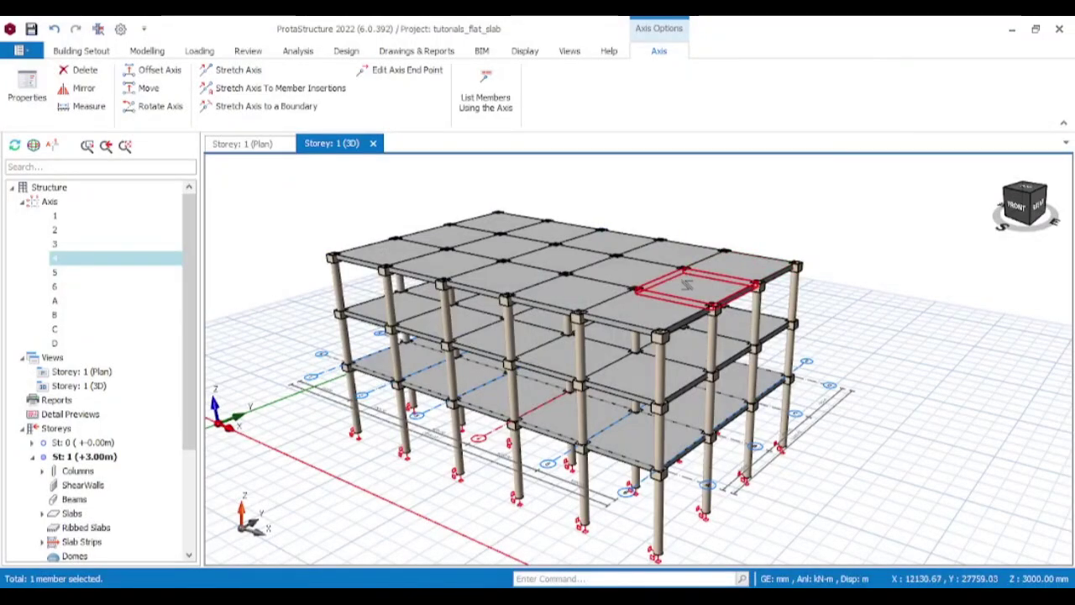
Step: Examine the finished three-storey flat slab building in 3D from several sides, including its column drop panels and top-storey slab details
{"action": "mouse_move", "coordinate": [817, 286]}
{"action": "middle_mouse_down"}
{"action": "mouse_move", "coordinate": [798, 312]}
{"action": "mouse_move", "coordinate": [719, 300]}
{"action": "mouse_move", "coordinate": [828, 307]}
{"action": "mouse_move", "coordinate": [839, 311]}
{"action": "mouse_move", "coordinate": [829, 332]}
{"action": "mouse_move", "coordinate": [848, 311]}
{"action": "mouse_move", "coordinate": [835, 301]}
{"action": "mouse_move", "coordinate": [873, 299]}
{"action": "mouse_move", "coordinate": [876, 316]}
{"action": "middle_mouse_up"}
{"action": "scroll", "coordinate": [817, 320], "scroll_direction": "up", "scroll_amount": 2}
{"action": "scroll", "coordinate": [742, 312], "scroll_direction": "up", "scroll_amount": 3}
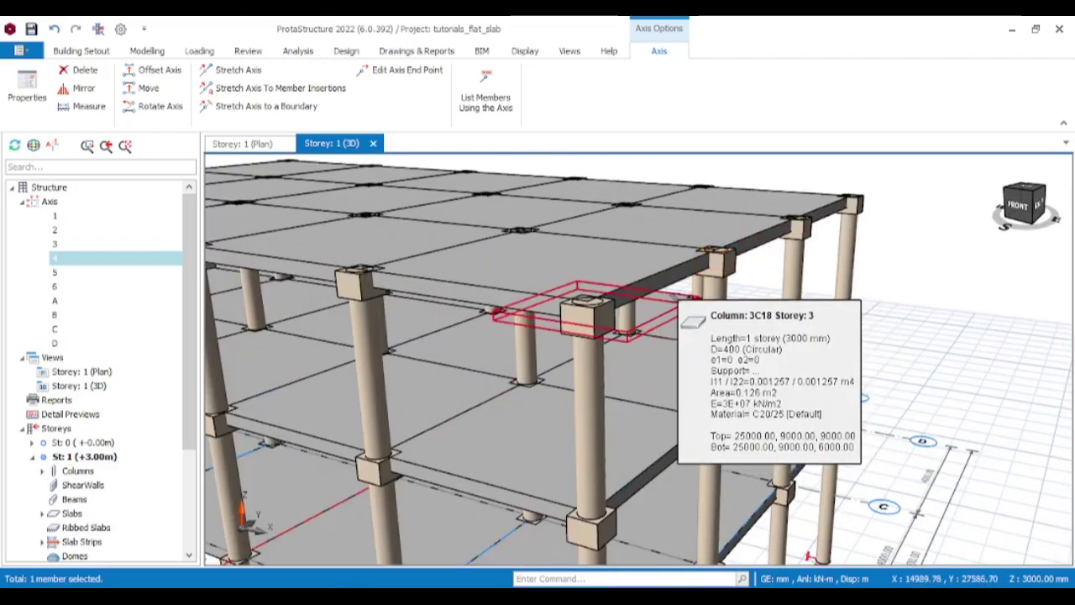
{"action": "scroll", "coordinate": [709, 292], "scroll_direction": "down", "scroll_amount": 3}
{"action": "scroll", "coordinate": [763, 271], "scroll_direction": "down", "scroll_amount": 3}
{"action": "mouse_move", "coordinate": [763, 270]}
{"action": "middle_mouse_down"}
{"action": "mouse_move", "coordinate": [826, 283]}
{"action": "mouse_move", "coordinate": [635, 279]}
{"action": "middle_mouse_up"}
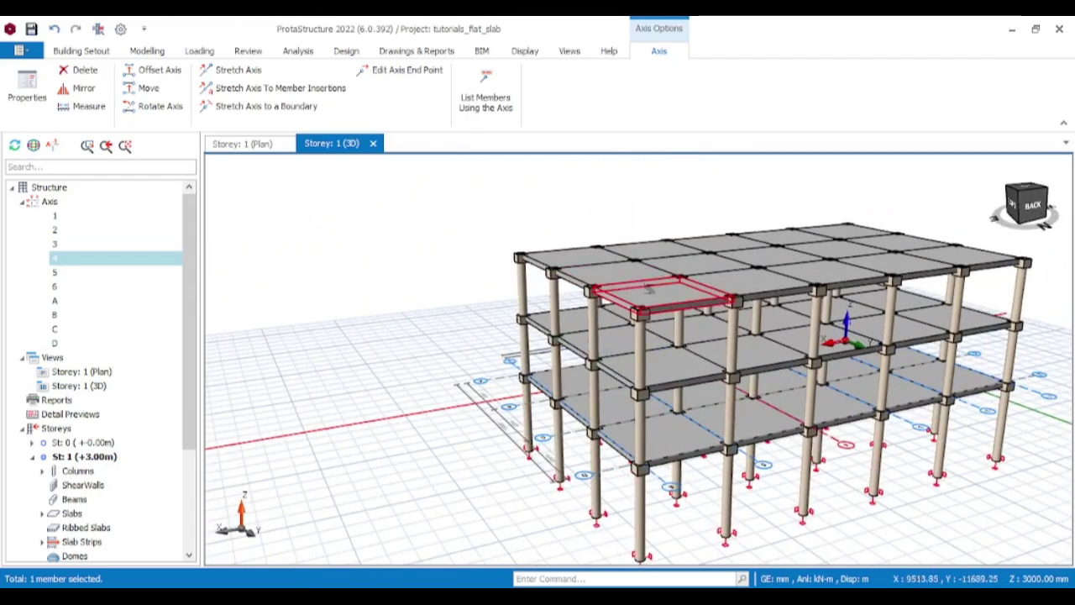
{"action": "mouse_move", "coordinate": [649, 290]}
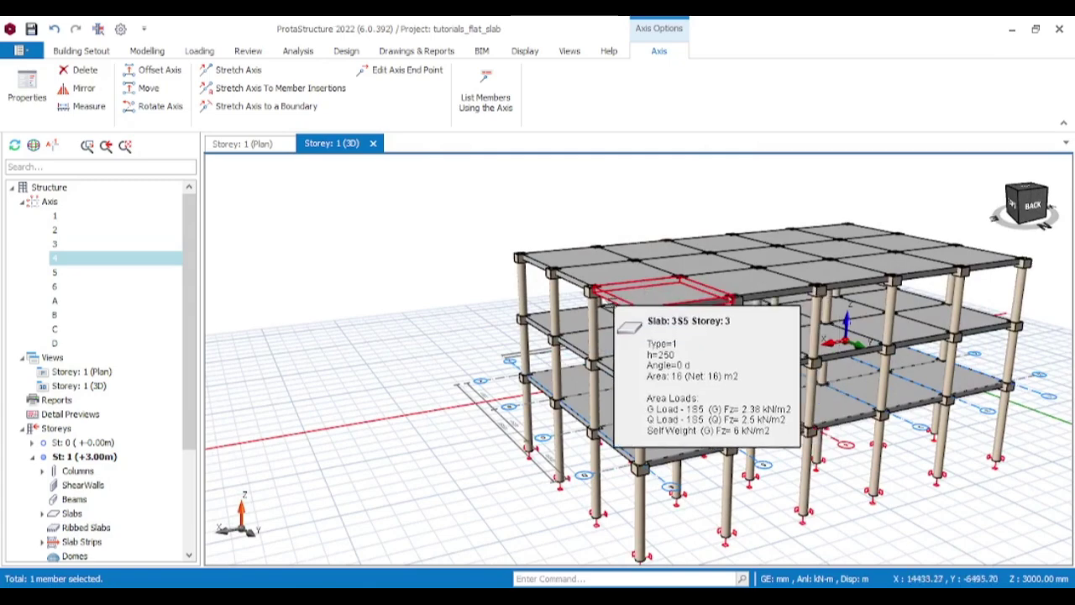
{"action": "mouse_move", "coordinate": [510, 285]}
{"action": "middle_mouse_down"}
{"action": "mouse_move", "coordinate": [562, 298]}
{"action": "mouse_move", "coordinate": [683, 278]}
{"action": "mouse_move", "coordinate": [561, 322]}
{"action": "middle_mouse_up"}
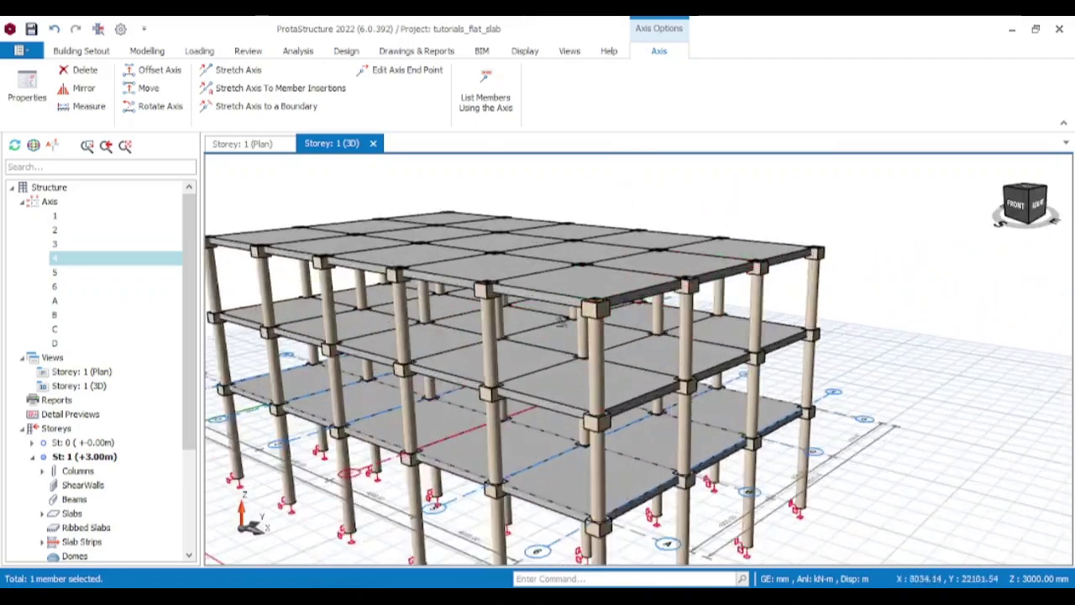
{"action": "scroll", "coordinate": [561, 321], "scroll_direction": "up", "scroll_amount": 5}
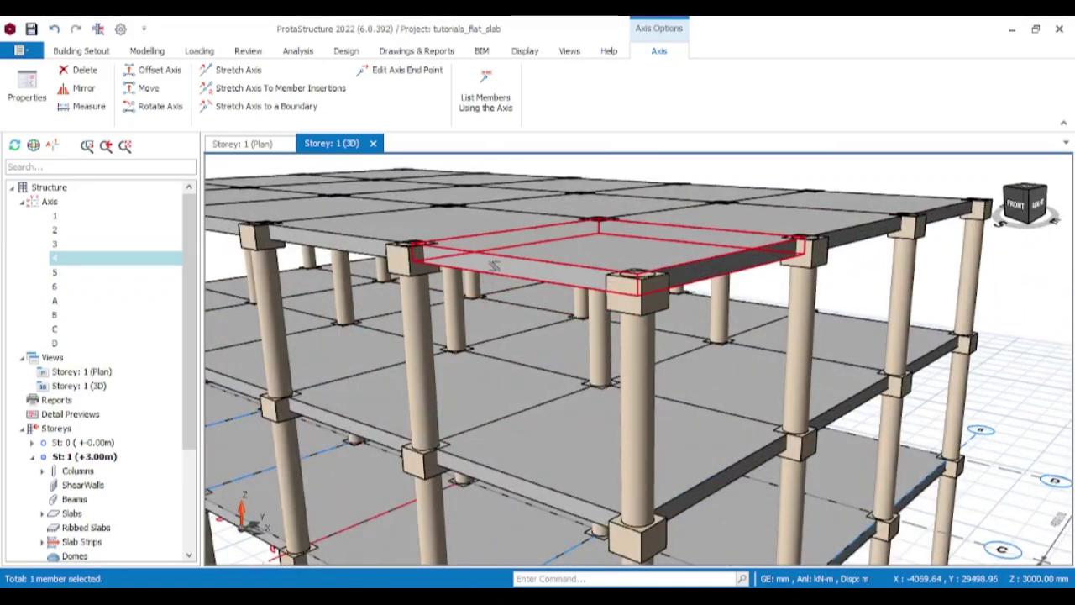
{"action": "scroll", "coordinate": [494, 265], "scroll_direction": "down", "scroll_amount": 5}
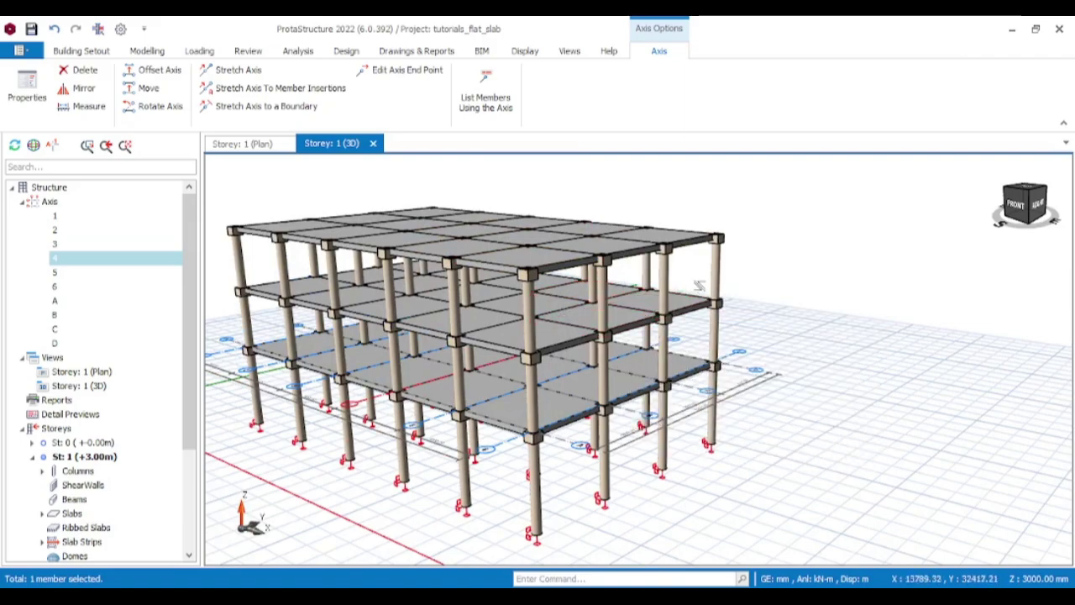
{"action": "scroll", "coordinate": [710, 268], "scroll_direction": "down", "scroll_amount": 2}
{"action": "middle_click_drag", "start_coordinate": [710, 269], "coordinate": [754, 284]}
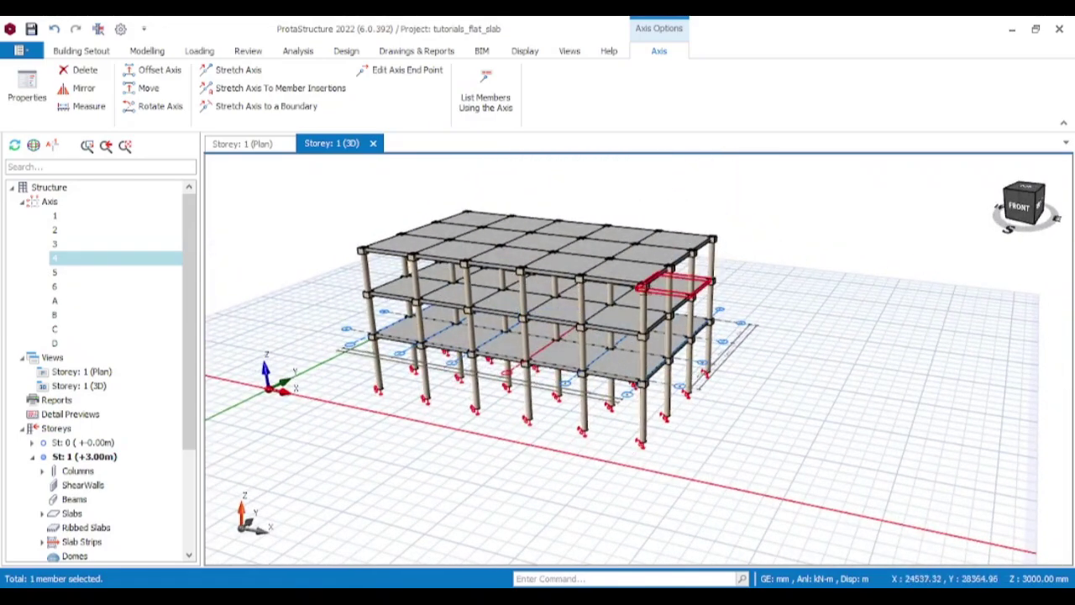
{"action": "scroll", "coordinate": [379, 209], "scroll_direction": "up", "scroll_amount": 3}
{"action": "scroll", "coordinate": [387, 215], "scroll_direction": "down", "scroll_amount": 3}
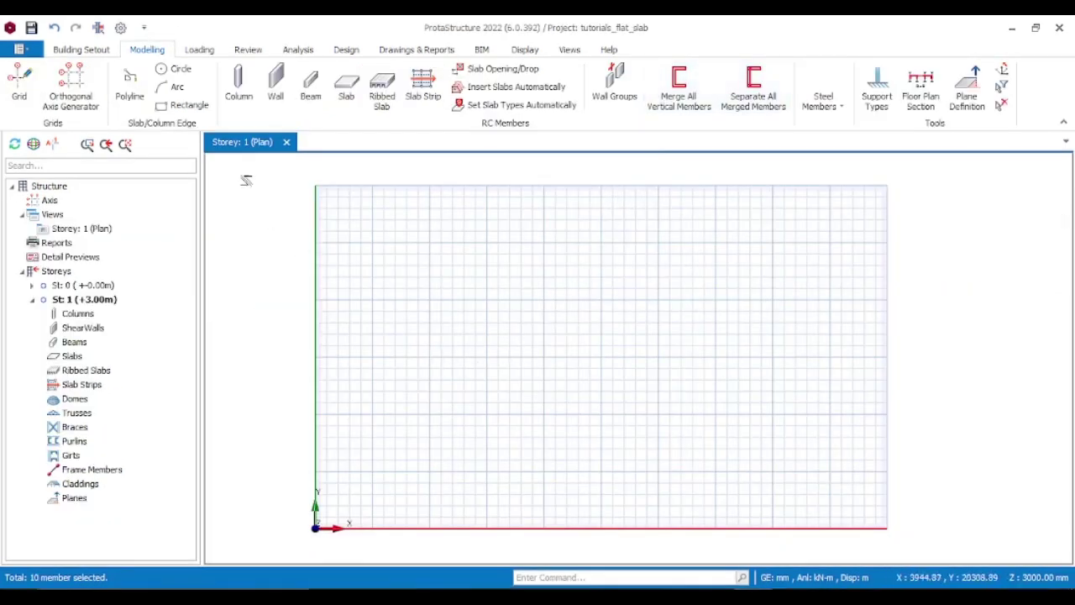
Step: Generate an orthogonal axis grid from reference point 5000, 5000 mm with Dir-1 spacings 4000*3 and Dir-2 spacings 4000*5
{"action": "left_click", "coordinate": [83, 81]}
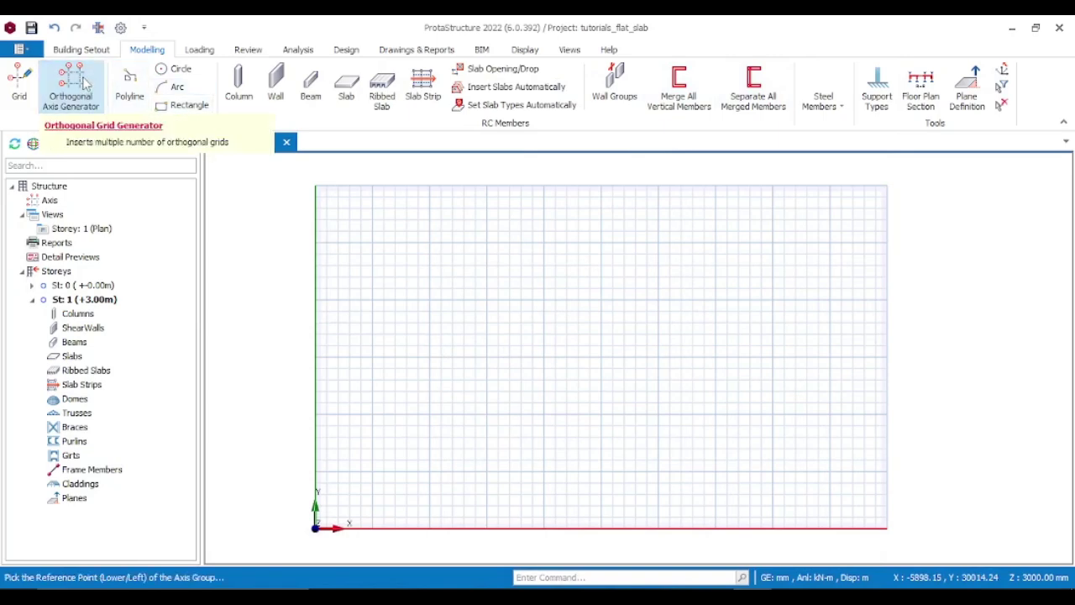
{"action": "left_click", "coordinate": [371, 477]}
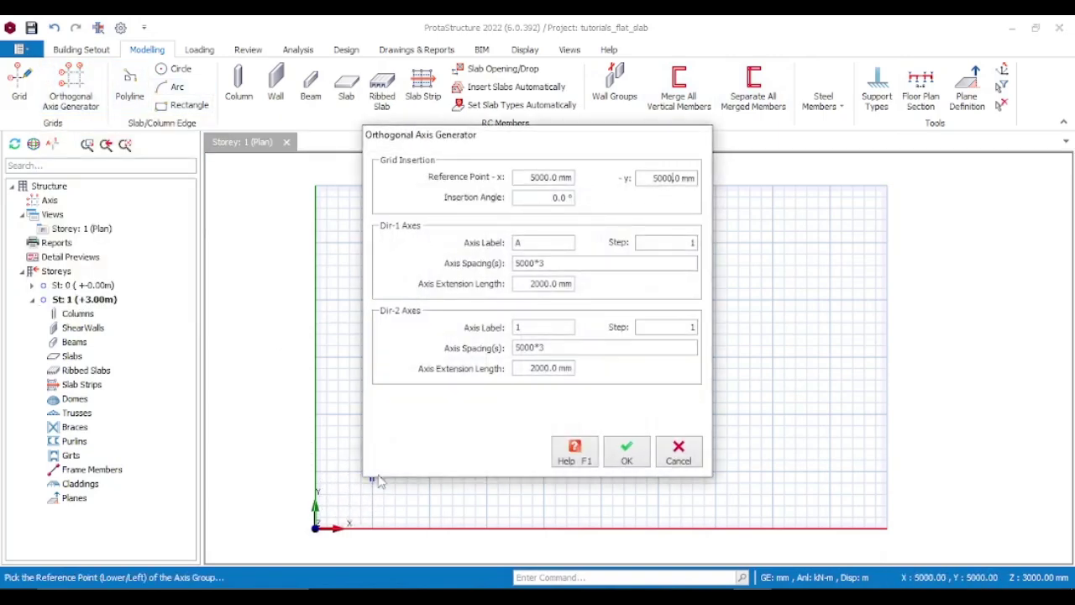
{"action": "left_click", "coordinate": [519, 263]}
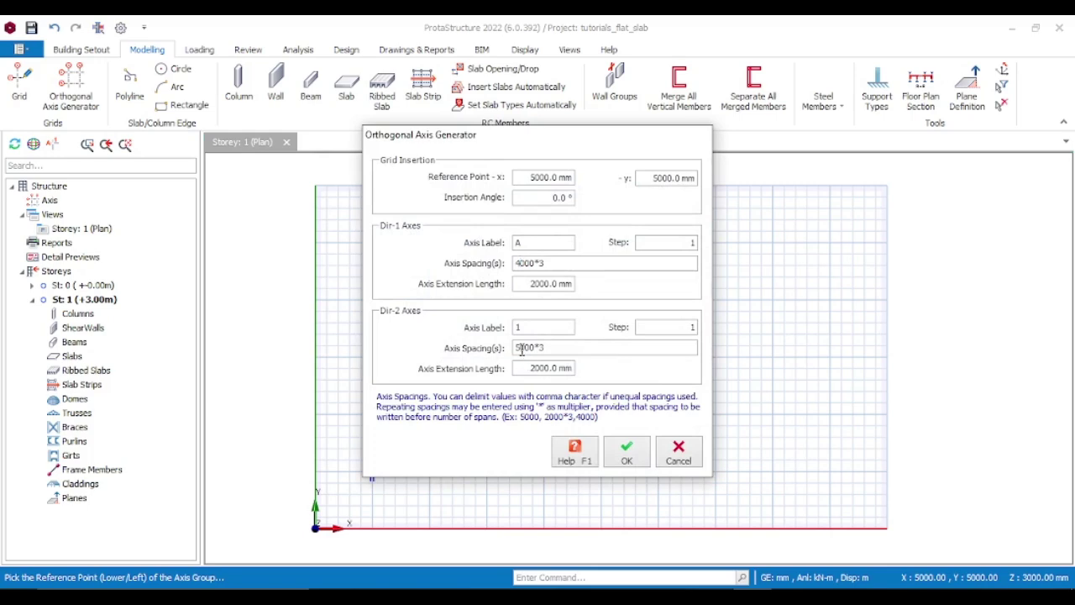
{"action": "type", "text": "4"}
{"action": "left_click", "coordinate": [627, 452]}
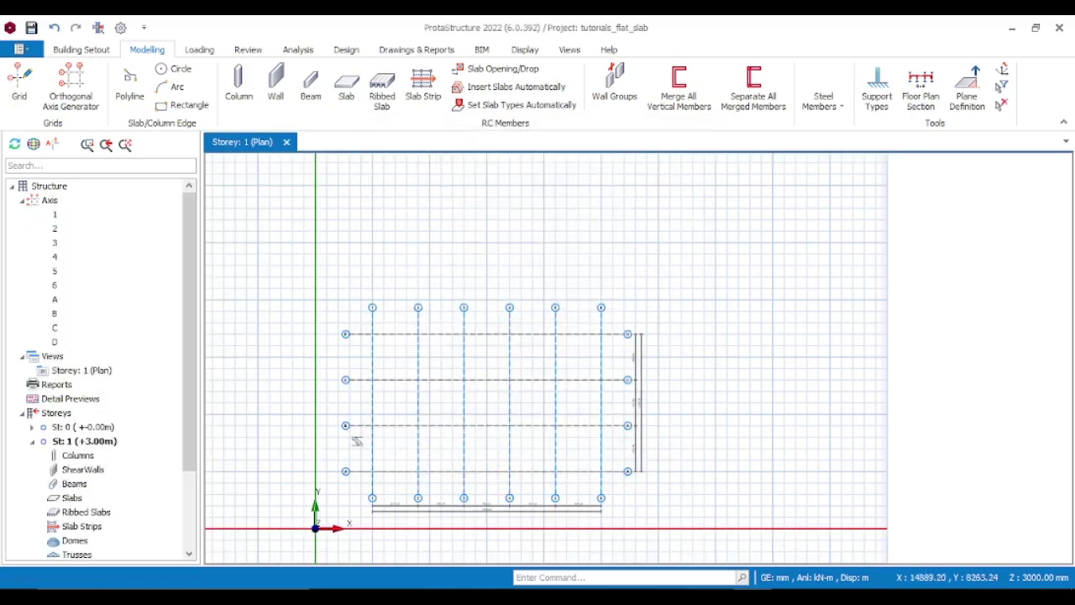
{"action": "scroll", "coordinate": [391, 531], "scroll_direction": "up", "scroll_amount": 3}
{"action": "scroll", "coordinate": [447, 506], "scroll_direction": "down", "scroll_amount": 4}
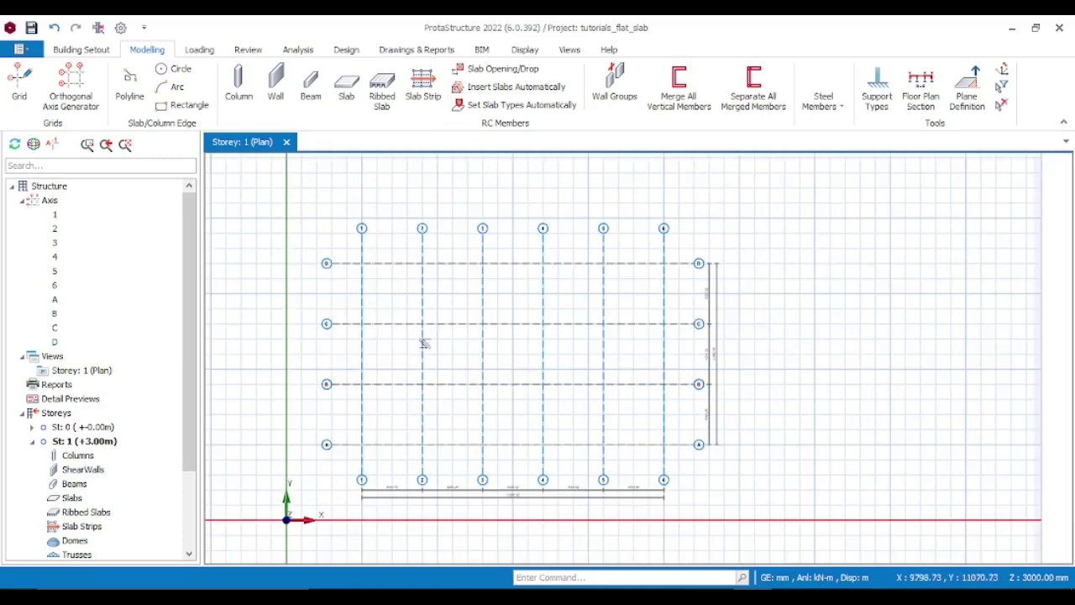
Step: Start a concrete column and give it a circular section of 400 mm diameter
{"action": "left_click", "coordinate": [239, 92]}
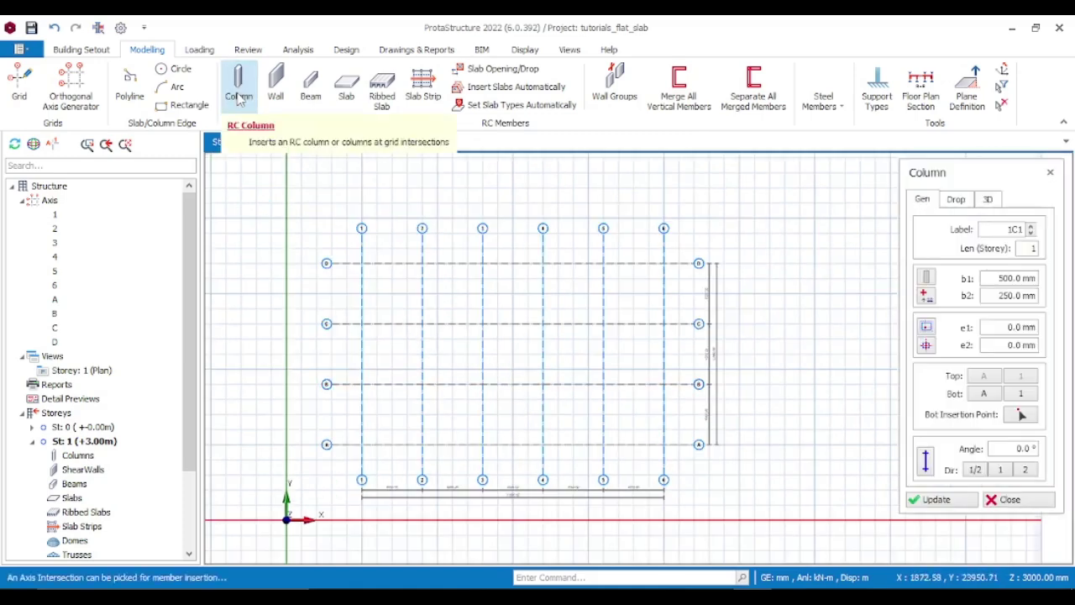
{"action": "left_click", "coordinate": [927, 280]}
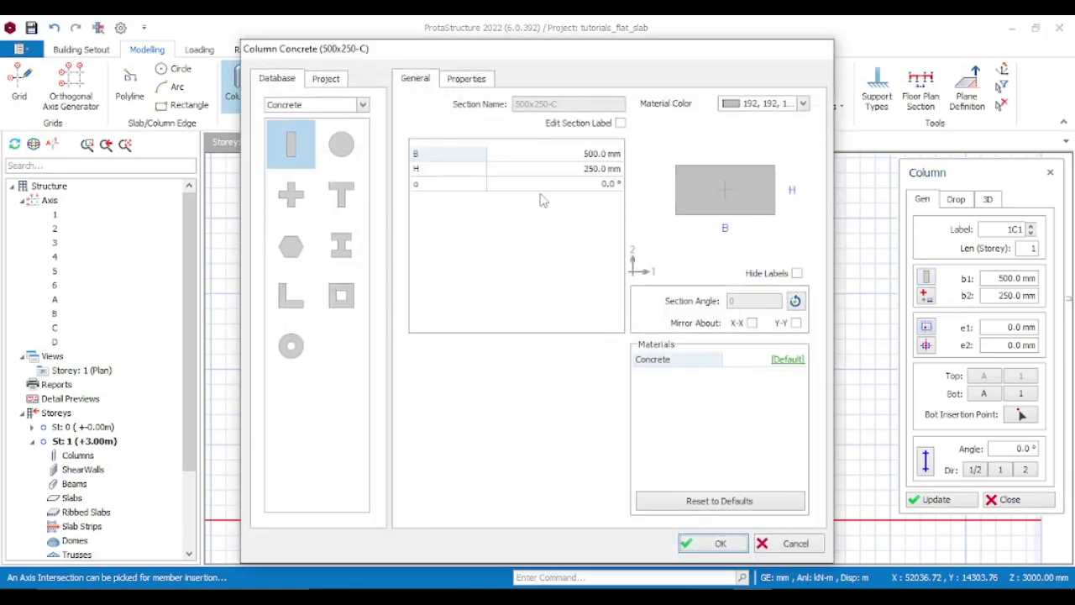
{"action": "left_click", "coordinate": [341, 145]}
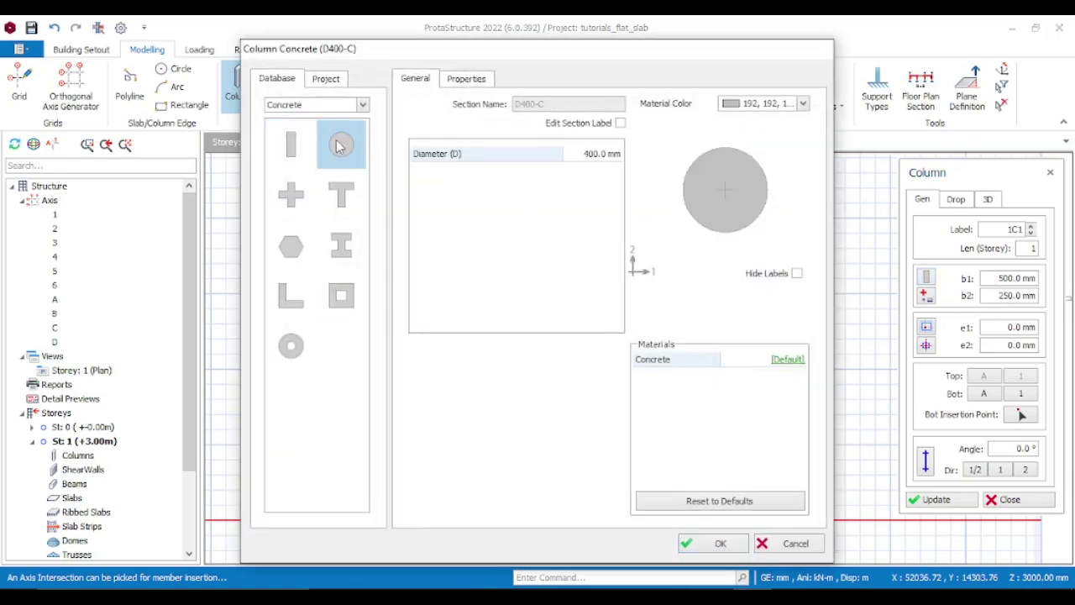
{"action": "left_click", "coordinate": [741, 543]}
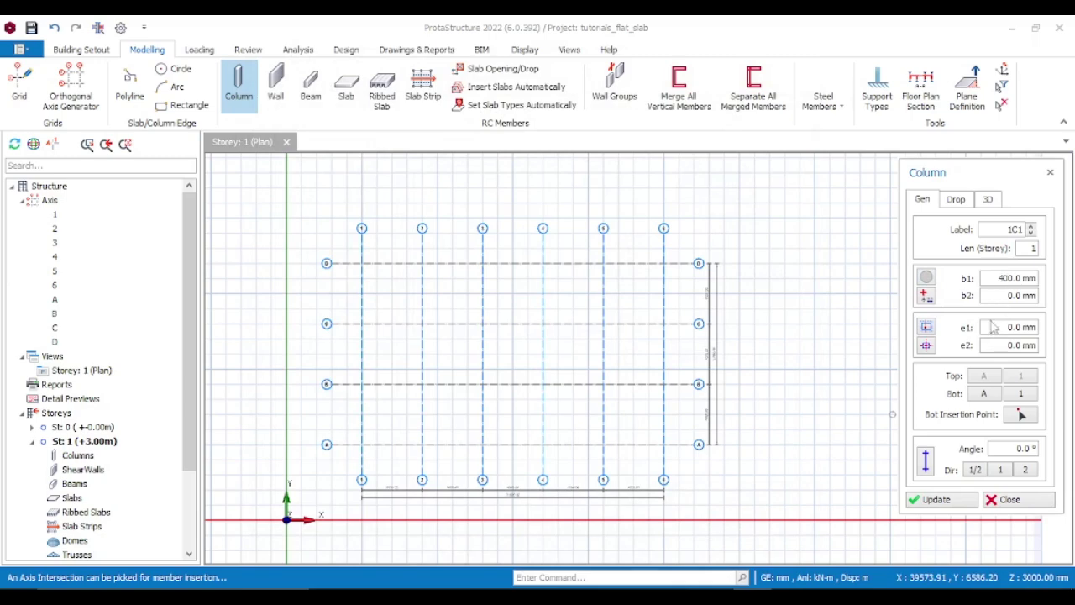
Step: Enable a column drop panel with b1 and b2 of 500 mm and h-Drop of 400 mm, centred on the column
{"action": "left_click", "coordinate": [956, 201]}
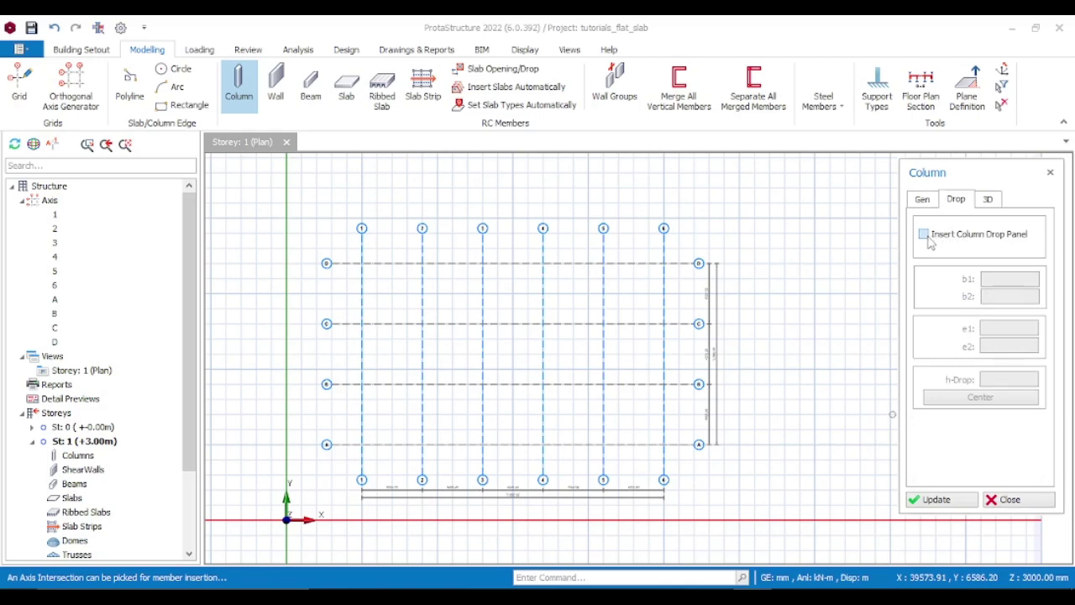
{"action": "left_click", "coordinate": [924, 235]}
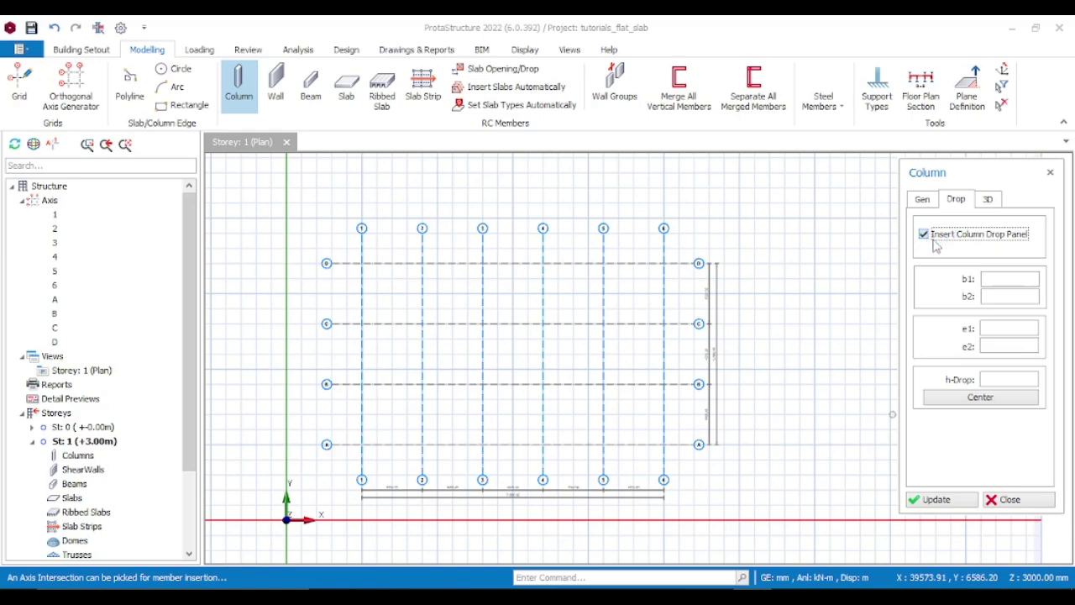
{"action": "left_click", "coordinate": [1014, 276]}
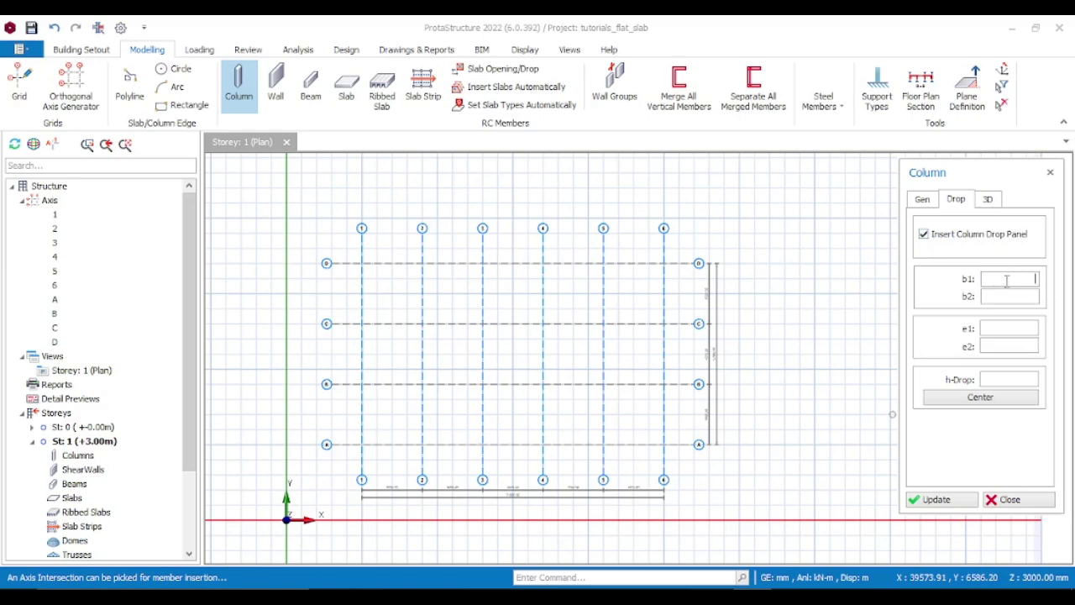
{"action": "left_click", "coordinate": [1018, 296]}
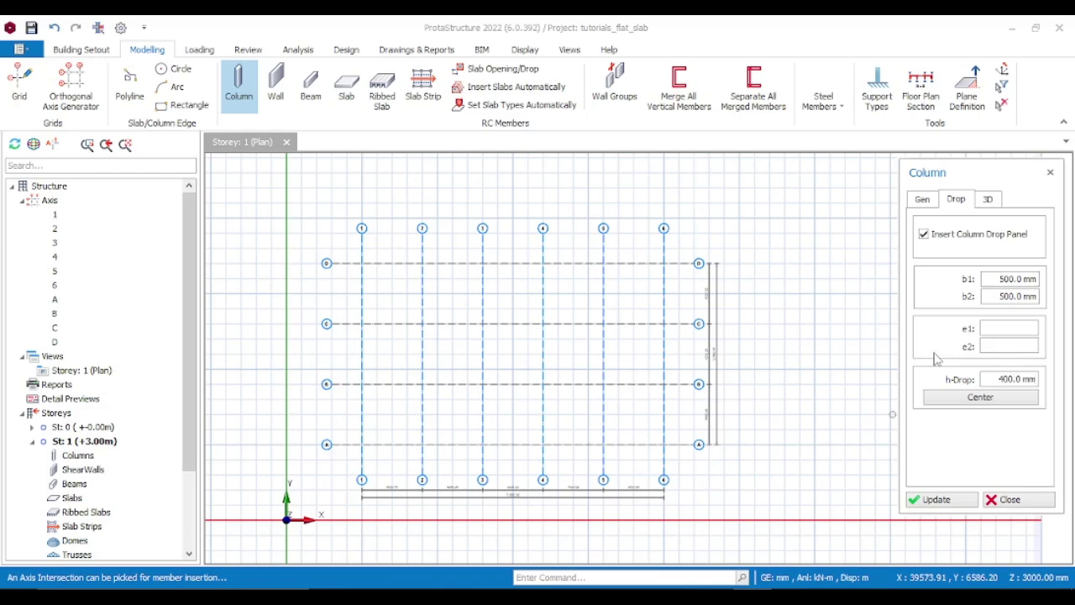
{"action": "left_click", "coordinate": [963, 402]}
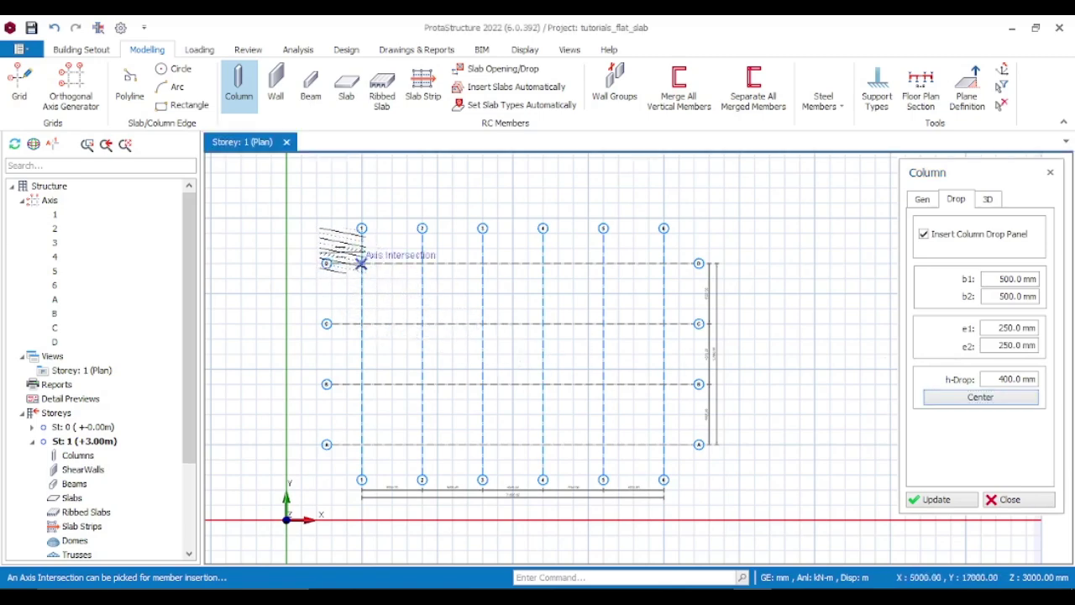
Step: Insert the first column at the intersection of axes 1 and D, check its drop panel outline in plan, and end the command
{"action": "left_click", "coordinate": [361, 263]}
{"action": "scroll", "coordinate": [357, 260], "scroll_direction": "up", "scroll_amount": 5}
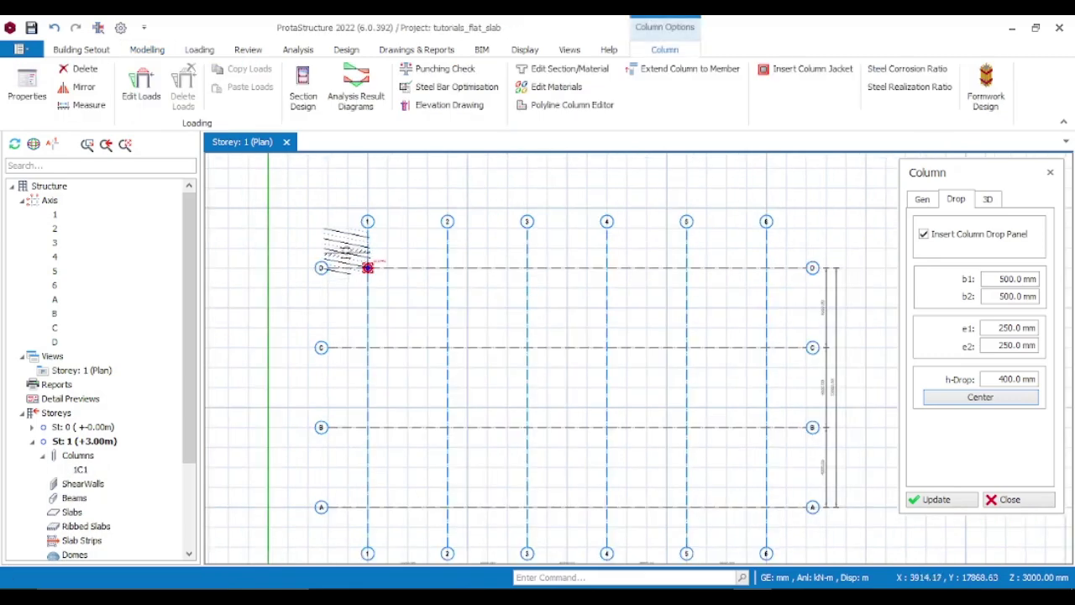
{"action": "scroll", "coordinate": [453, 340], "scroll_direction": "up", "scroll_amount": 3}
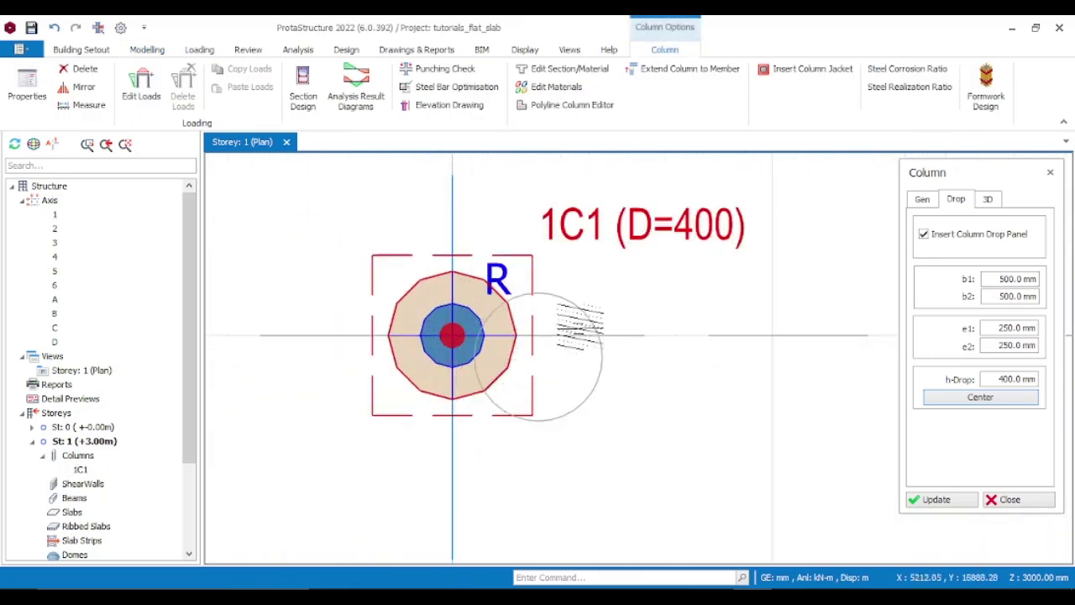
{"action": "key", "text": "Escape"}
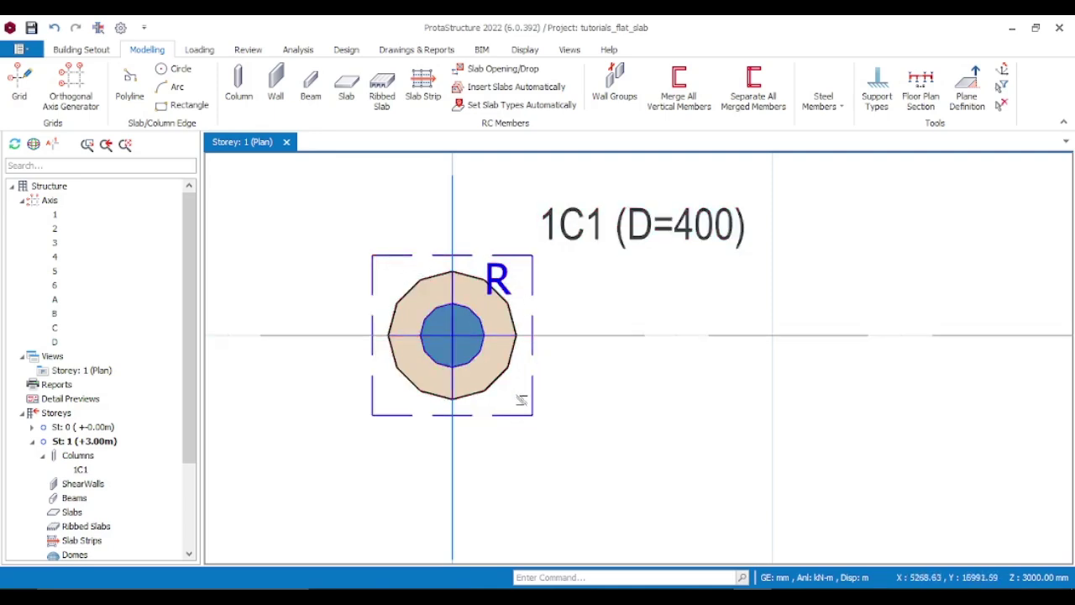
{"action": "scroll", "coordinate": [395, 303], "scroll_direction": "down", "scroll_amount": 3}
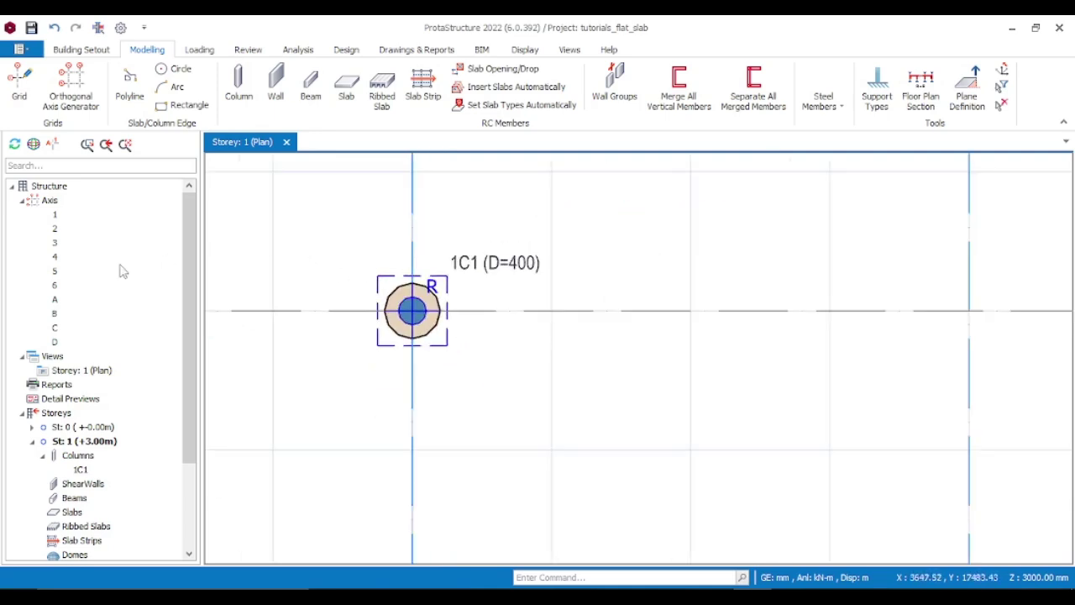
Step: Open a 3D view of Storey 1 and inspect the placed column and its drop panel
{"action": "left_click", "coordinate": [48, 360]}
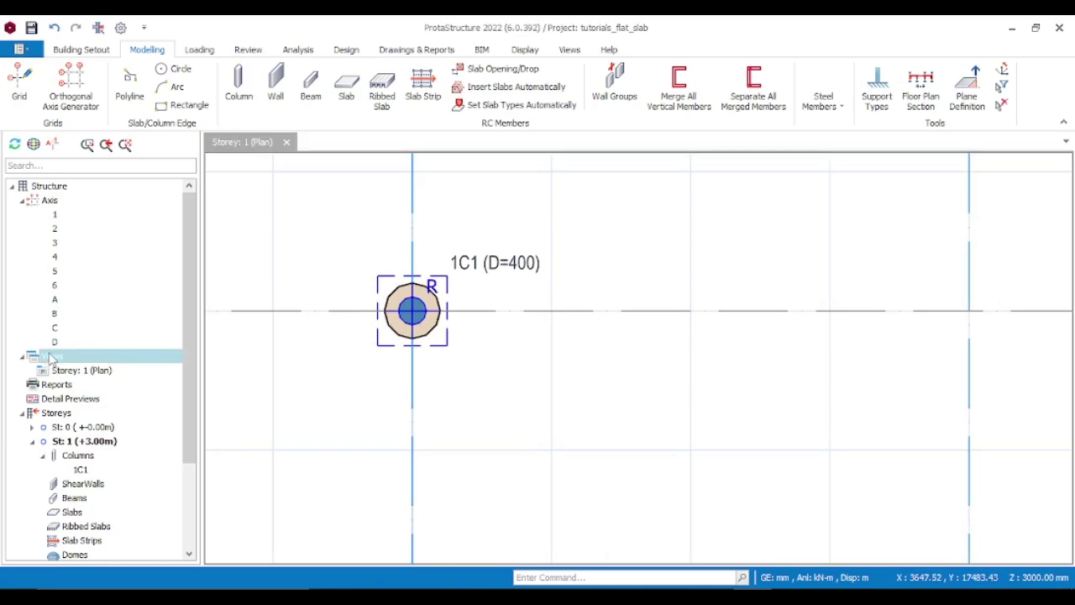
{"action": "right_click", "coordinate": [48, 360]}
{"action": "left_click", "coordinate": [126, 393]}
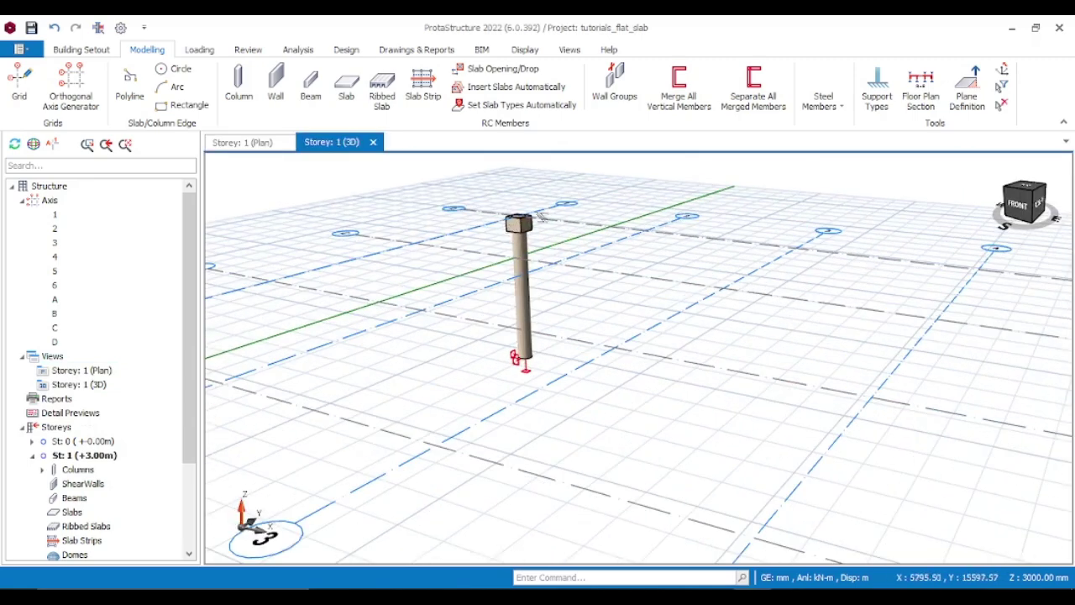
{"action": "scroll", "coordinate": [509, 283], "scroll_direction": "up", "scroll_amount": 5}
{"action": "middle_click_drag", "start_coordinate": [509, 283], "coordinate": [436, 277]}
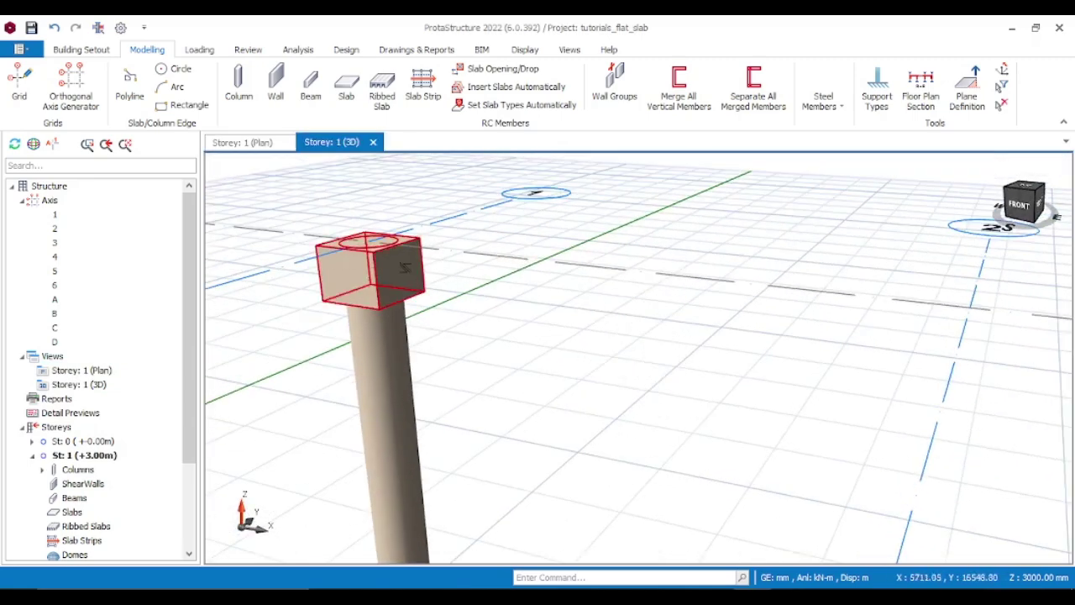
Step: Back in the Storey 1 plan, reuse the placed column's settings to insert columns at all intersections of axes A to C with axes 1 to 6
{"action": "left_click", "coordinate": [240, 144]}
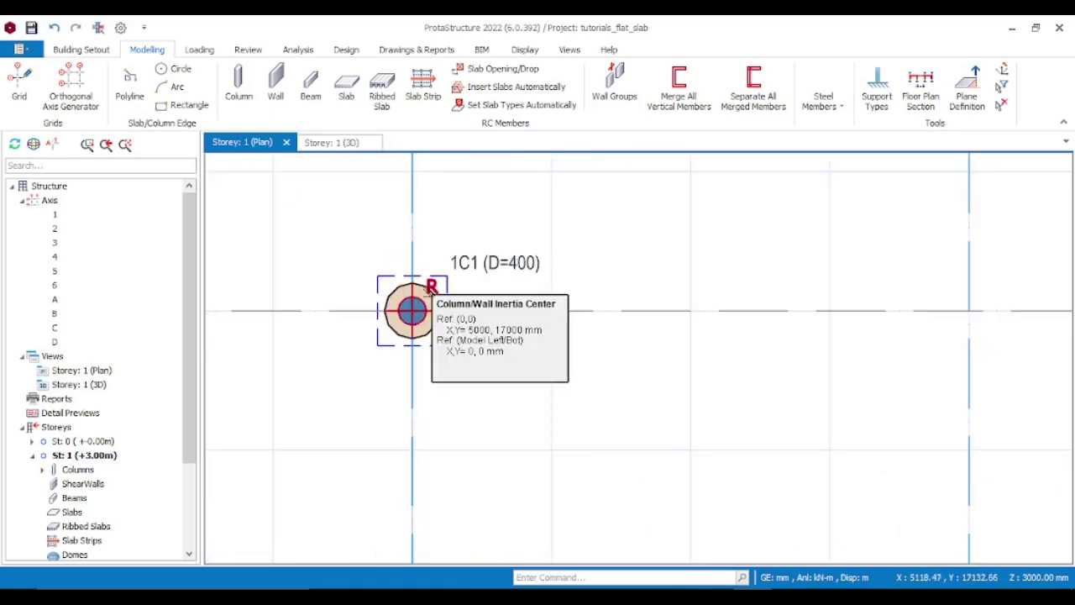
{"action": "right_click", "coordinate": [428, 290]}
{"action": "key", "text": "Escape"}
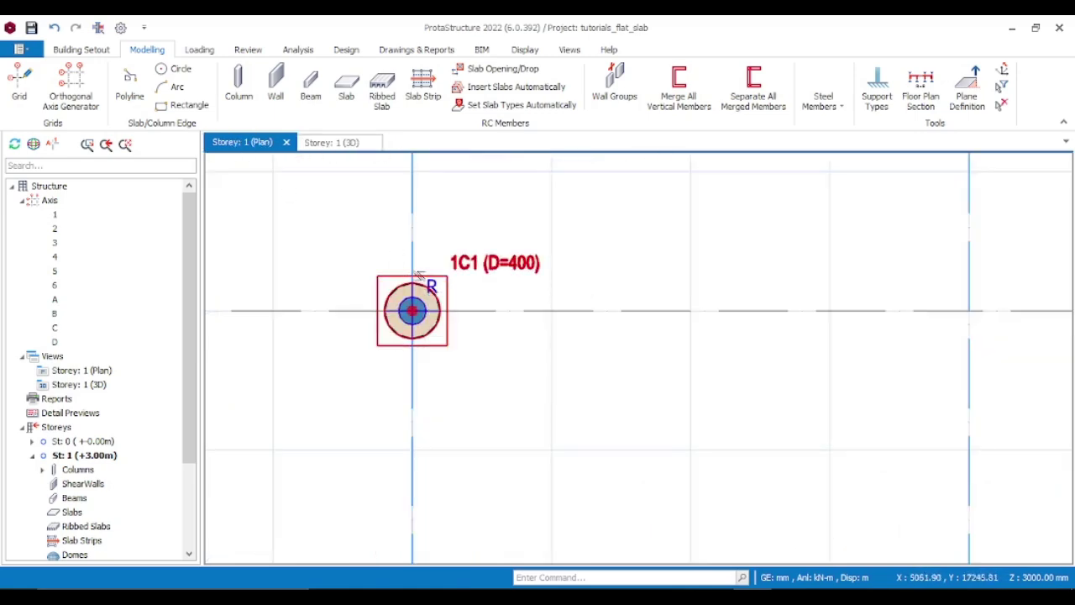
{"action": "left_click", "coordinate": [375, 281]}
{"action": "right_click", "coordinate": [377, 283]}
{"action": "left_click", "coordinate": [417, 69]}
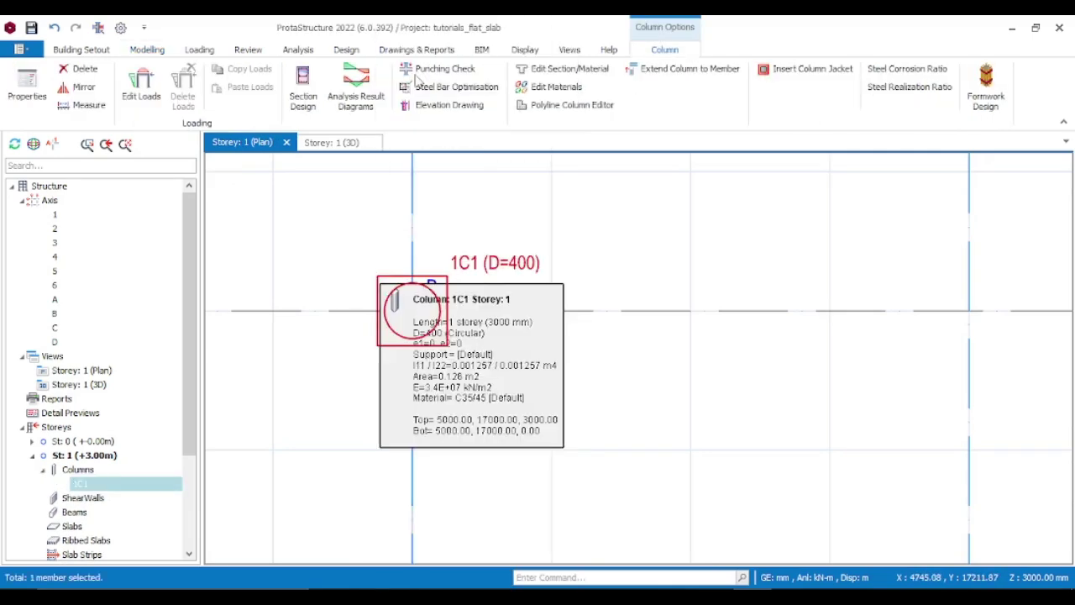
{"action": "left_click", "coordinate": [449, 105]}
{"action": "scroll", "coordinate": [413, 281], "scroll_direction": "up", "scroll_amount": 5}
{"action": "scroll", "coordinate": [370, 281], "scroll_direction": "down", "scroll_amount": 3}
{"action": "scroll", "coordinate": [320, 279], "scroll_direction": "up", "scroll_amount": 1}
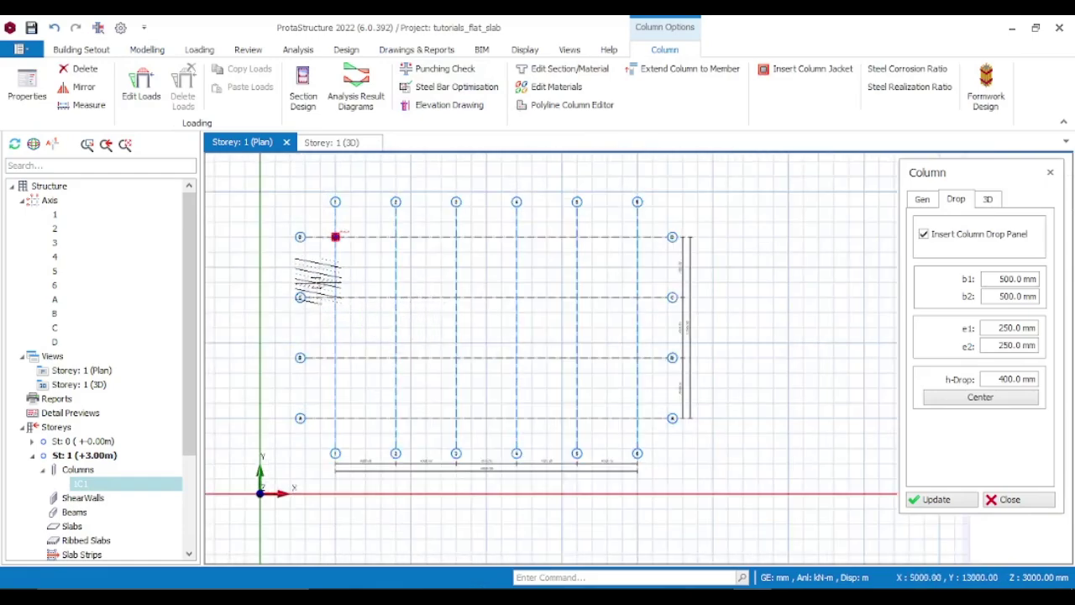
{"action": "left_click", "coordinate": [317, 279]}
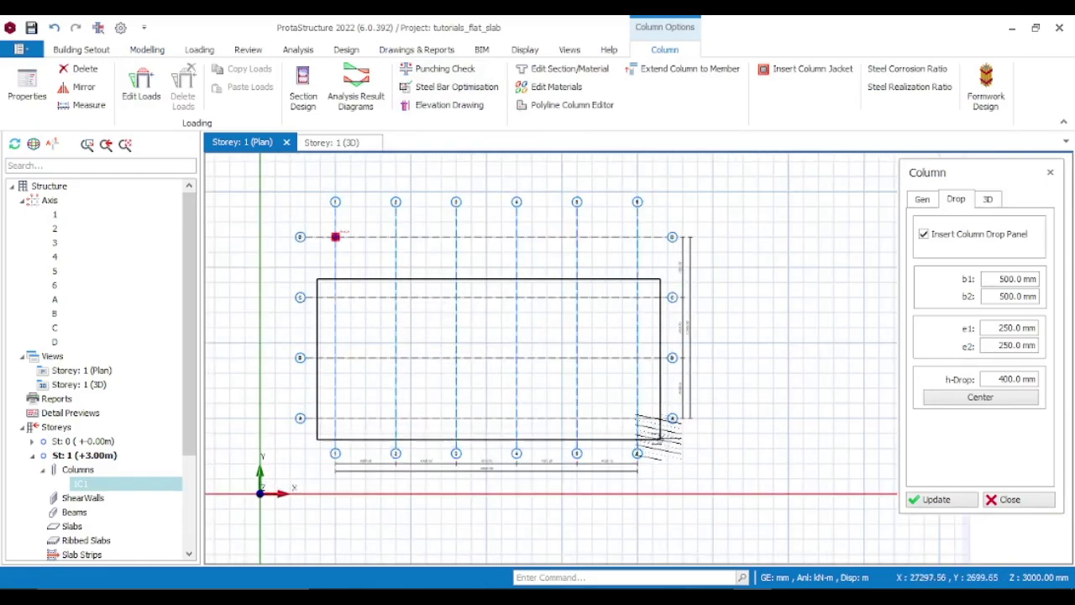
{"action": "left_click", "coordinate": [657, 433]}
Step: Insert the remaining columns along axis D at axes 2 to 6 and end the column command
{"action": "left_click", "coordinate": [376, 225]}
{"action": "left_click", "coordinate": [648, 263]}
{"action": "key", "text": "Escape"}
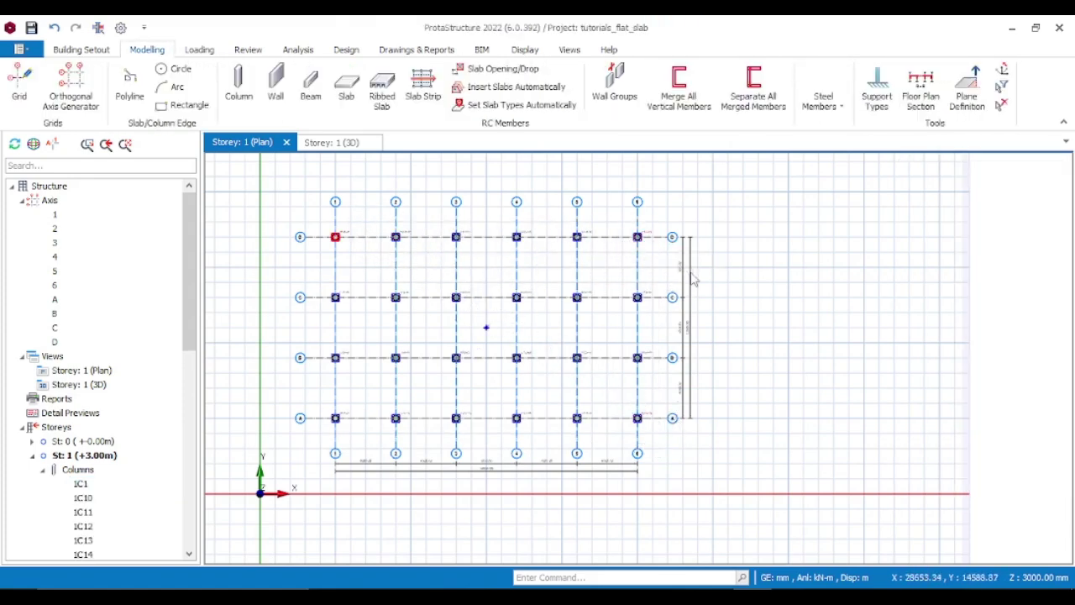
Step: Begin inserting slabs and, since no load cases exist yet, generate the load cases and combinations with the Loading Generator's default settings
{"action": "scroll", "coordinate": [362, 237], "scroll_direction": "up", "scroll_amount": 3}
{"action": "scroll", "coordinate": [319, 238], "scroll_direction": "up", "scroll_amount": 3}
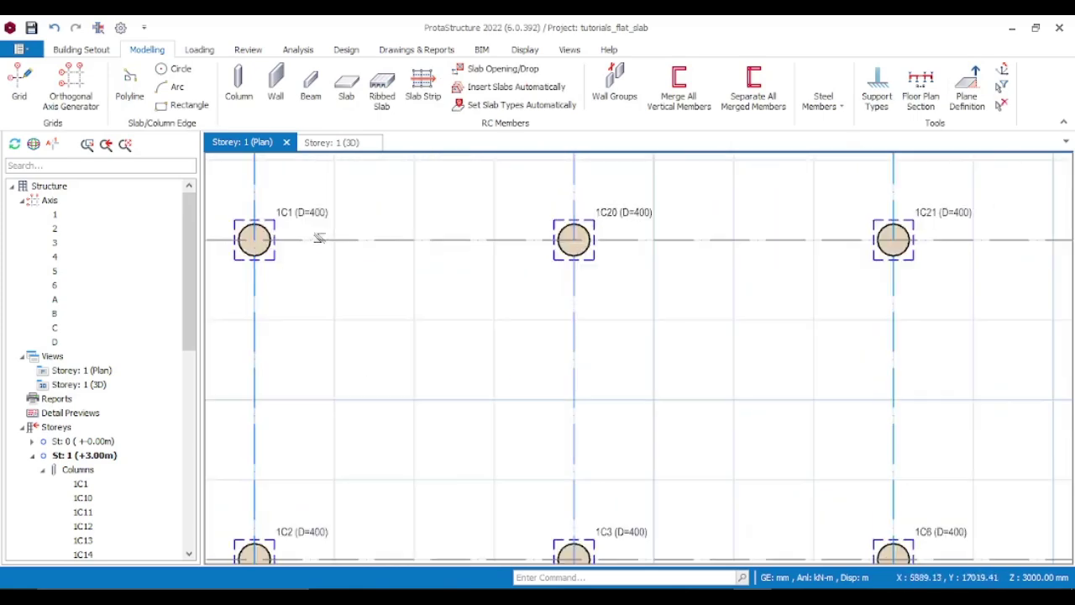
{"action": "scroll", "coordinate": [437, 251], "scroll_direction": "down", "scroll_amount": 3}
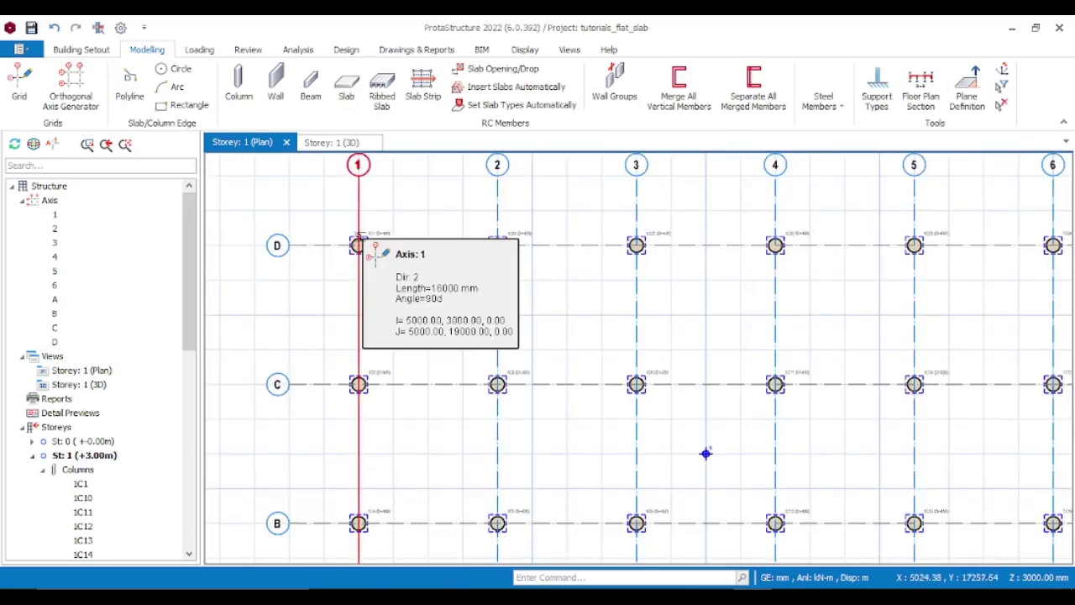
{"action": "left_click", "coordinate": [346, 85]}
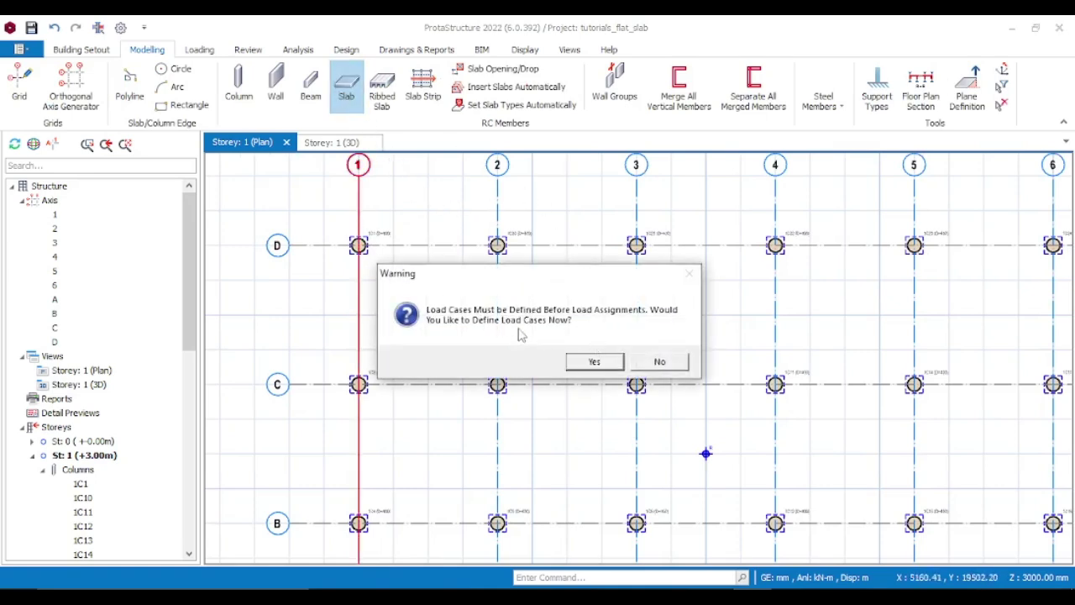
{"action": "left_click", "coordinate": [595, 359]}
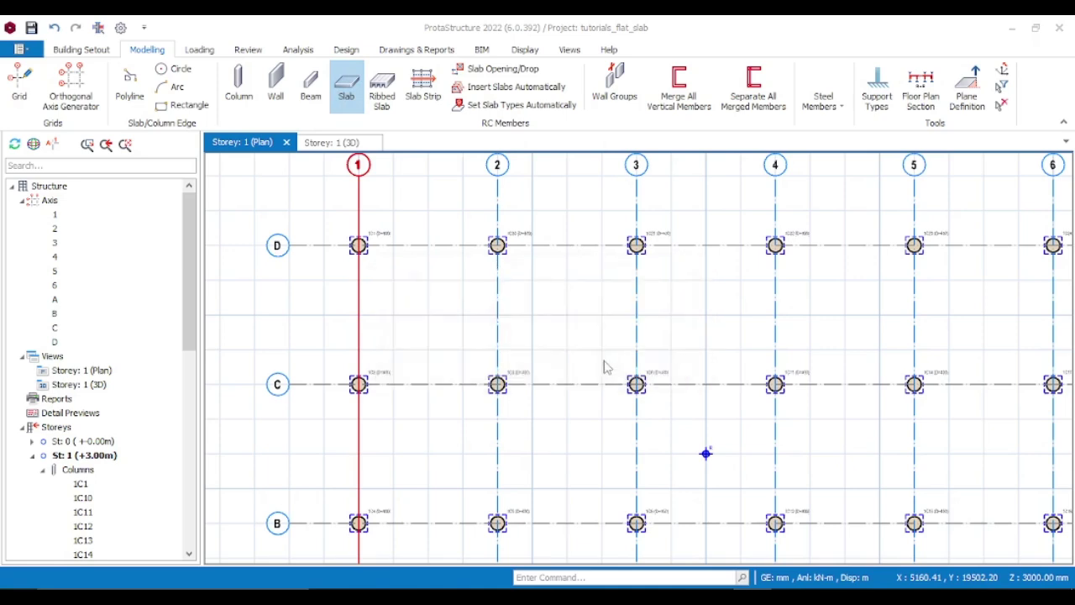
{"action": "left_click", "coordinate": [289, 497]}
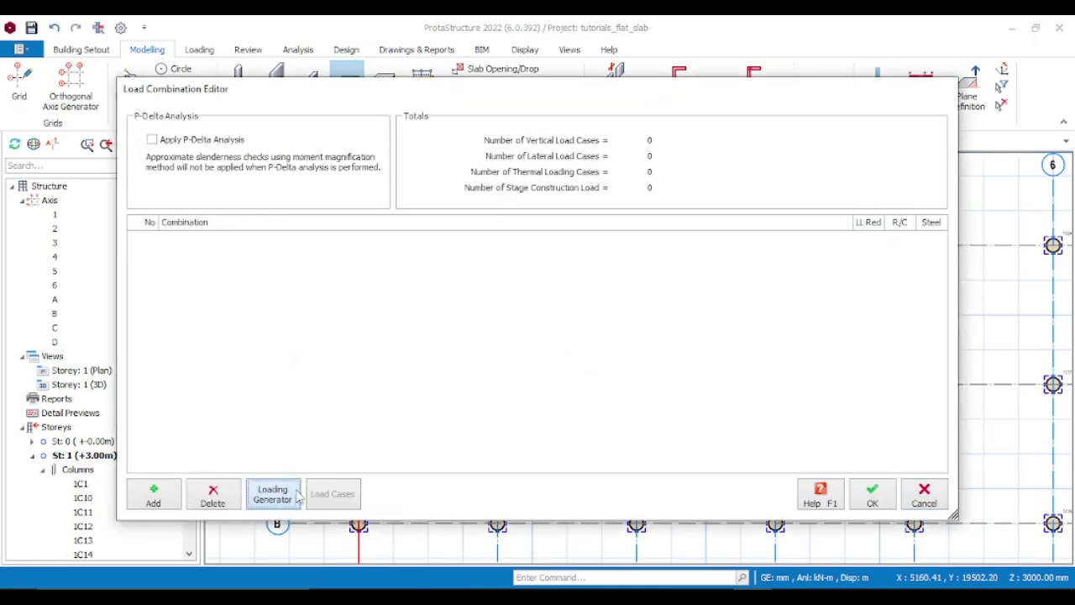
{"action": "left_click", "coordinate": [299, 496]}
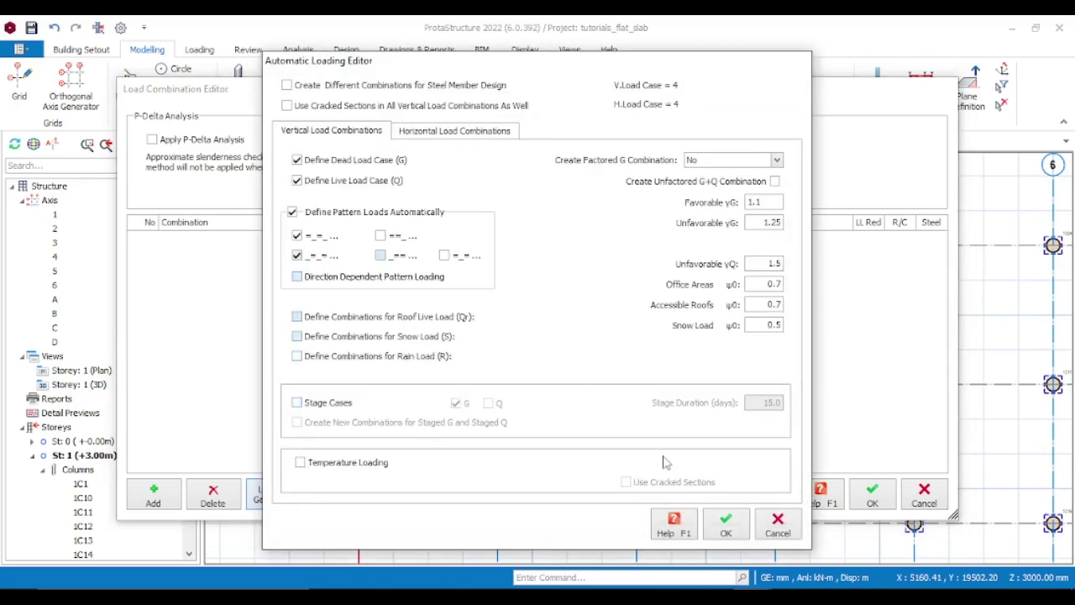
{"action": "left_click", "coordinate": [744, 529]}
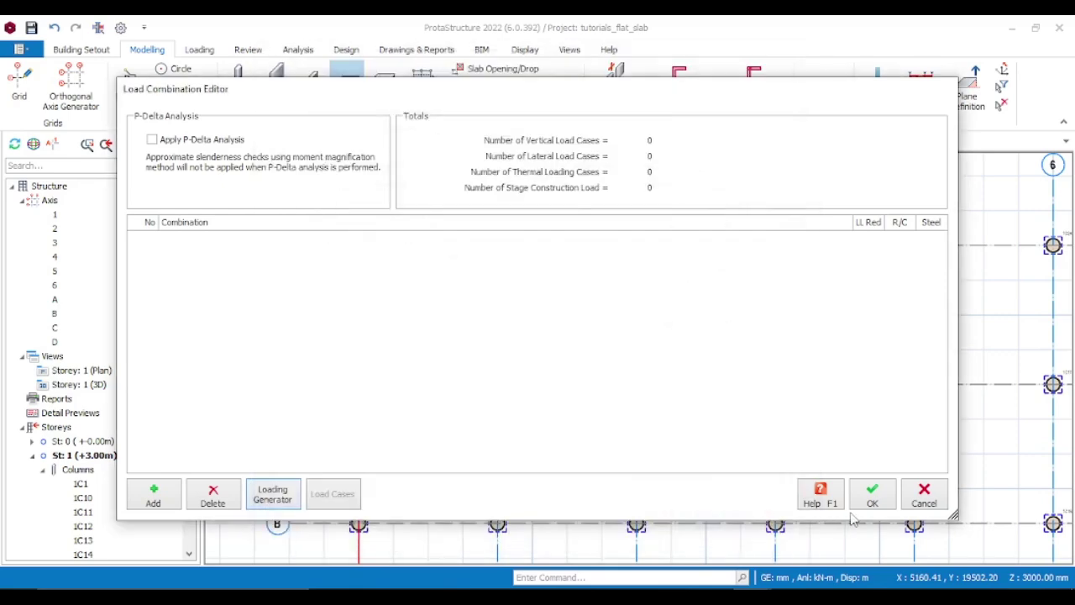
{"action": "left_click", "coordinate": [872, 497]}
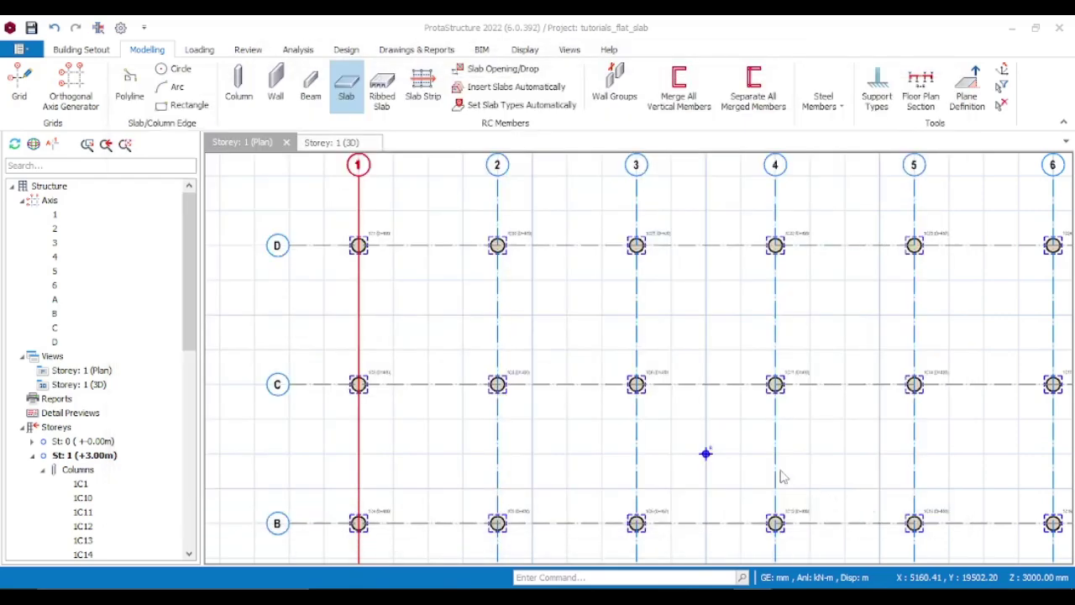
Step: Set the slab thickness to 200 mm, the dead load type to Room and the imposed load to Office Areas above Ground (2.50)
{"action": "left_click", "coordinate": [486, 330]}
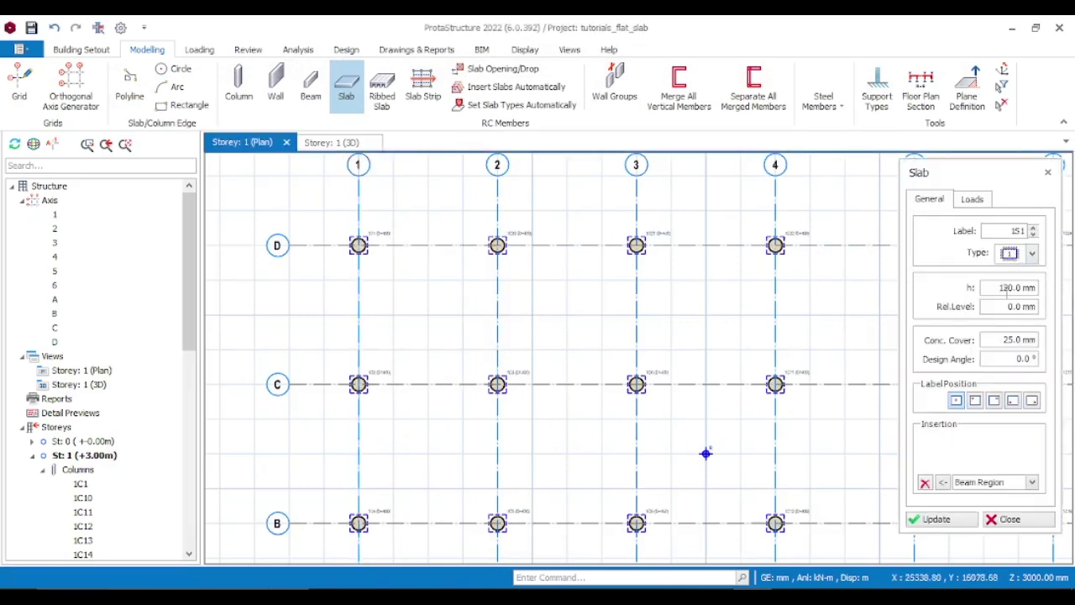
{"action": "left_click", "coordinate": [996, 287]}
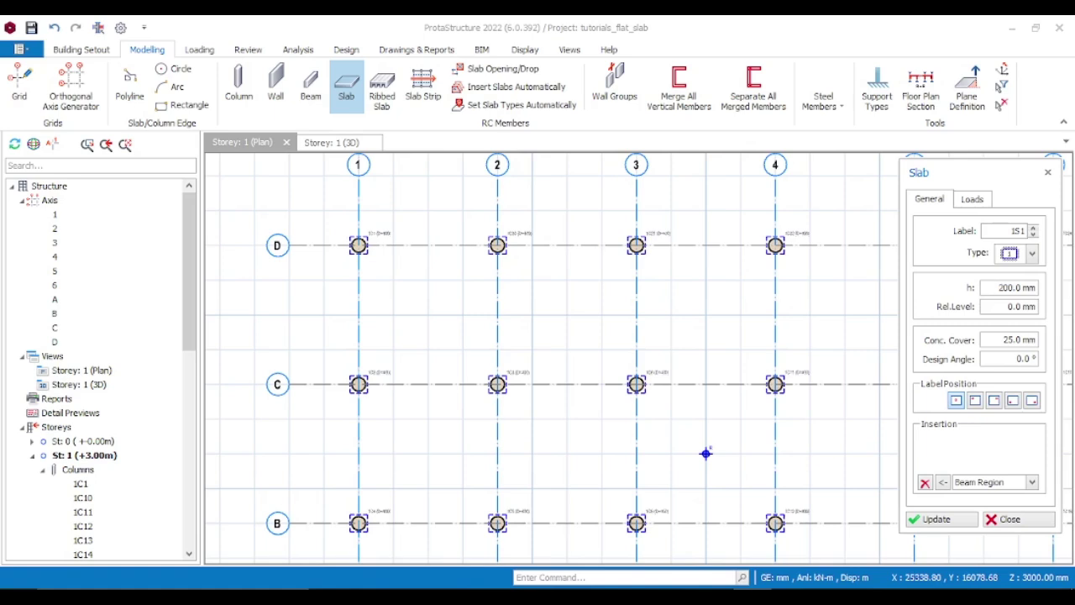
{"action": "left_click", "coordinate": [971, 201]}
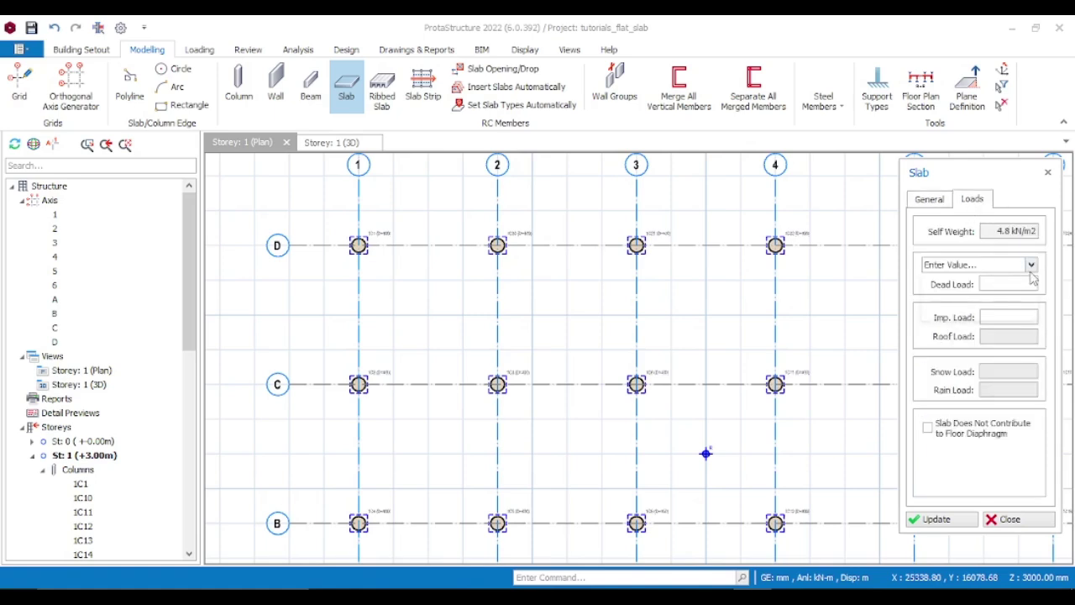
{"action": "left_click", "coordinate": [1030, 267]}
{"action": "left_click", "coordinate": [965, 289]}
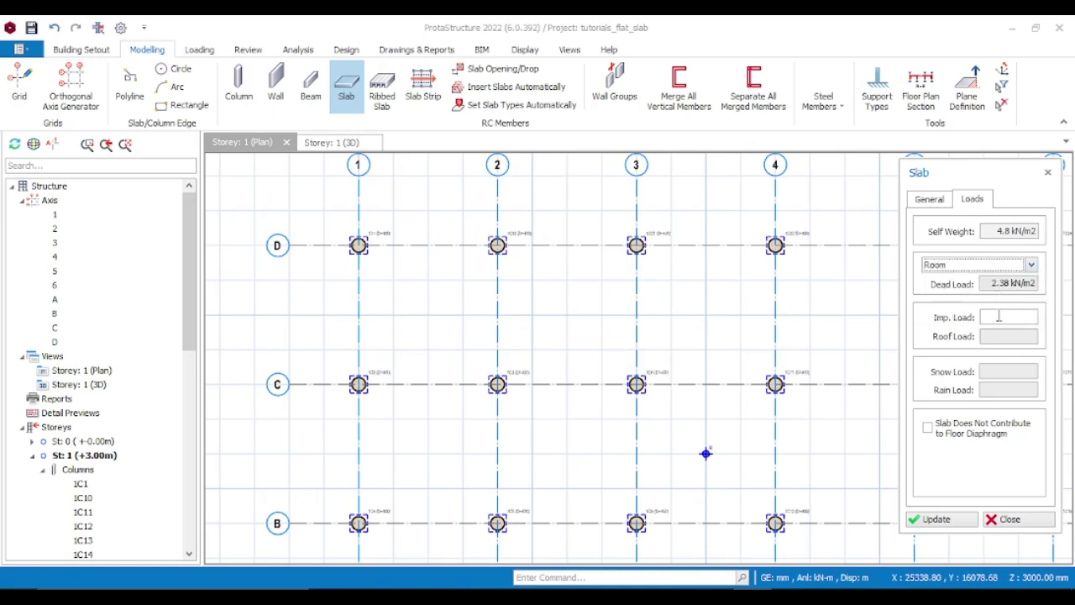
{"action": "left_click", "coordinate": [999, 318]}
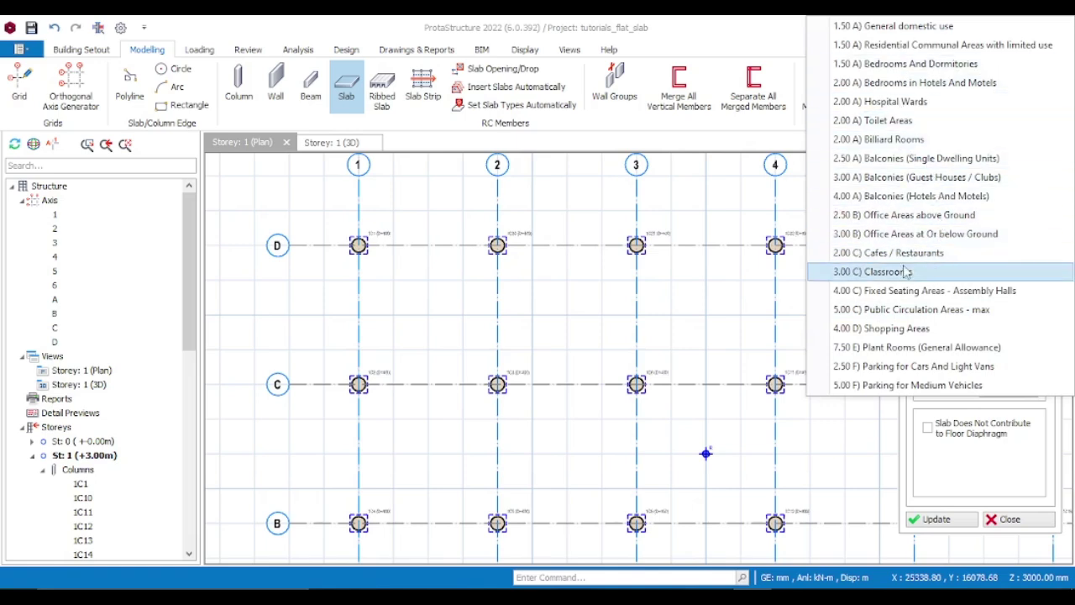
{"action": "left_click", "coordinate": [923, 217]}
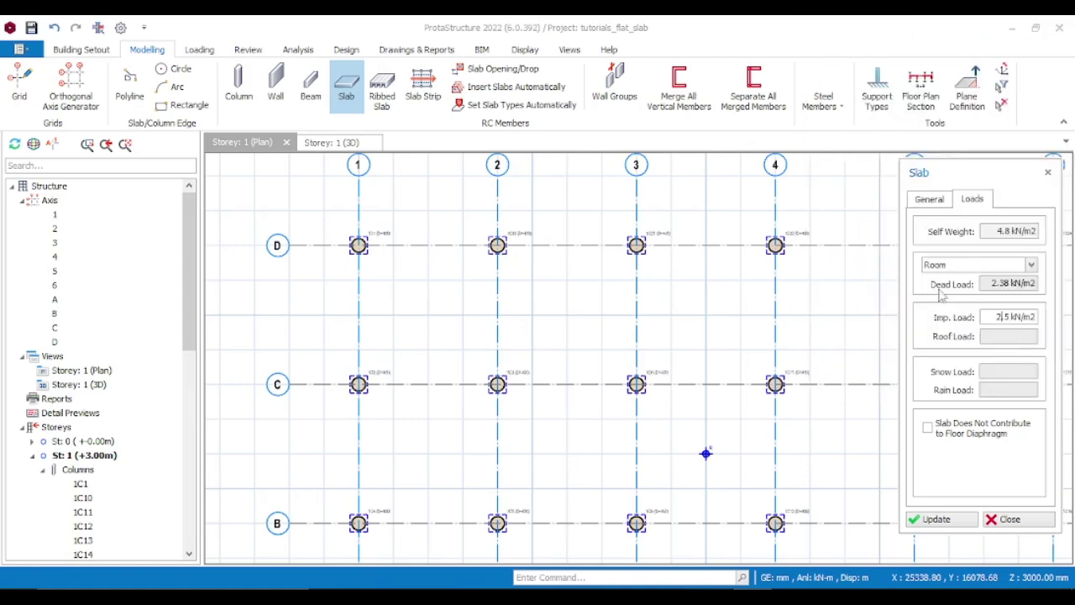
Step: Insert slabs in the five bays between axes C and D, from axis 1 to axis 6
{"action": "left_click", "coordinate": [429, 290]}
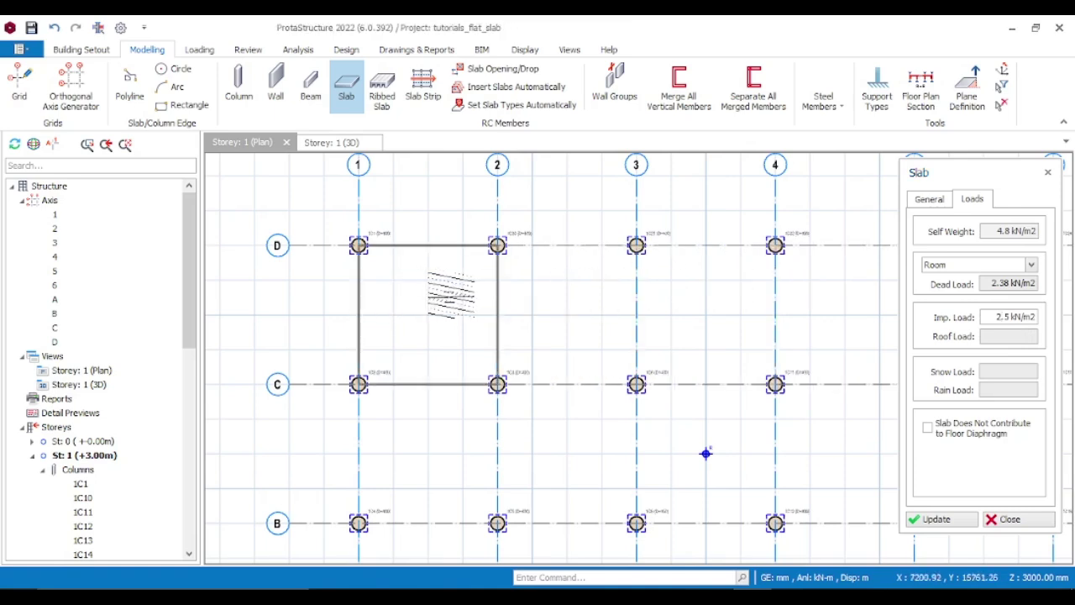
{"action": "right_click", "coordinate": [706, 453]}
{"action": "left_click", "coordinate": [524, 302]}
{"action": "left_click", "coordinate": [584, 302]}
{"action": "left_click", "coordinate": [645, 303]}
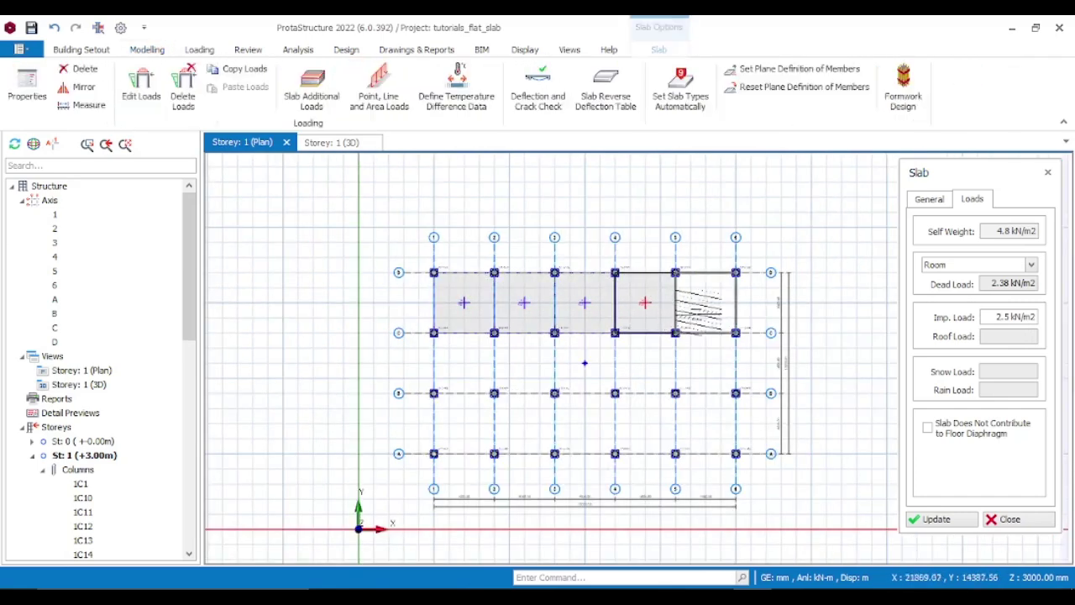
{"action": "left_click", "coordinate": [706, 302]}
Step: Insert slabs in all remaining bays between axes A and C, from axis 1 to axis 6, and end the slab command
{"action": "left_click", "coordinate": [705, 363]}
{"action": "left_click", "coordinate": [706, 423]}
{"action": "left_click", "coordinate": [645, 423]}
{"action": "left_click", "coordinate": [656, 367]}
{"action": "left_click", "coordinate": [592, 363]}
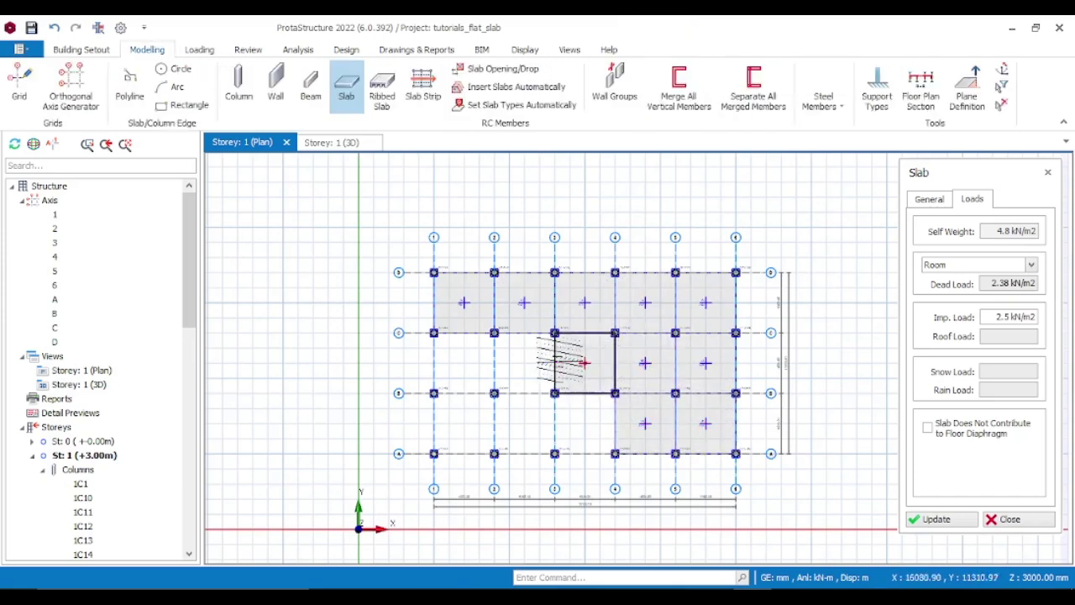
{"action": "left_click", "coordinate": [527, 363]}
{"action": "left_click", "coordinate": [524, 424]}
{"action": "left_click", "coordinate": [585, 424]}
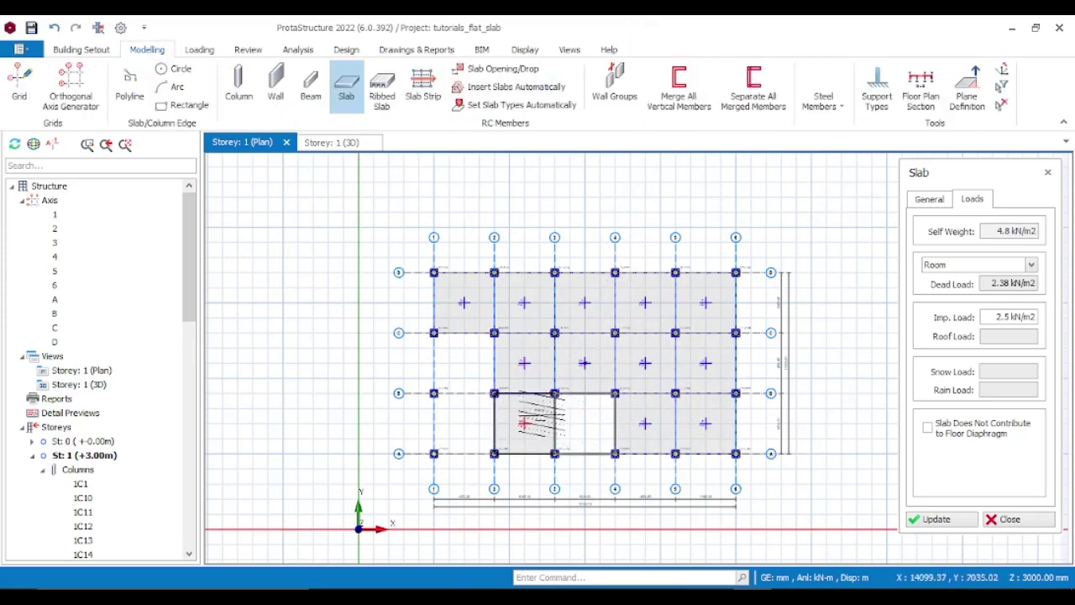
{"action": "left_click", "coordinate": [464, 423]}
{"action": "left_click", "coordinate": [463, 363]}
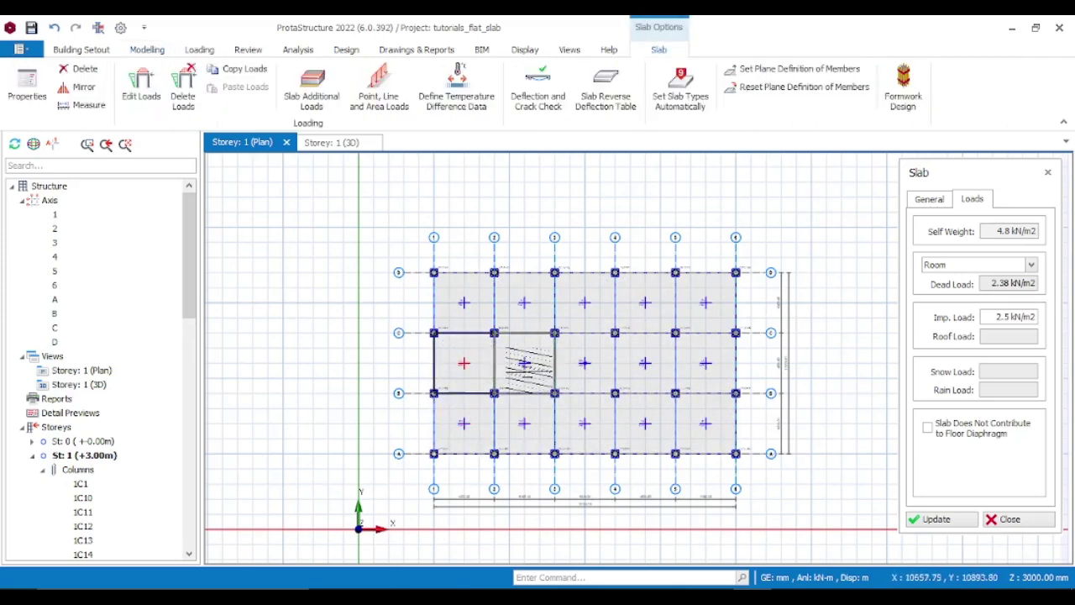
{"action": "scroll", "coordinate": [528, 369], "scroll_direction": "up", "scroll_amount": 3}
{"action": "scroll", "coordinate": [576, 336], "scroll_direction": "down", "scroll_amount": 3}
{"action": "scroll", "coordinate": [576, 353], "scroll_direction": "up", "scroll_amount": 2}
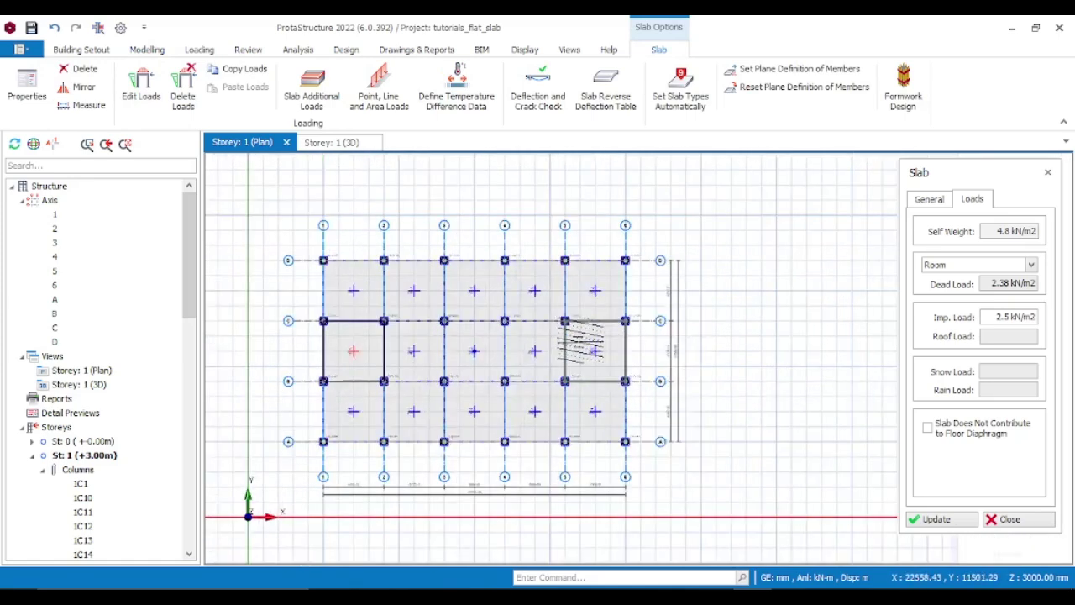
{"action": "key", "text": "Escape"}
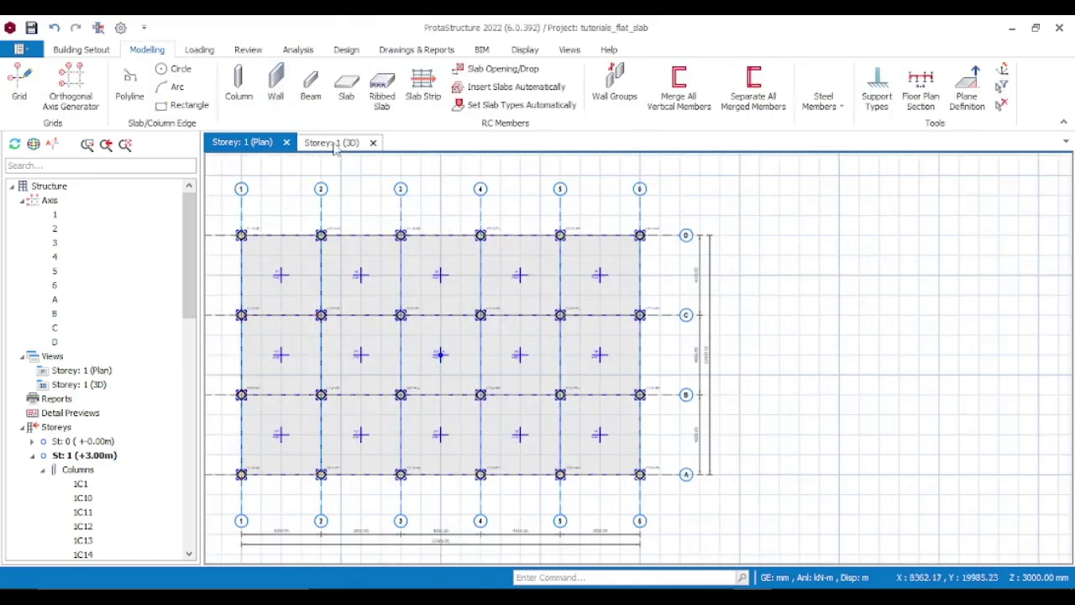
Step: Inspect the slabs, columns and drop panels of Storey 1 in the 3D view from several angles
{"action": "left_click", "coordinate": [333, 143]}
{"action": "middle_click_drag", "start_coordinate": [436, 212], "coordinate": [918, 255]}
{"action": "scroll", "coordinate": [923, 198], "scroll_direction": "down", "scroll_amount": 3}
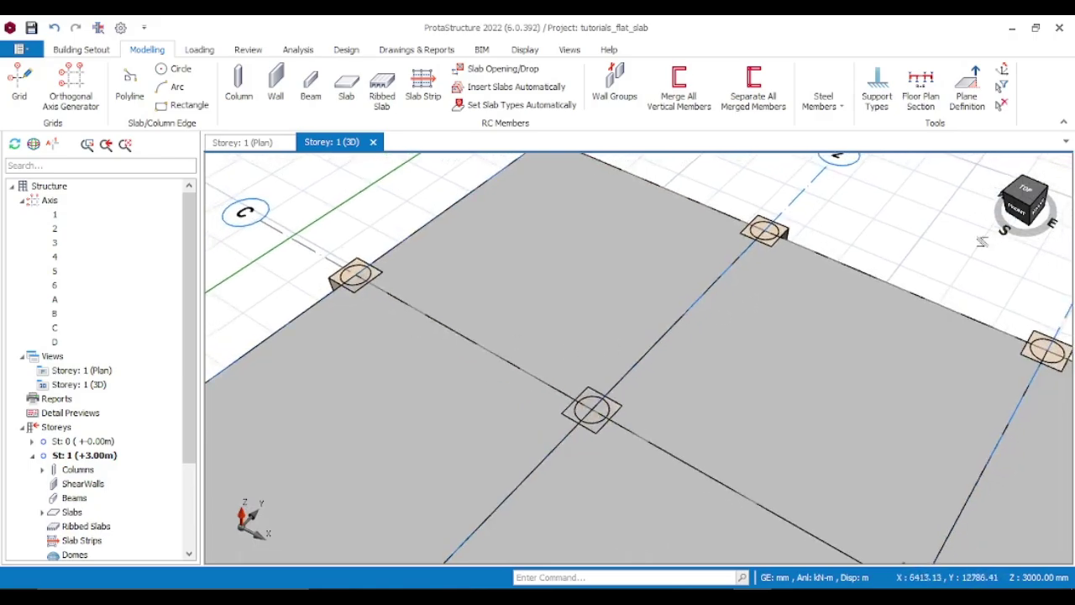
{"action": "left_click", "coordinate": [1038, 198]}
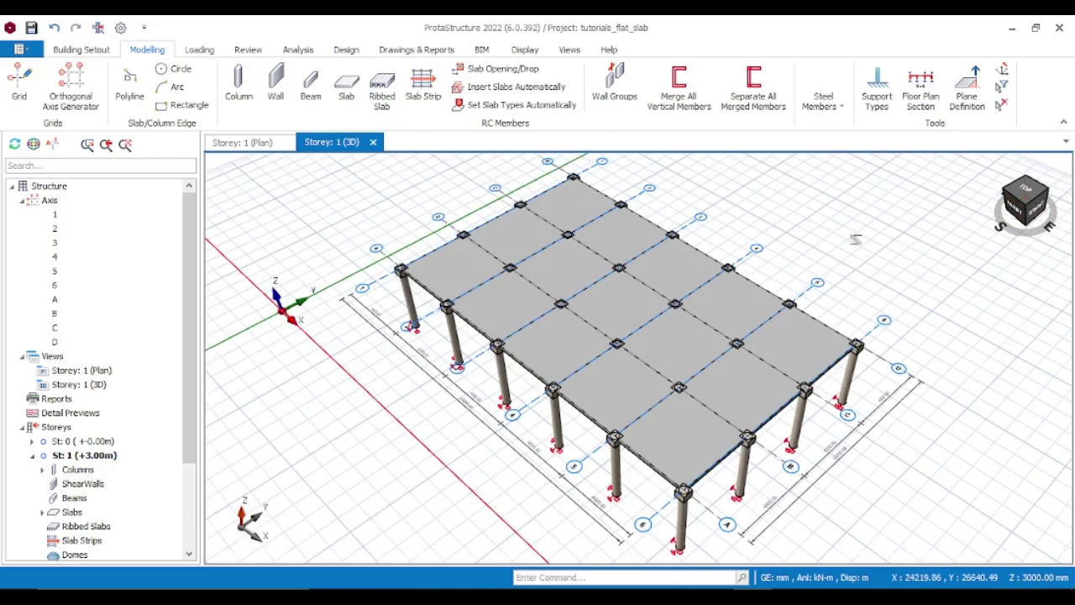
{"action": "mouse_move", "coordinate": [796, 266]}
{"action": "middle_mouse_down"}
{"action": "mouse_move", "coordinate": [811, 192]}
{"action": "mouse_move", "coordinate": [684, 233]}
{"action": "mouse_move", "coordinate": [653, 228]}
{"action": "middle_mouse_up"}
{"action": "scroll", "coordinate": [705, 437], "scroll_direction": "up", "scroll_amount": 5}
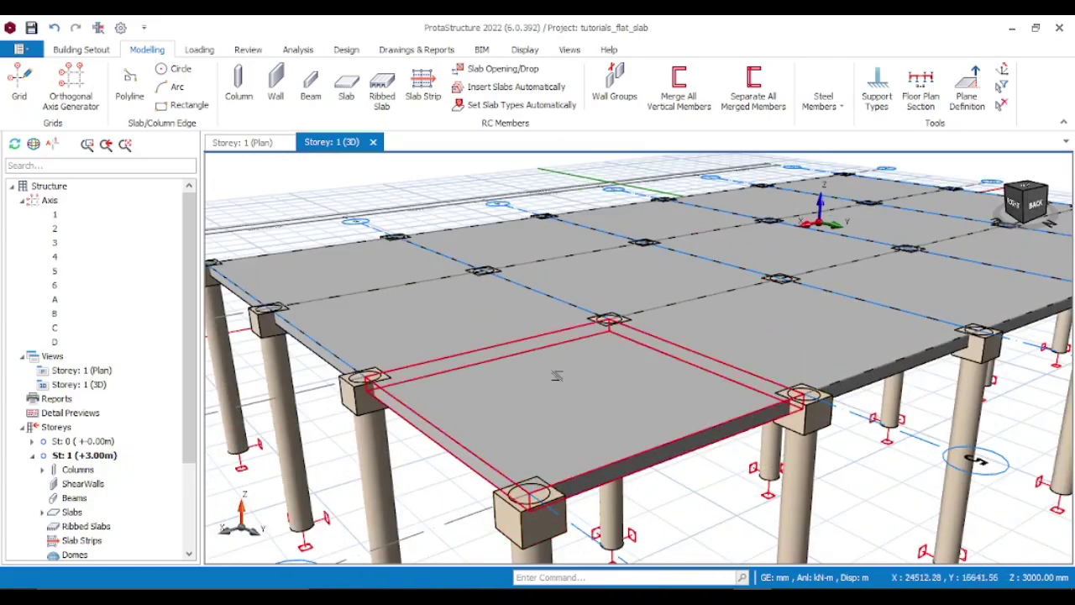
{"action": "scroll", "coordinate": [722, 378], "scroll_direction": "down", "scroll_amount": 5}
{"action": "mouse_move", "coordinate": [722, 378]}
{"action": "middle_mouse_down"}
{"action": "mouse_move", "coordinate": [756, 382]}
{"action": "mouse_move", "coordinate": [888, 336]}
{"action": "mouse_move", "coordinate": [840, 353]}
{"action": "middle_mouse_up"}
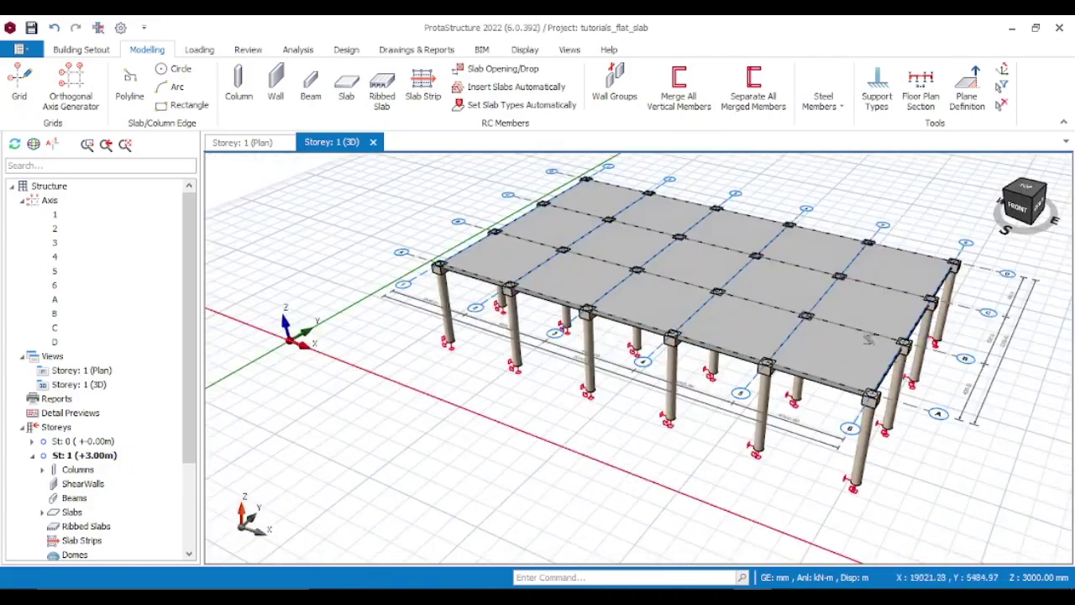
Step: In the Storey 1 plan, start an X-direction slab strip set to FE Strip, Fixed Band Strip and FE Floor analysis as results source
{"action": "left_click", "coordinate": [256, 144]}
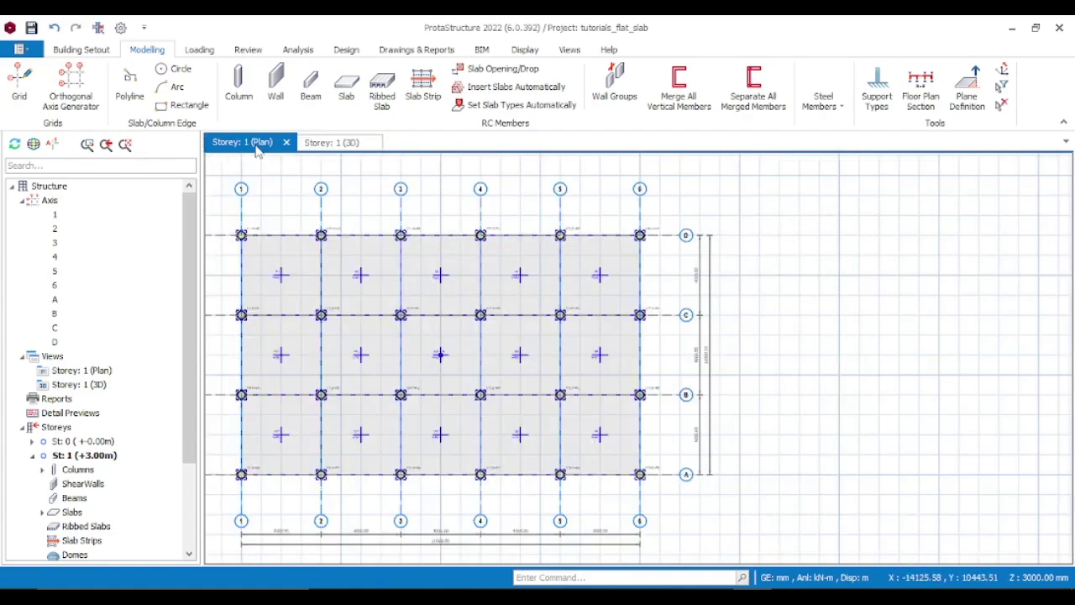
{"action": "scroll", "coordinate": [480, 312], "scroll_direction": "up", "scroll_amount": 2}
{"action": "scroll", "coordinate": [533, 308], "scroll_direction": "down", "scroll_amount": 3}
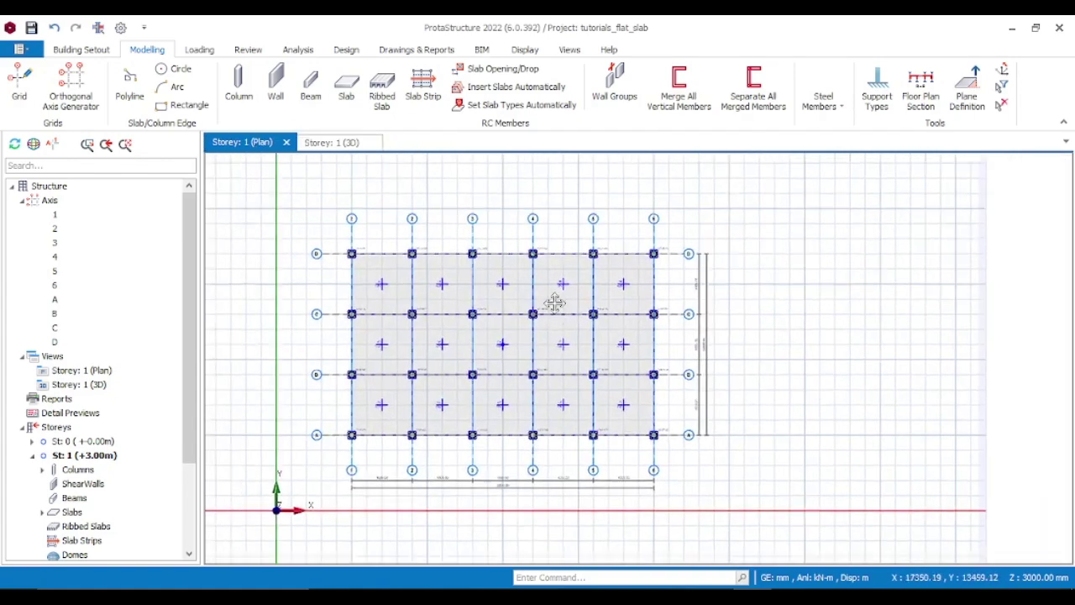
{"action": "scroll", "coordinate": [583, 281], "scroll_direction": "up", "scroll_amount": 2}
{"action": "scroll", "coordinate": [552, 258], "scroll_direction": "up", "scroll_amount": 2}
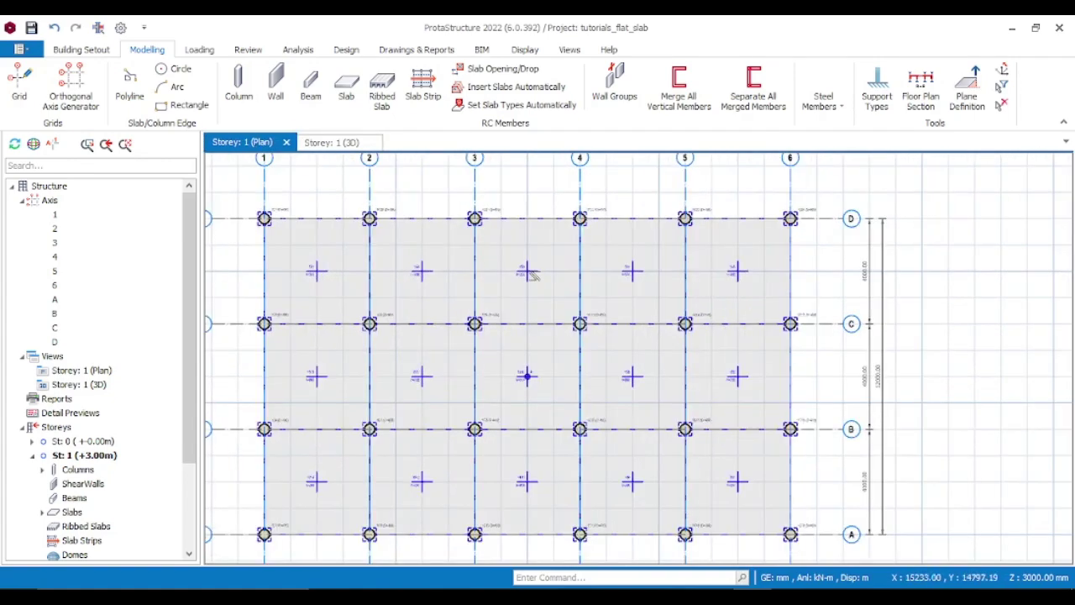
{"action": "scroll", "coordinate": [529, 275], "scroll_direction": "down", "scroll_amount": 2}
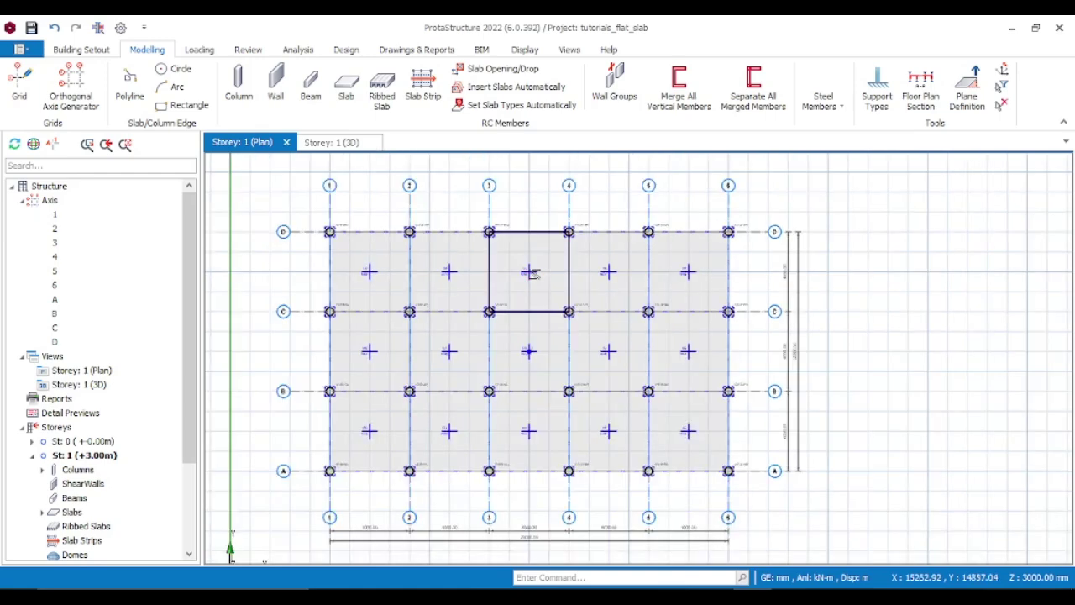
{"action": "left_click", "coordinate": [425, 101]}
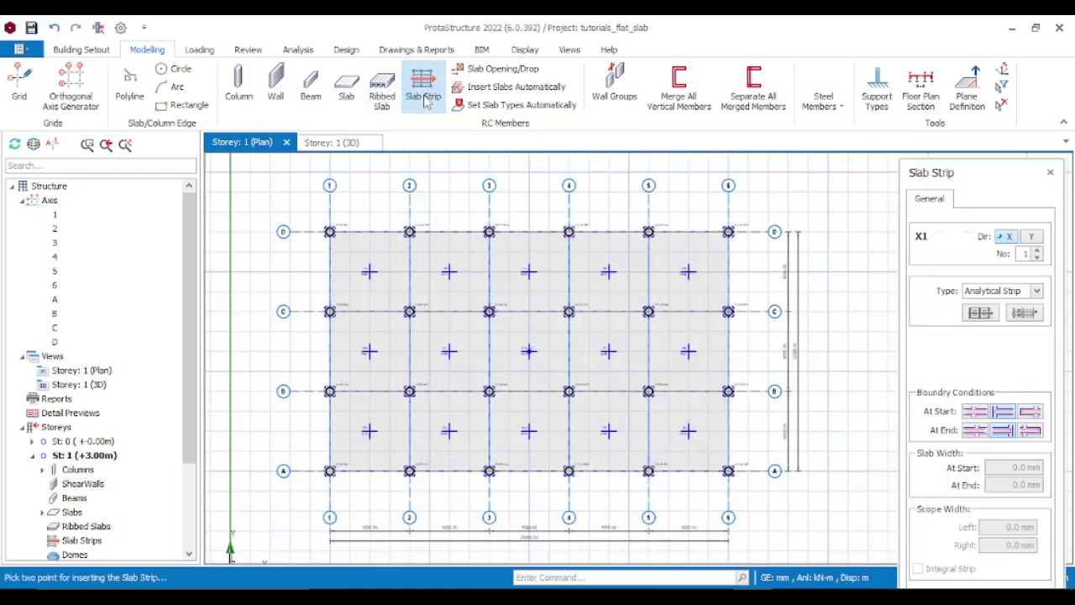
{"action": "left_click", "coordinate": [1038, 291]}
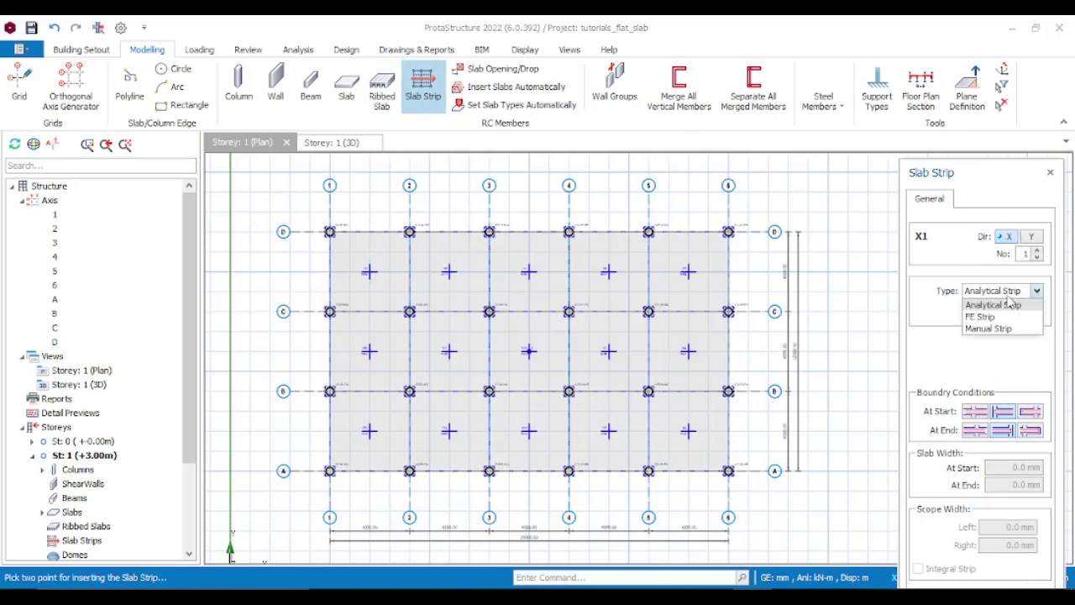
{"action": "left_click", "coordinate": [980, 318]}
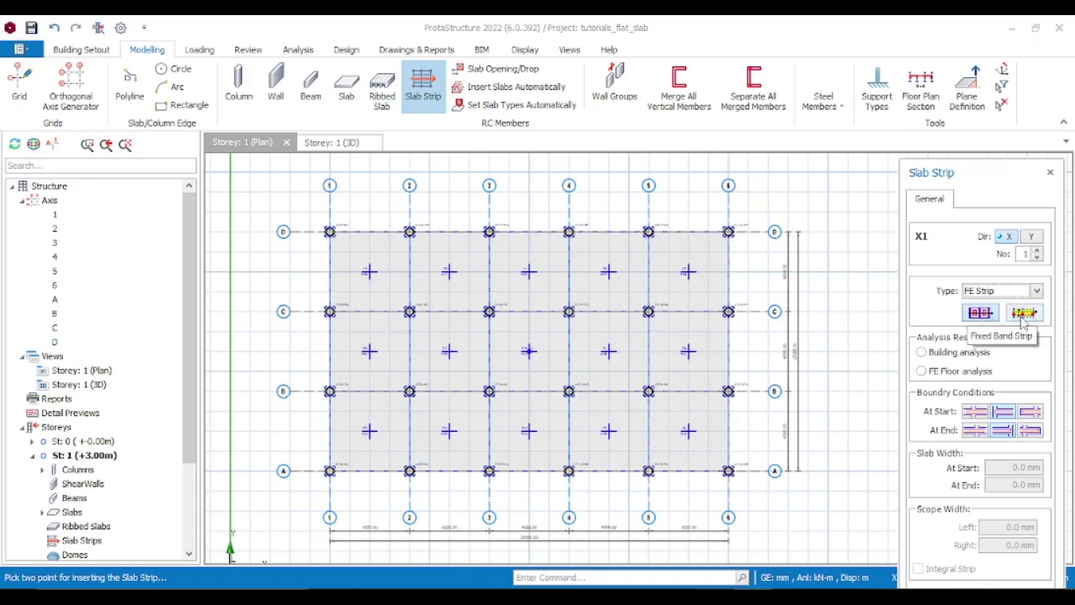
{"action": "left_click", "coordinate": [1023, 313]}
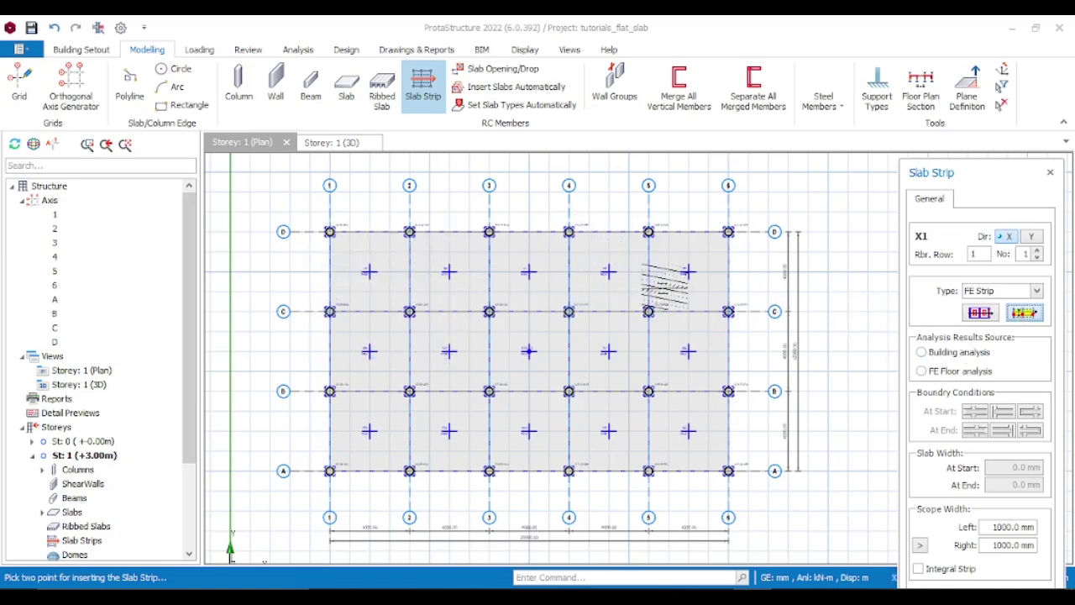
{"action": "left_click", "coordinate": [922, 372]}
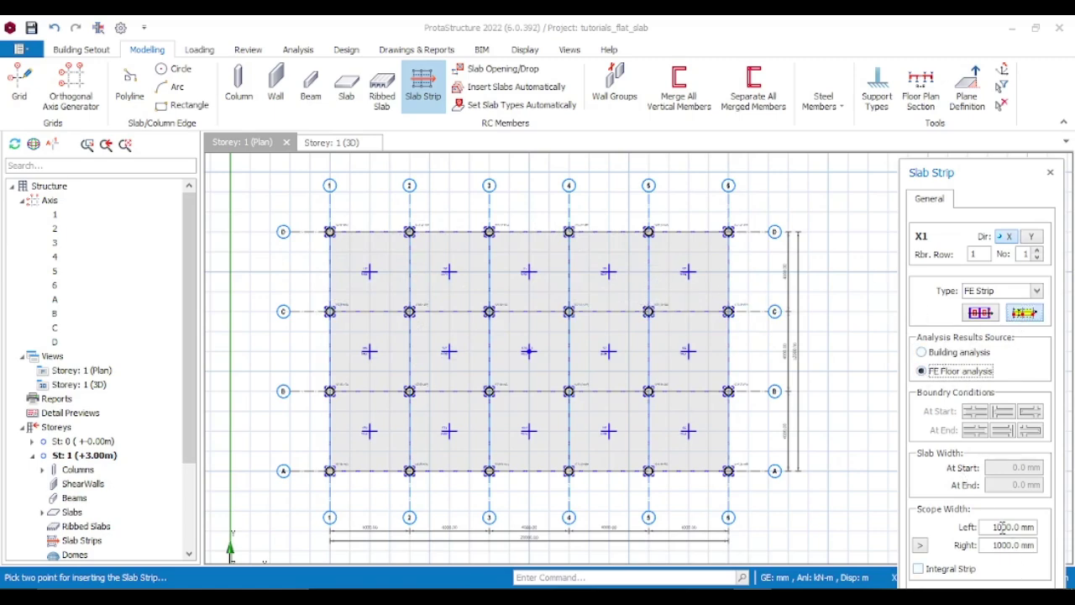
{"action": "scroll", "coordinate": [327, 273], "scroll_direction": "up", "scroll_amount": 2}
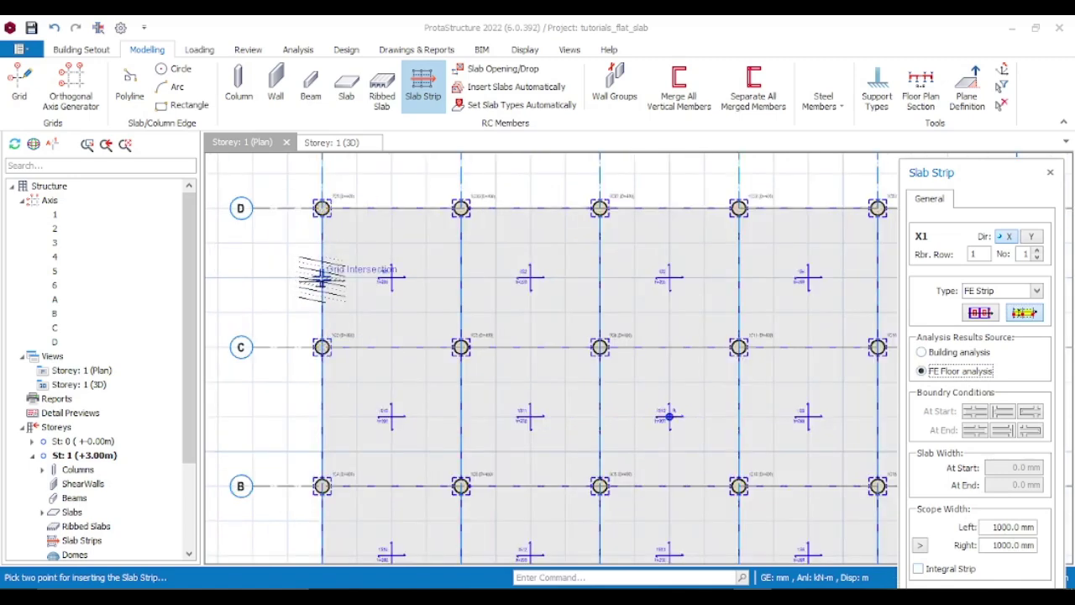
Step: Insert the X-direction slab strip midway between axes C and D, running from axis 1 to axis 6
{"action": "scroll", "coordinate": [321, 275], "scroll_direction": "up", "scroll_amount": 2}
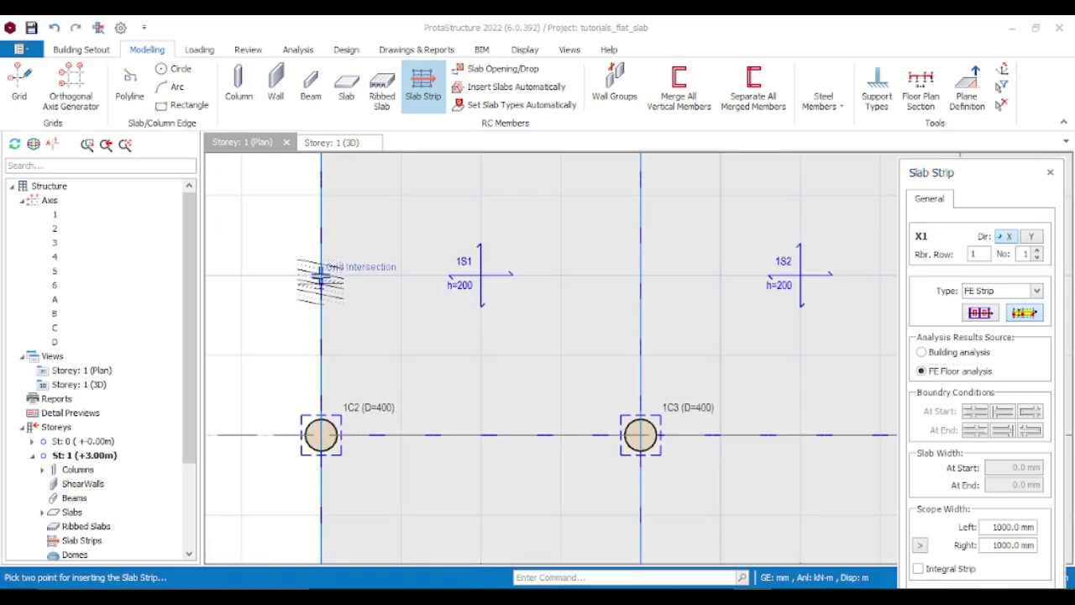
{"action": "scroll", "coordinate": [312, 293], "scroll_direction": "down", "scroll_amount": 3}
{"action": "middle_click_drag", "start_coordinate": [504, 302], "coordinate": [456, 302]}
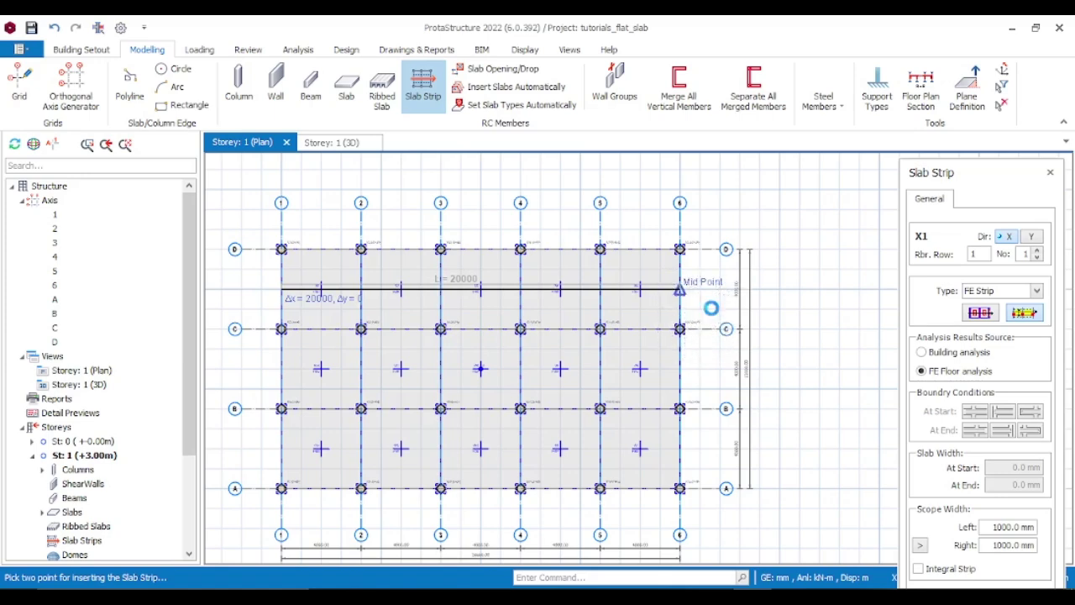
{"action": "left_click", "coordinate": [679, 290]}
Step: Set the strip's left and right scope widths to 2000 mm each and update it to cover the C–D bays
{"action": "scroll", "coordinate": [250, 287], "scroll_direction": "up", "scroll_amount": 3}
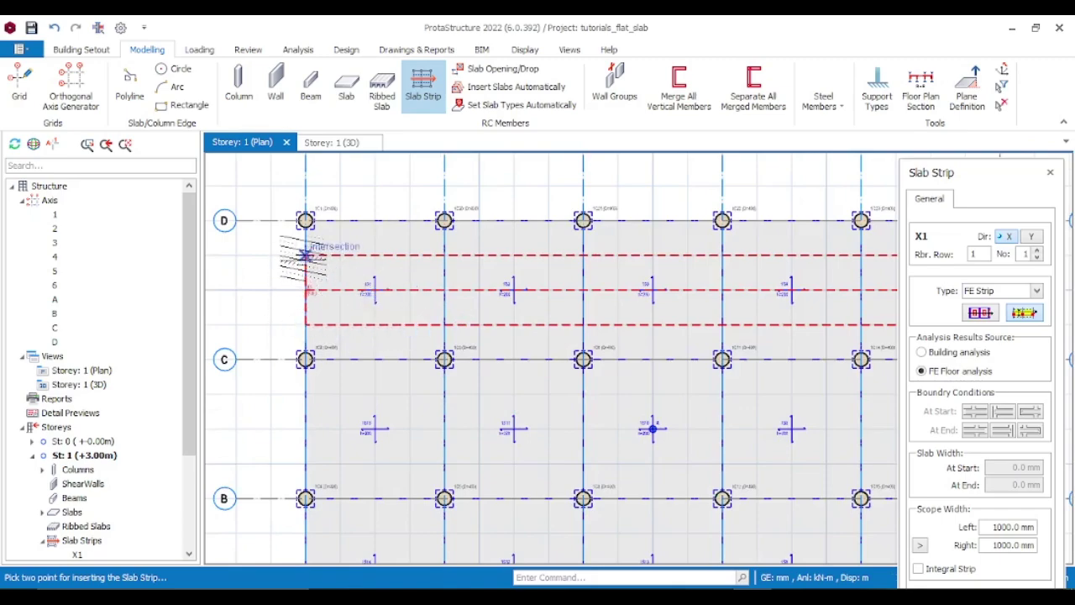
{"action": "scroll", "coordinate": [300, 243], "scroll_direction": "down", "scroll_amount": 4}
{"action": "scroll", "coordinate": [336, 243], "scroll_direction": "up", "scroll_amount": 1}
{"action": "scroll", "coordinate": [293, 252], "scroll_direction": "up", "scroll_amount": 2}
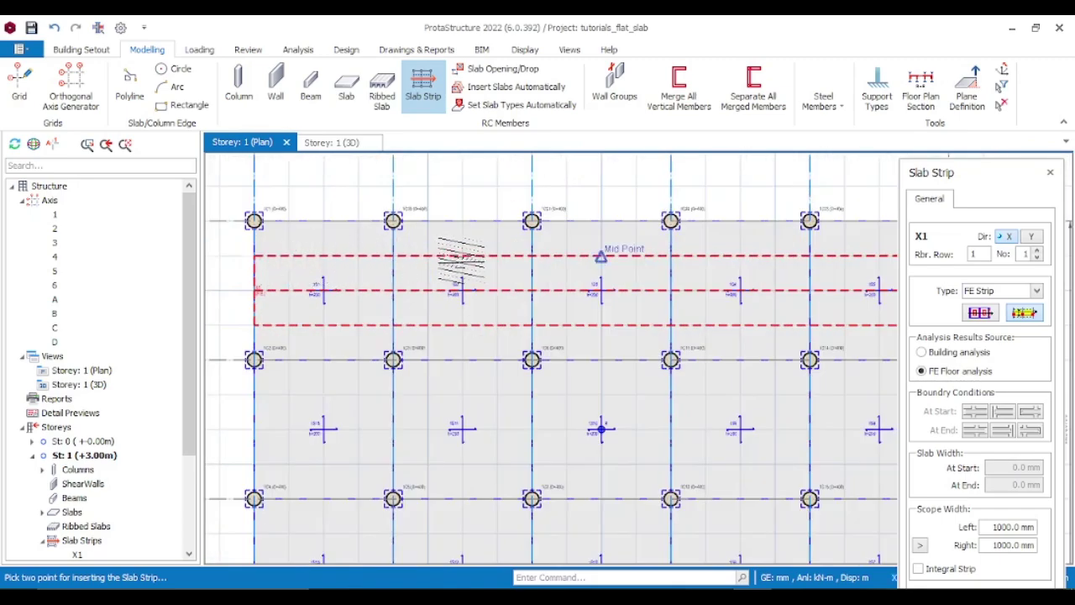
{"action": "scroll", "coordinate": [456, 264], "scroll_direction": "down", "scroll_amount": 3}
{"action": "scroll", "coordinate": [460, 277], "scroll_direction": "up", "scroll_amount": 3}
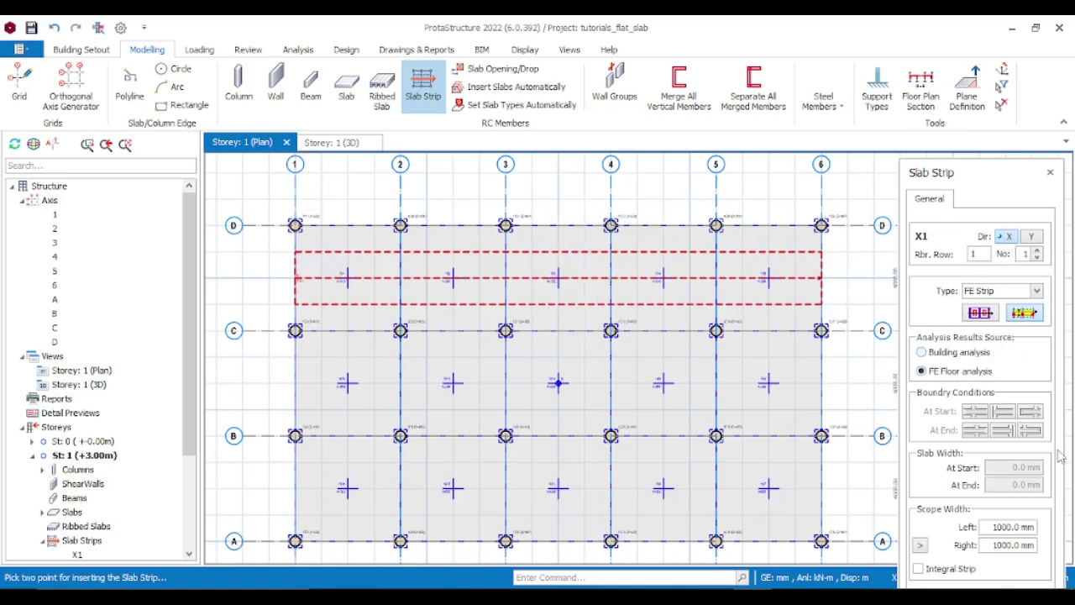
{"action": "left_click", "coordinate": [991, 528]}
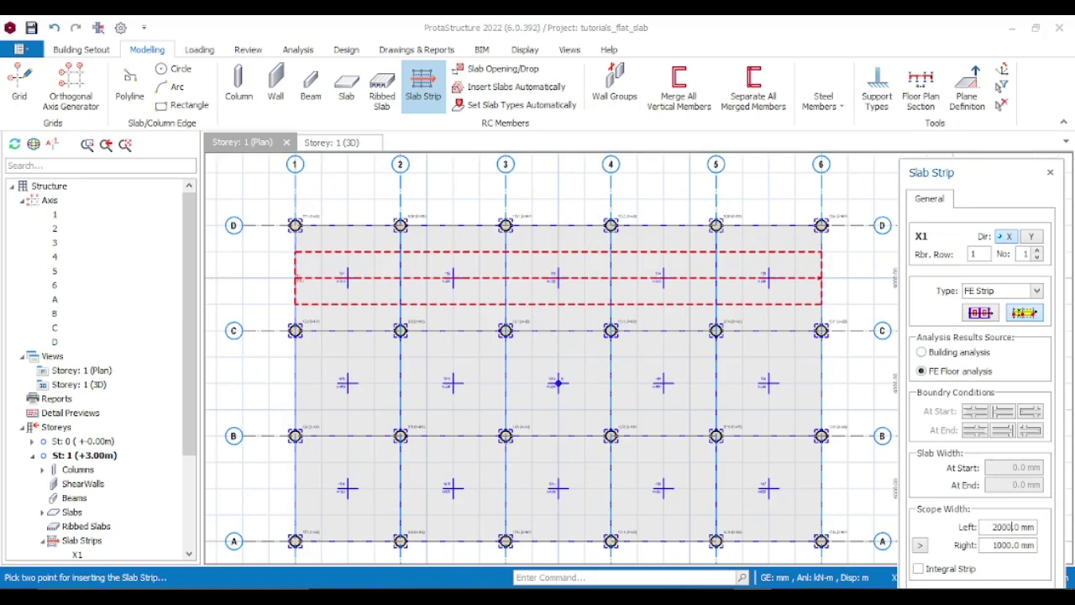
{"action": "key", "text": "Return"}
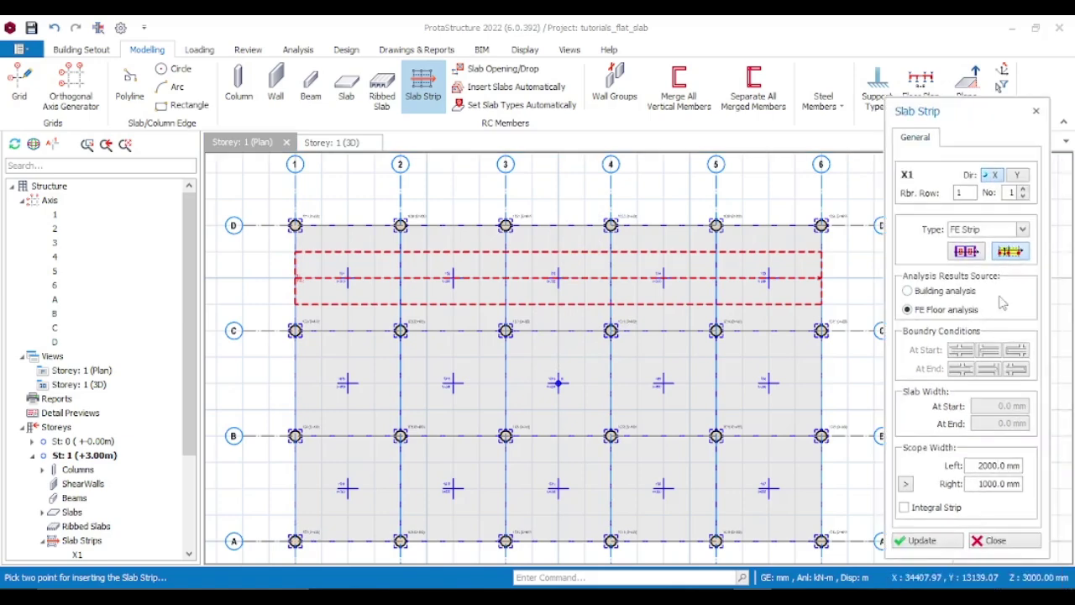
{"action": "left_click", "coordinate": [924, 540]}
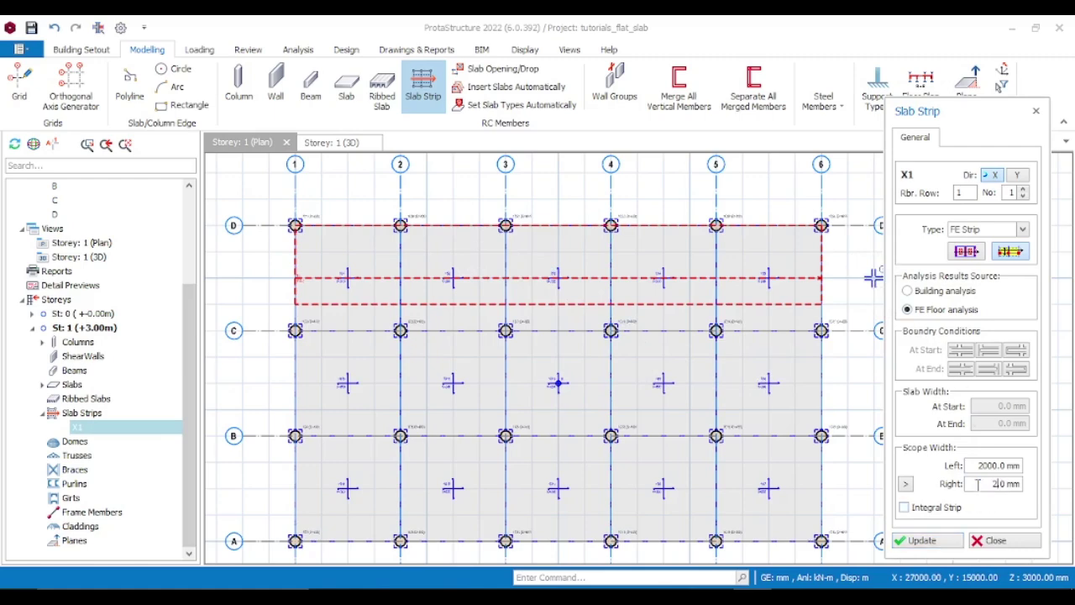
{"action": "left_click", "coordinate": [957, 544]}
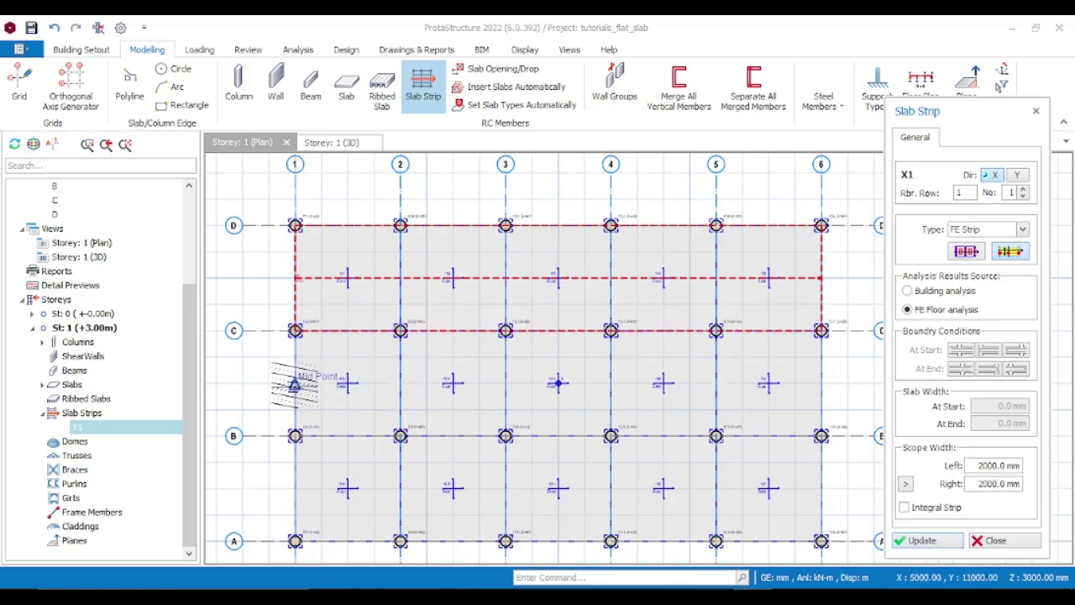
Step: Insert two more X-direction slab strips from axis 1 to axis 6, midway between axes B and C and between A and B
{"action": "left_click", "coordinate": [294, 384]}
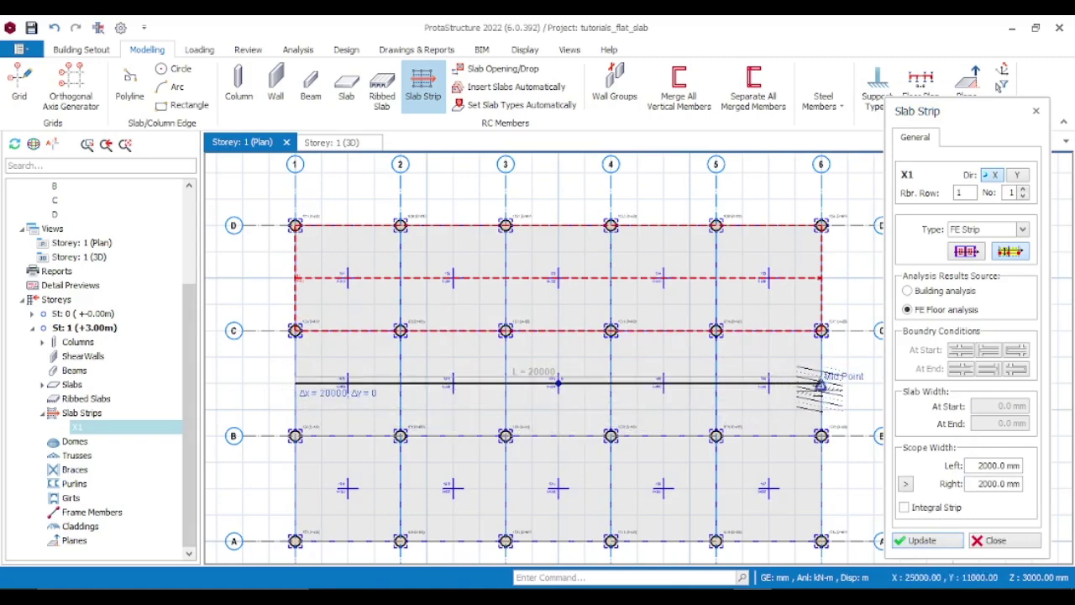
{"action": "left_click", "coordinate": [820, 385]}
{"action": "scroll", "coordinate": [720, 431], "scroll_direction": "down", "scroll_amount": 5}
{"action": "scroll", "coordinate": [516, 372], "scroll_direction": "up", "scroll_amount": 4}
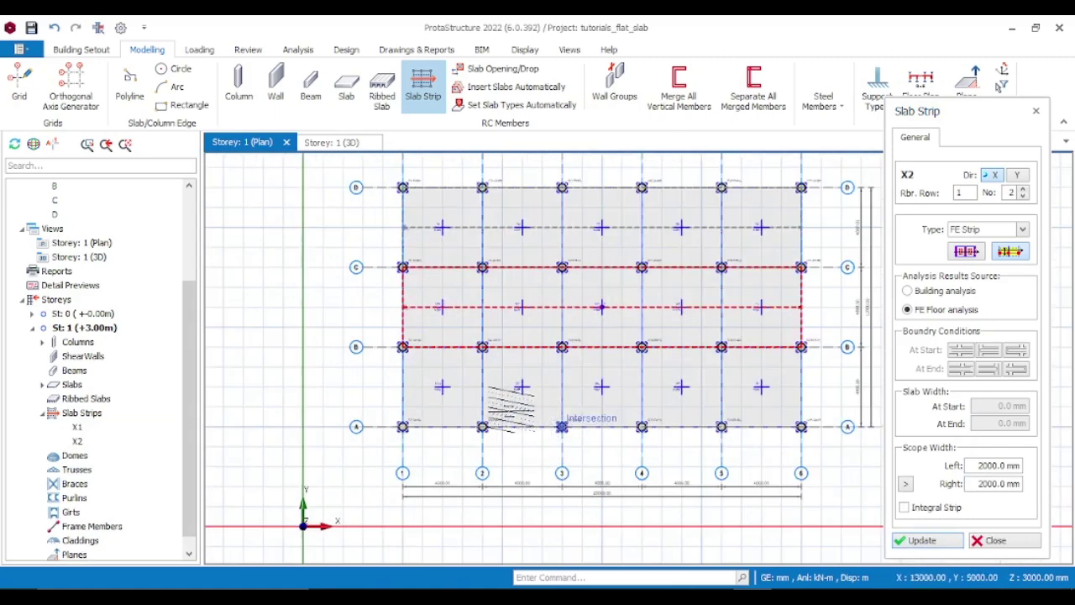
{"action": "scroll", "coordinate": [405, 382], "scroll_direction": "up", "scroll_amount": 2}
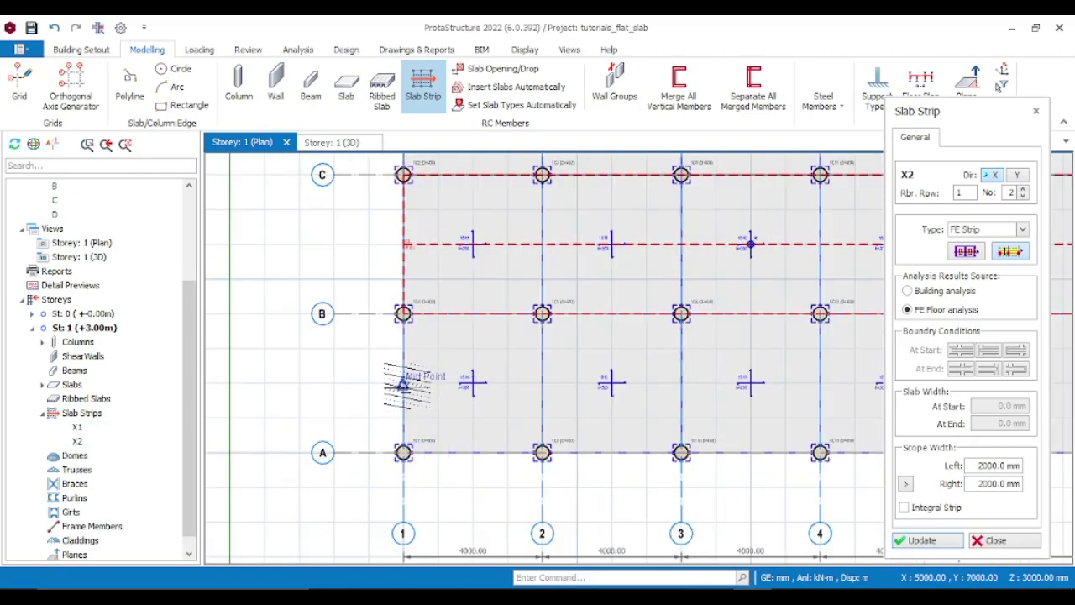
{"action": "scroll", "coordinate": [424, 386], "scroll_direction": "down", "scroll_amount": 5}
{"action": "scroll", "coordinate": [506, 411], "scroll_direction": "up", "scroll_amount": 5}
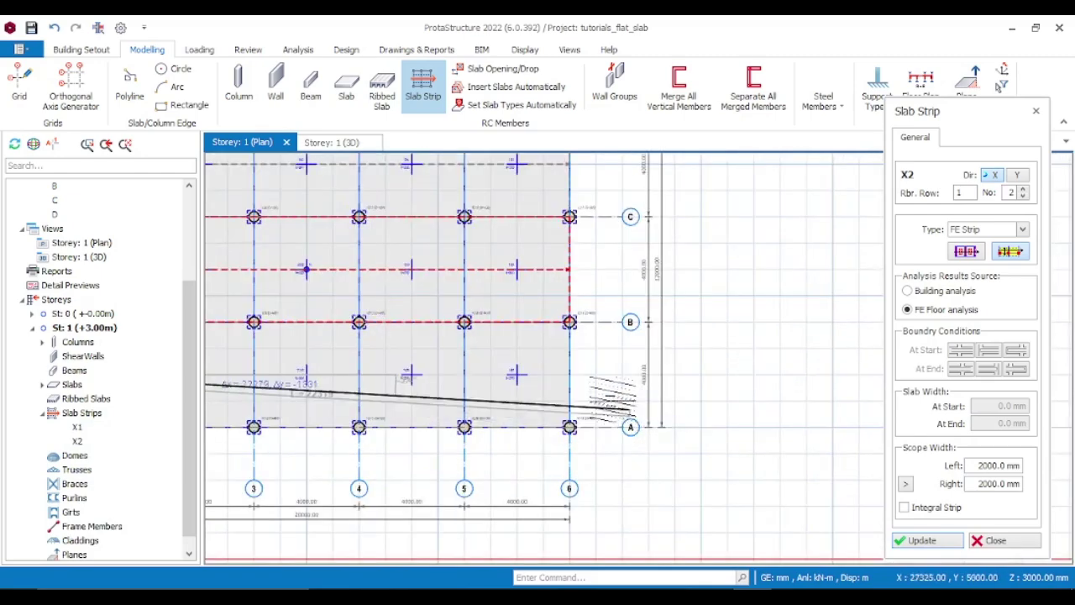
{"action": "left_click", "coordinate": [568, 376]}
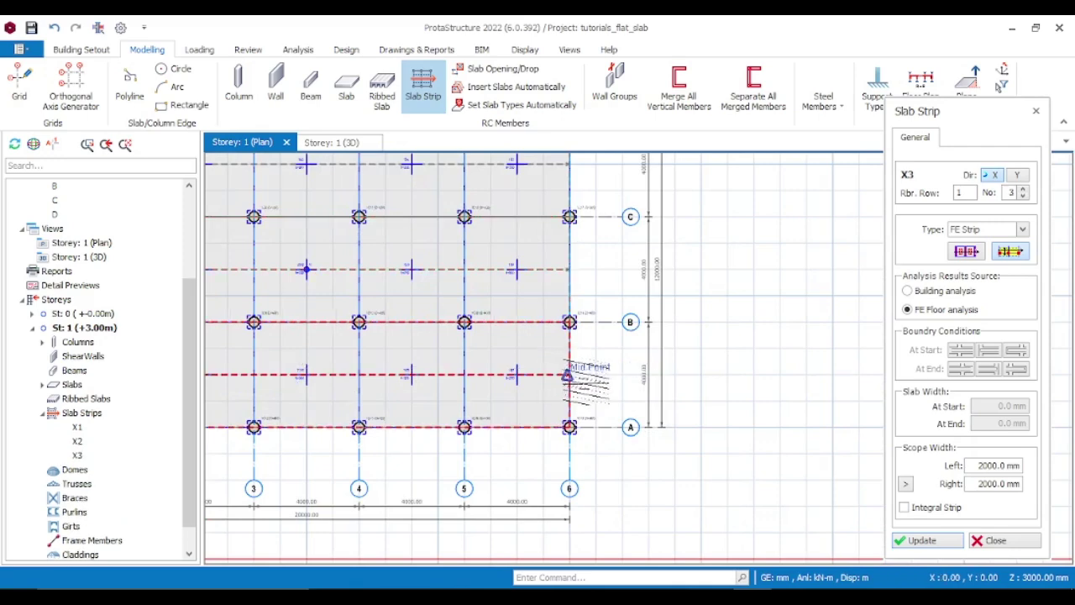
Step: Switch the strip direction to Y and insert a slab strip midway between axes 1 and 2, from axis D to axis A
{"action": "scroll", "coordinate": [571, 374], "scroll_direction": "down", "scroll_amount": 5}
{"action": "scroll", "coordinate": [611, 366], "scroll_direction": "up", "scroll_amount": 2}
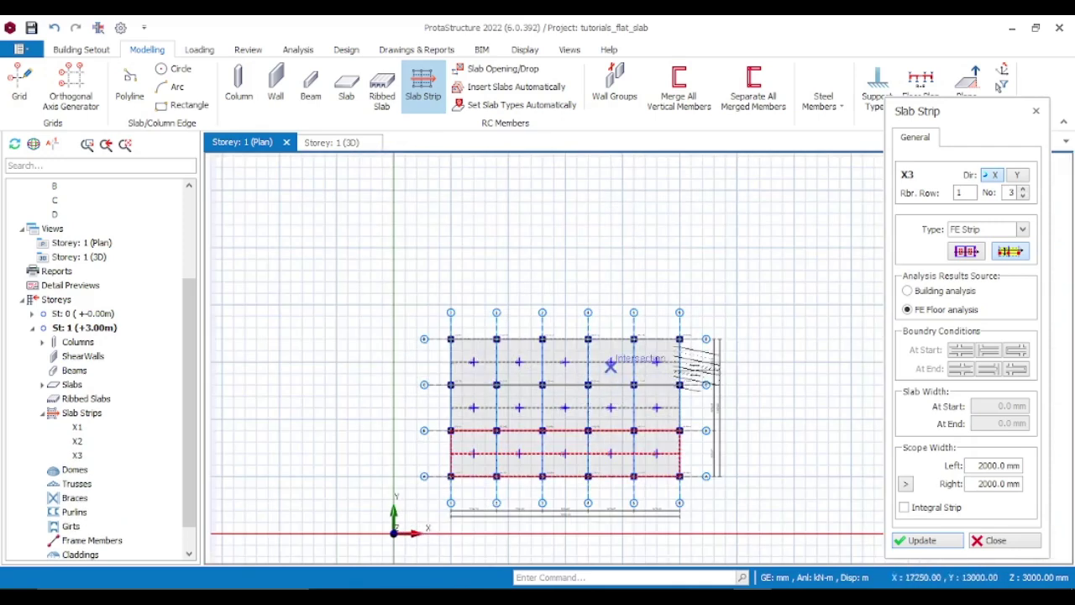
{"action": "left_click", "coordinate": [1016, 175]}
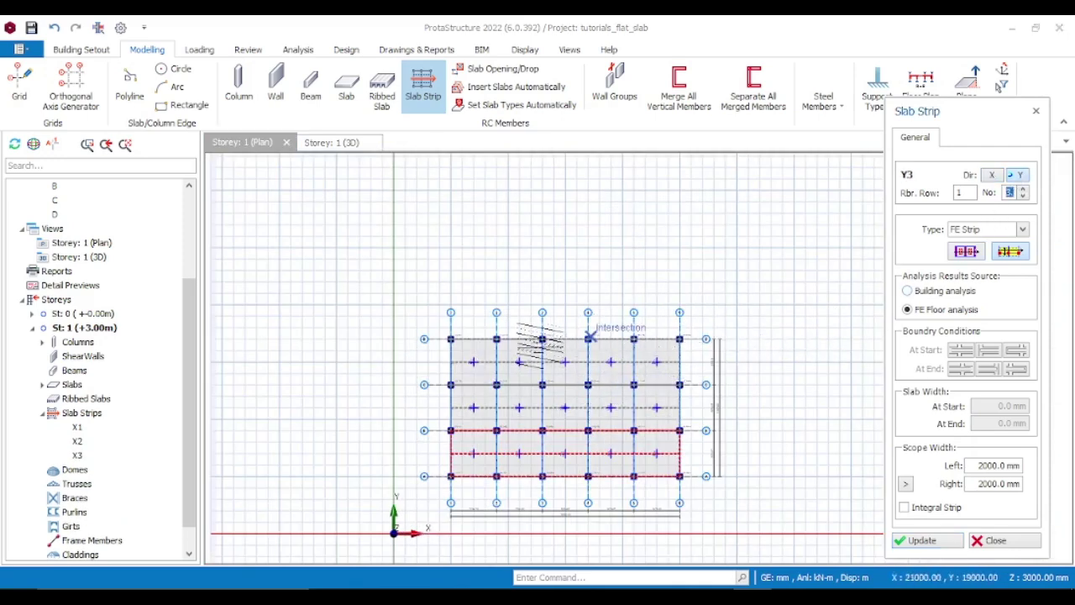
{"action": "scroll", "coordinate": [478, 340], "scroll_direction": "up", "scroll_amount": 5}
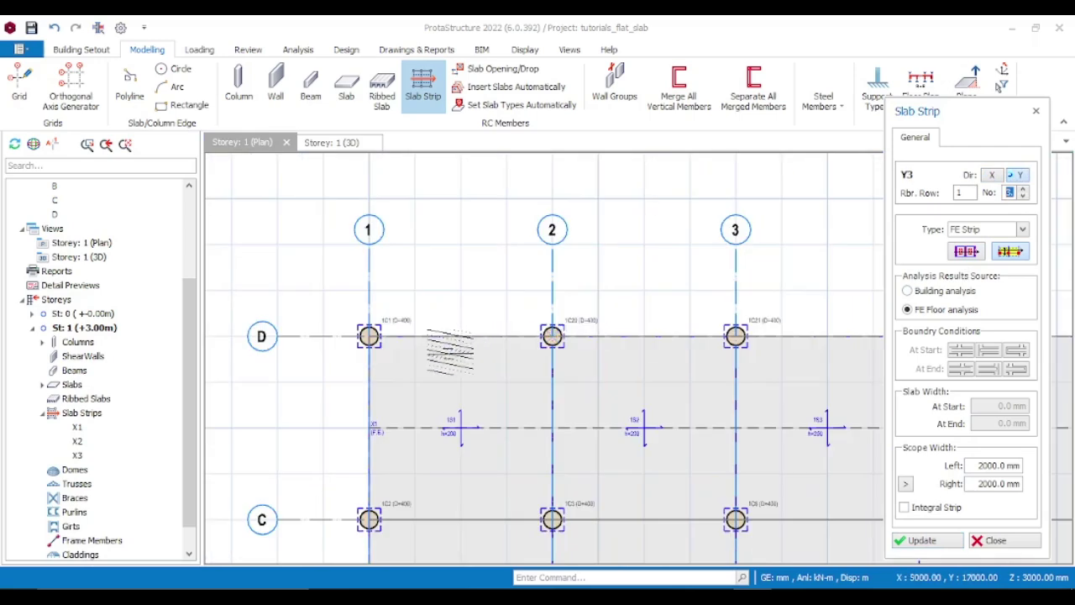
{"action": "scroll", "coordinate": [453, 341], "scroll_direction": "up", "scroll_amount": 2}
{"action": "scroll", "coordinate": [454, 341], "scroll_direction": "up", "scroll_amount": 2}
{"action": "scroll", "coordinate": [456, 320], "scroll_direction": "up", "scroll_amount": 3}
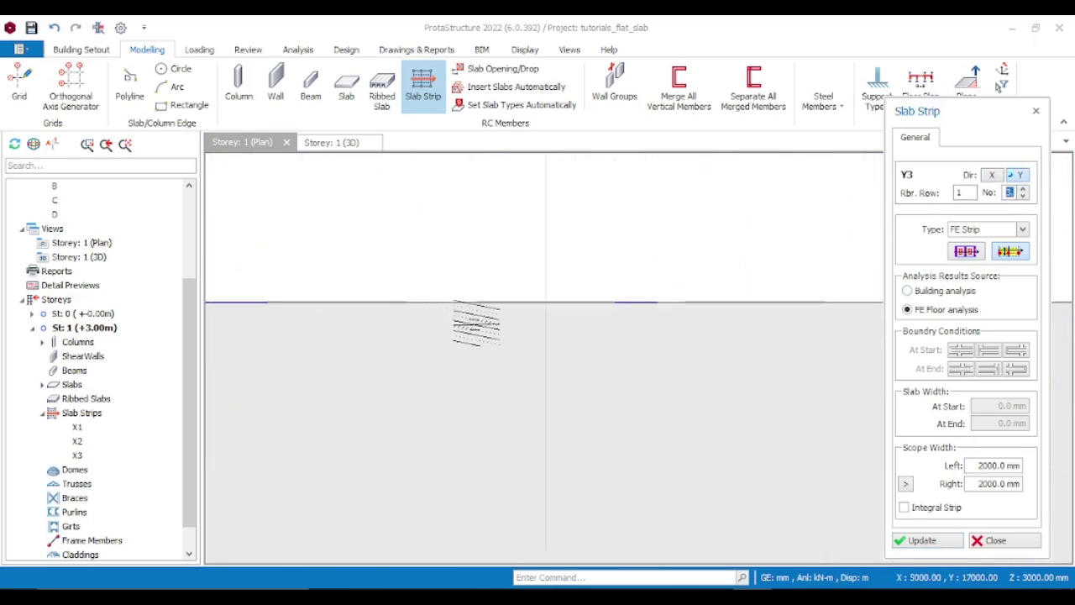
{"action": "scroll", "coordinate": [545, 300], "scroll_direction": "down", "scroll_amount": 5}
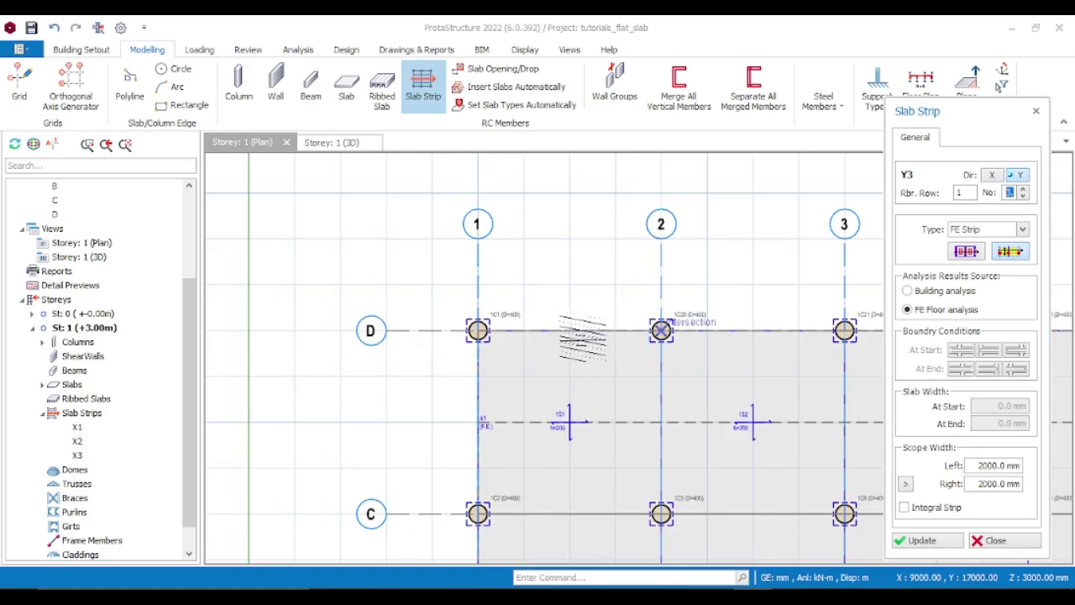
{"action": "scroll", "coordinate": [569, 332], "scroll_direction": "up", "scroll_amount": 3}
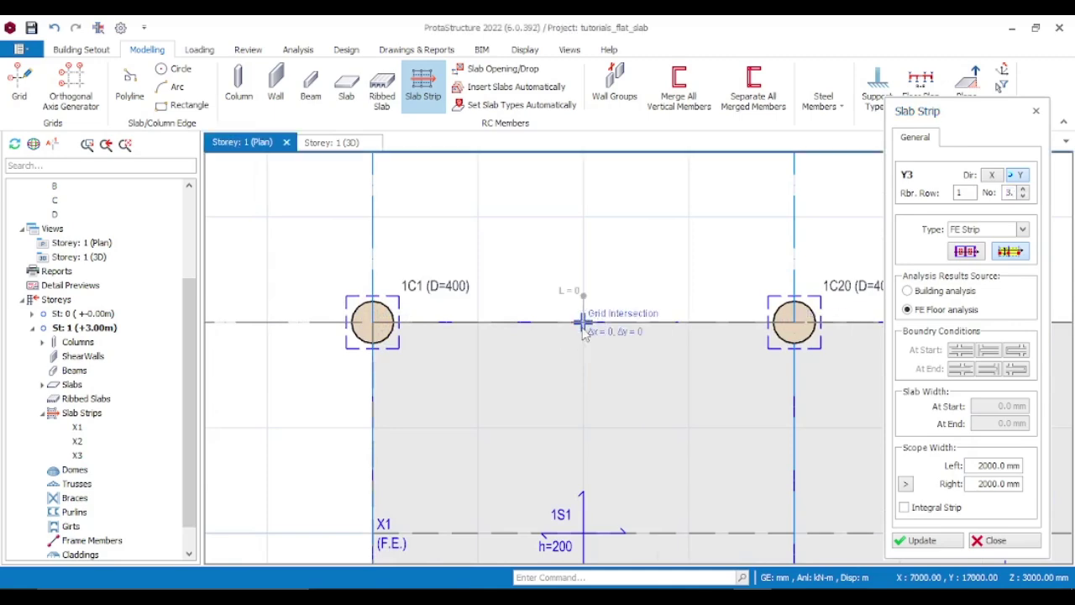
{"action": "scroll", "coordinate": [578, 324], "scroll_direction": "down", "scroll_amount": 8}
{"action": "scroll", "coordinate": [574, 327], "scroll_direction": "down", "scroll_amount": 2}
{"action": "scroll", "coordinate": [588, 328], "scroll_direction": "up", "scroll_amount": 4}
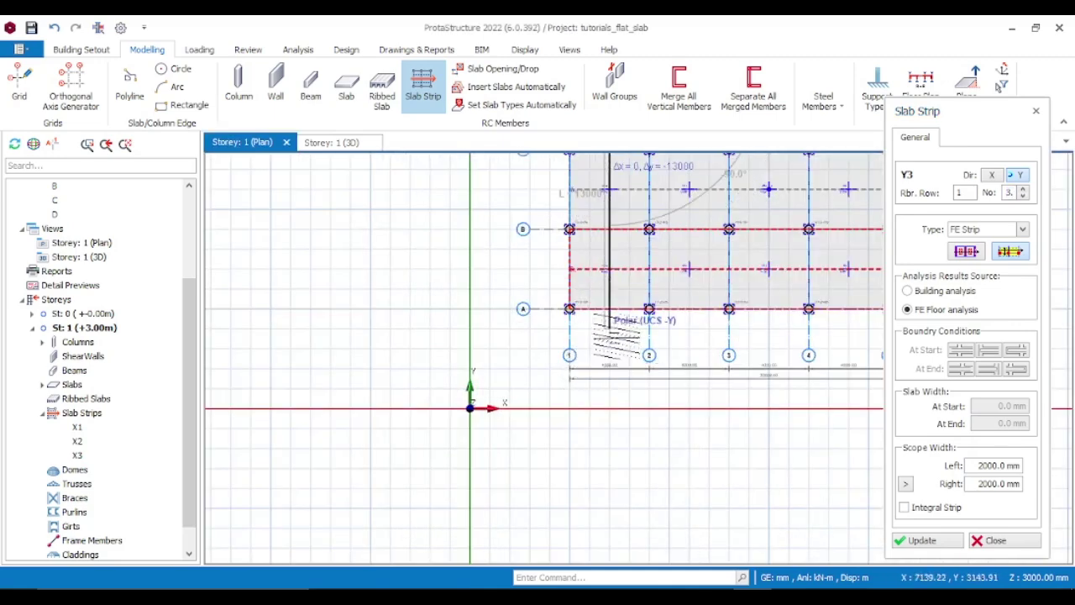
{"action": "scroll", "coordinate": [609, 300], "scroll_direction": "up", "scroll_amount": 3}
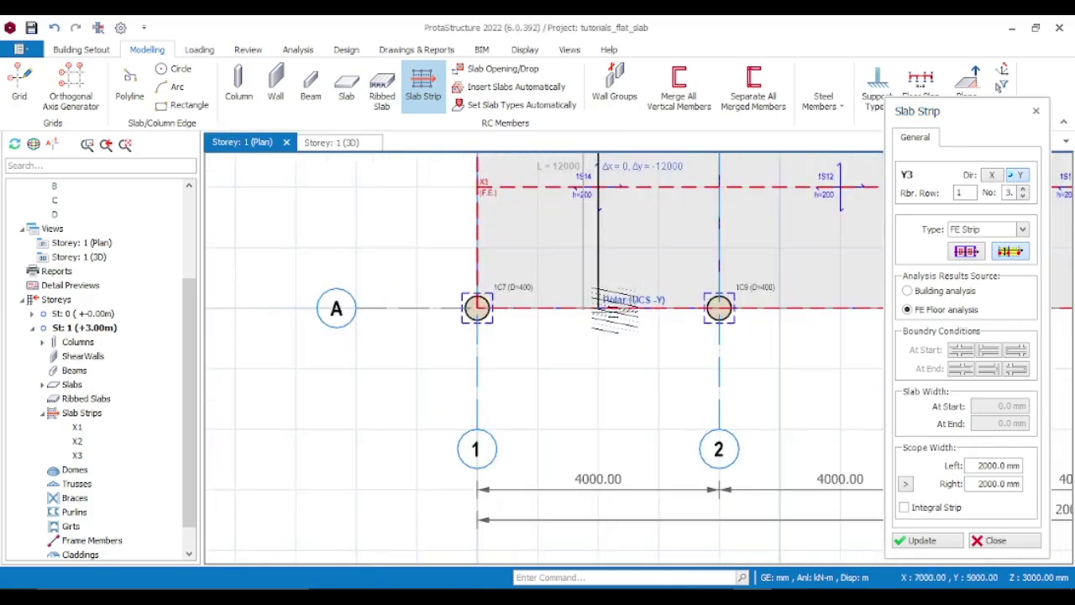
{"action": "left_click", "coordinate": [601, 309]}
Step: Insert a Y-direction slab strip midway between axes 2 and 3, from axis D to axis A
{"action": "scroll", "coordinate": [621, 335], "scroll_direction": "down", "scroll_amount": 5}
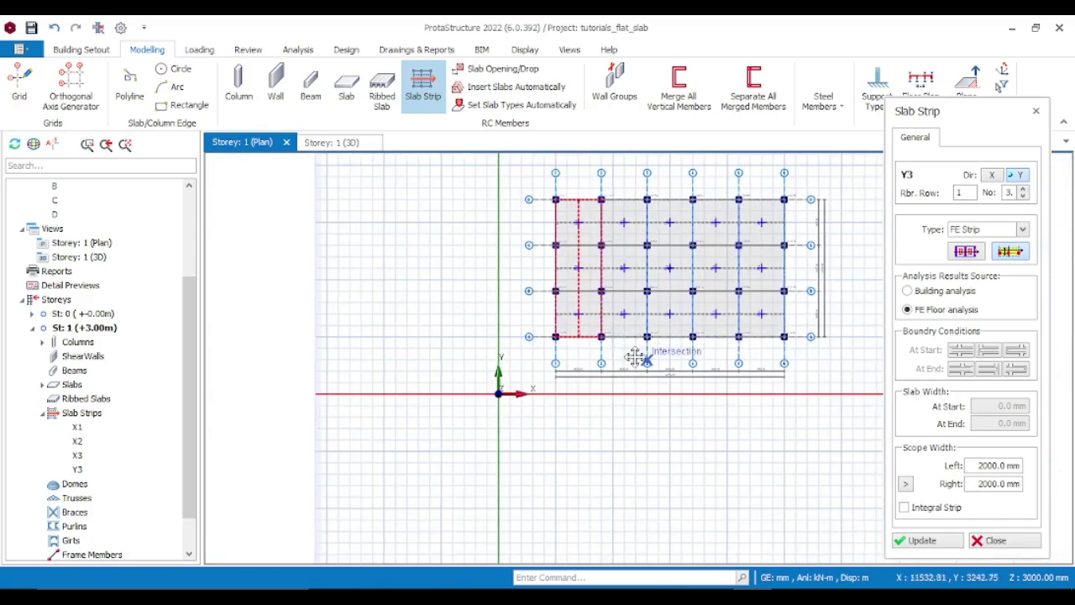
{"action": "scroll", "coordinate": [579, 252], "scroll_direction": "up", "scroll_amount": 4}
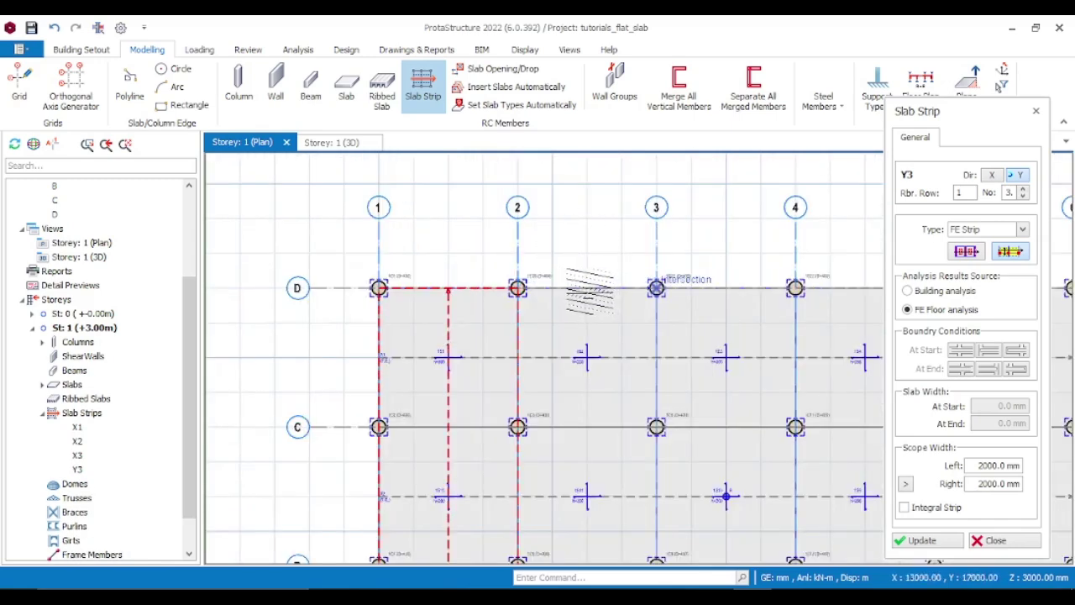
{"action": "scroll", "coordinate": [585, 288], "scroll_direction": "down", "scroll_amount": 3}
{"action": "scroll", "coordinate": [546, 419], "scroll_direction": "up", "scroll_amount": 3}
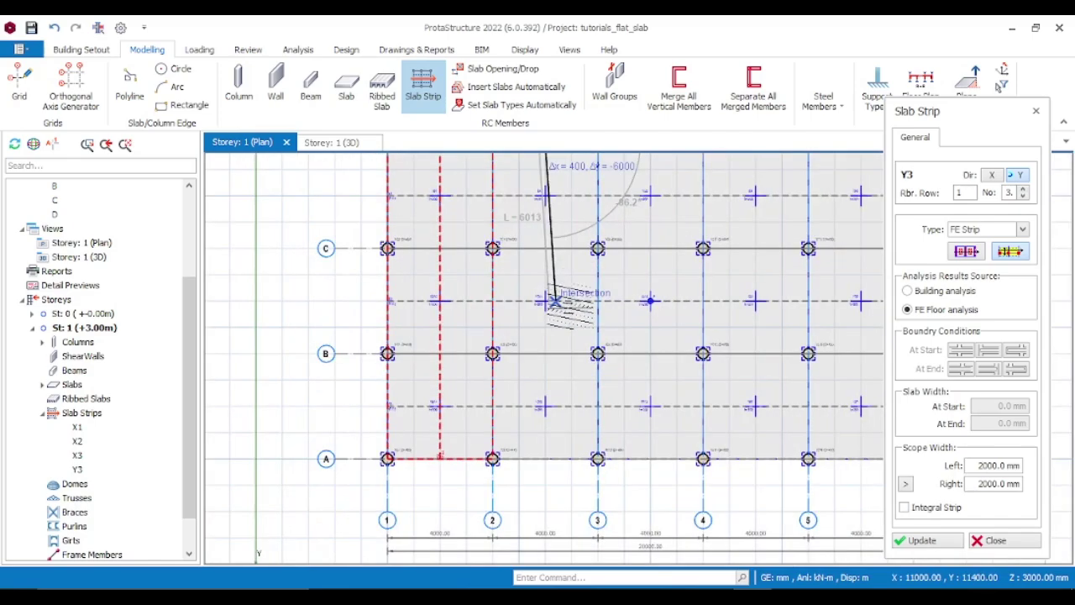
{"action": "left_click", "coordinate": [546, 457]}
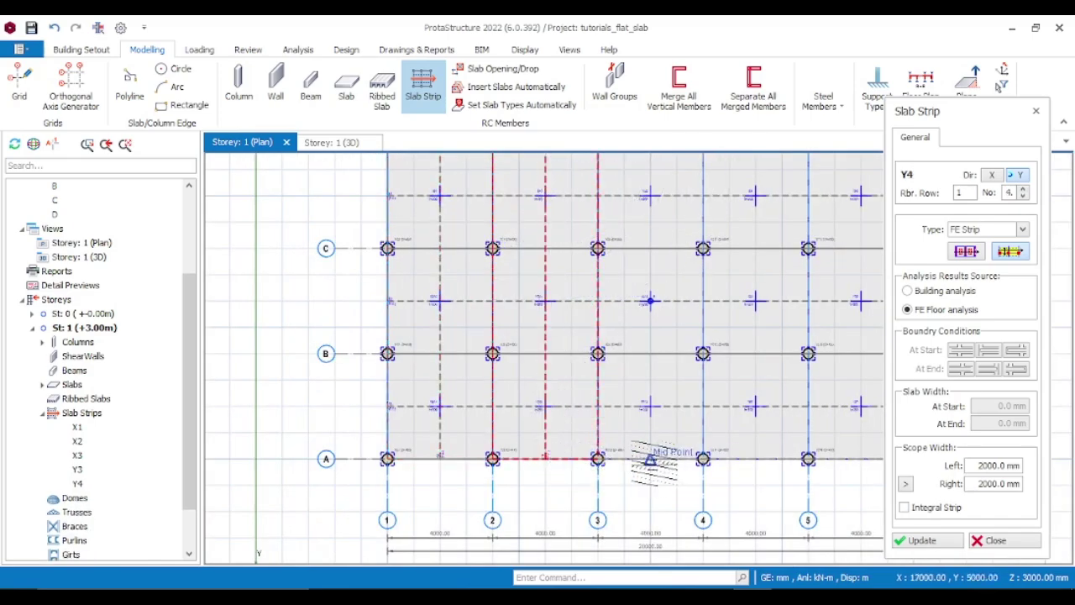
Step: Insert a Y-direction slab strip midway between axes 3 and 4, from axis A to axis D
{"action": "left_click", "coordinate": [652, 460]}
{"action": "scroll", "coordinate": [638, 377], "scroll_direction": "down", "scroll_amount": 3}
{"action": "scroll", "coordinate": [631, 302], "scroll_direction": "up", "scroll_amount": 3}
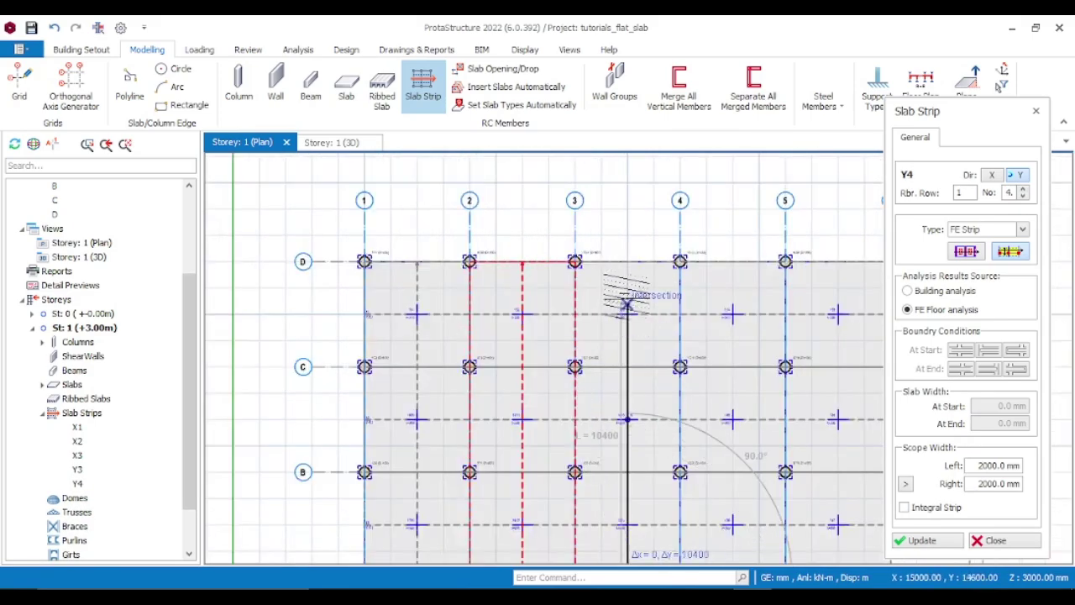
{"action": "left_click", "coordinate": [629, 262]}
Step: Insert a Y-direction slab strip midway between axes 4 and 5, from axis A to axis D
{"action": "scroll", "coordinate": [630, 277], "scroll_direction": "down", "scroll_amount": 5}
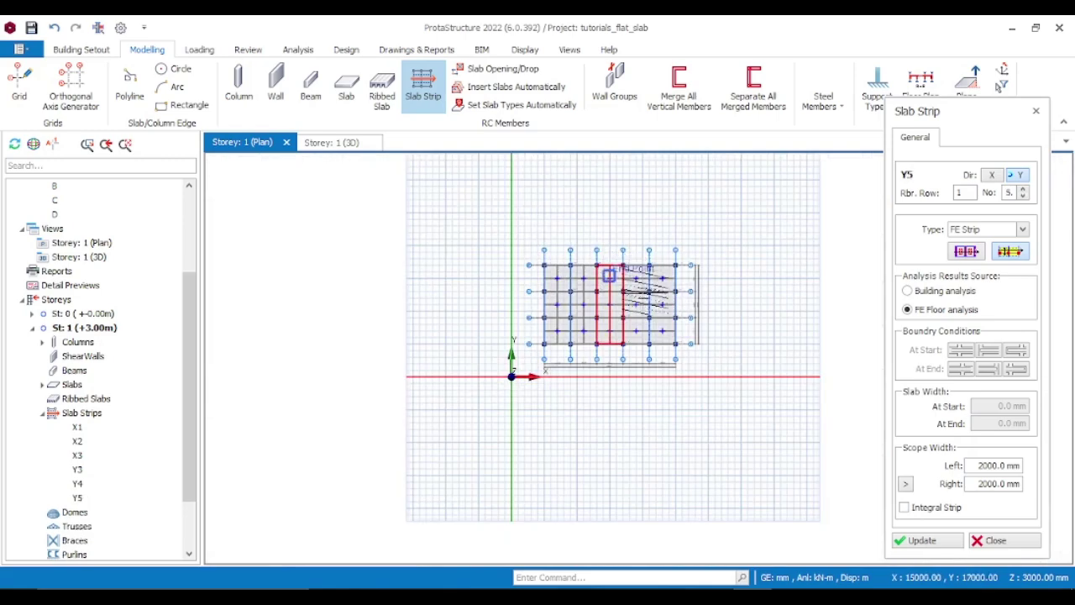
{"action": "scroll", "coordinate": [631, 329], "scroll_direction": "up", "scroll_amount": 4}
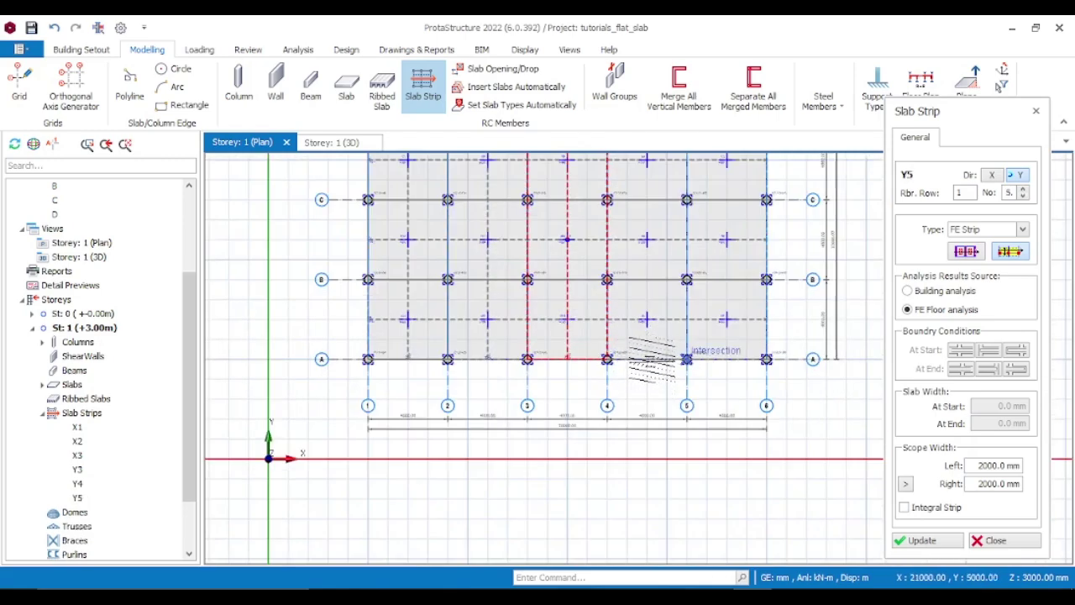
{"action": "scroll", "coordinate": [652, 359], "scroll_direction": "up", "scroll_amount": 1}
{"action": "scroll", "coordinate": [647, 294], "scroll_direction": "down", "scroll_amount": 2}
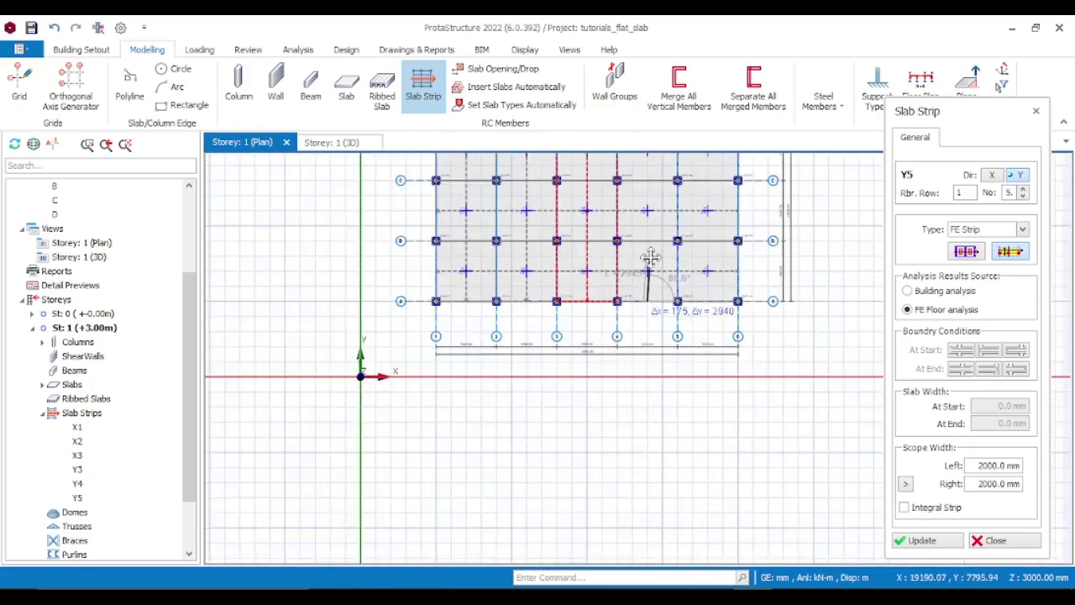
{"action": "scroll", "coordinate": [625, 393], "scroll_direction": "up", "scroll_amount": 2}
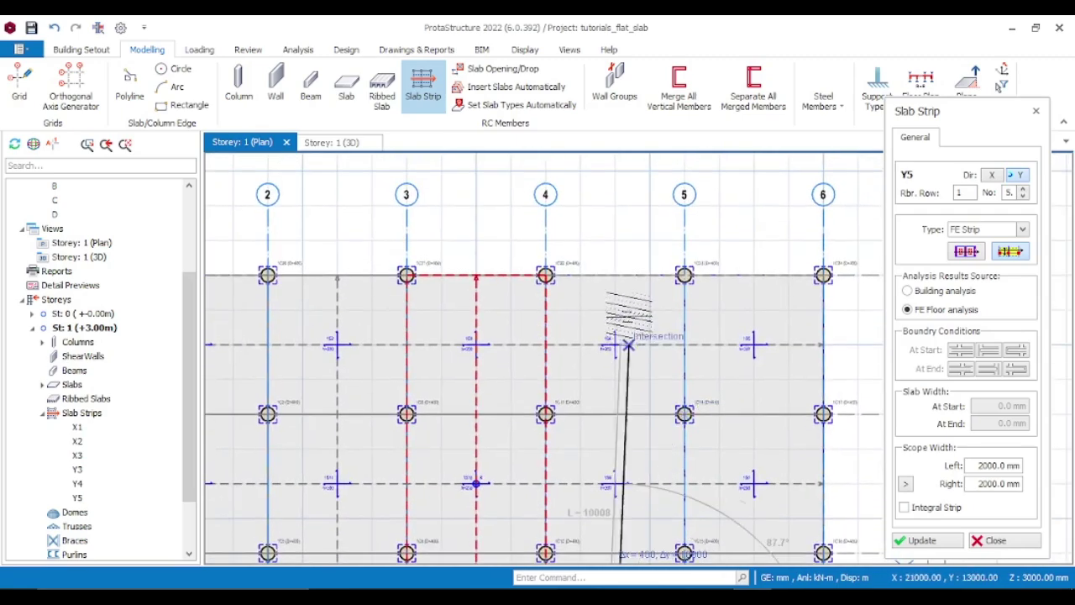
{"action": "left_click", "coordinate": [616, 277]}
Step: Insert a Y-direction slab strip midway between axes 5 and 6, from axis A to axis D, and finish inserting strips
{"action": "scroll", "coordinate": [616, 277], "scroll_direction": "down", "scroll_amount": 3}
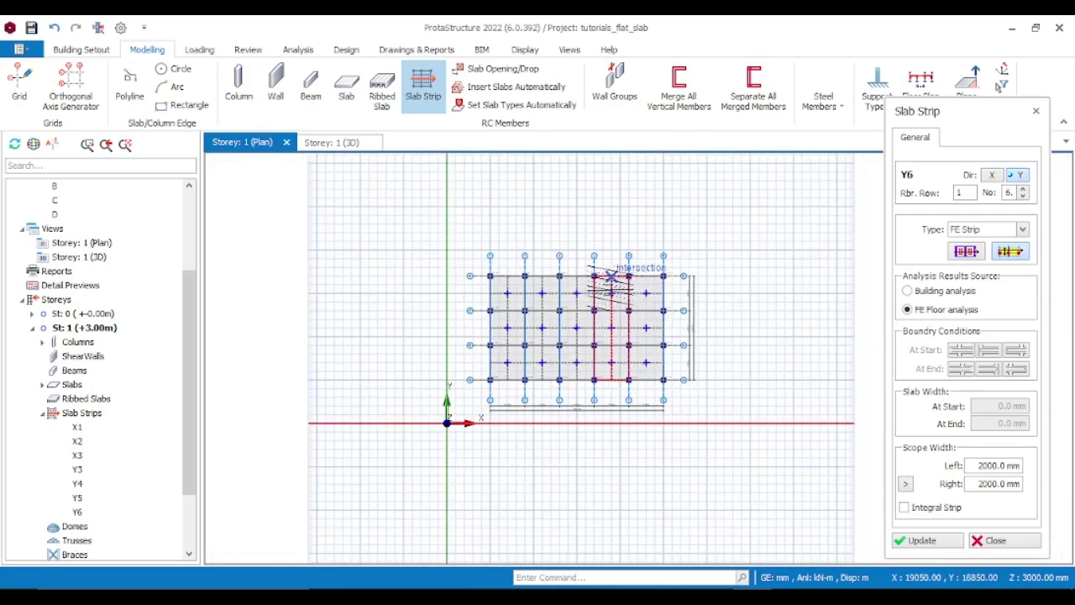
{"action": "scroll", "coordinate": [670, 363], "scroll_direction": "up", "scroll_amount": 5}
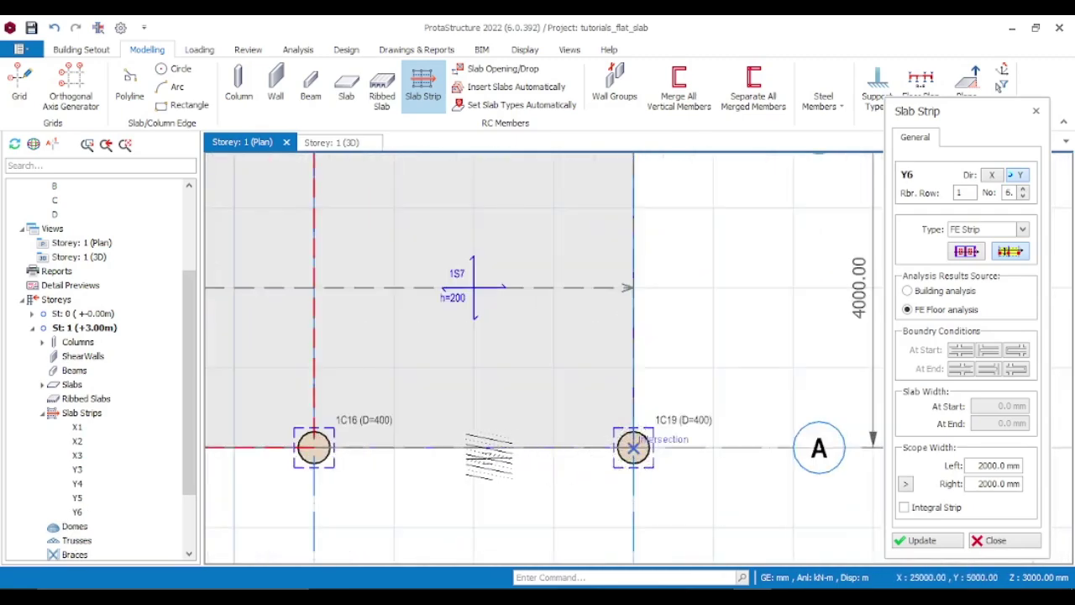
{"action": "scroll", "coordinate": [473, 449], "scroll_direction": "down", "scroll_amount": 4}
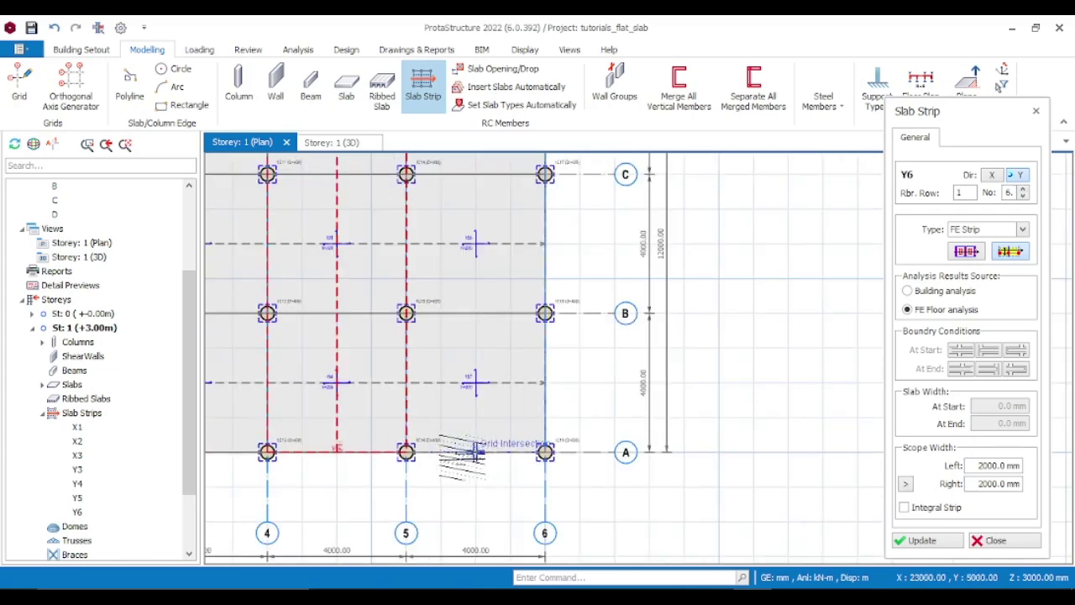
{"action": "scroll", "coordinate": [463, 447], "scroll_direction": "up", "scroll_amount": 2}
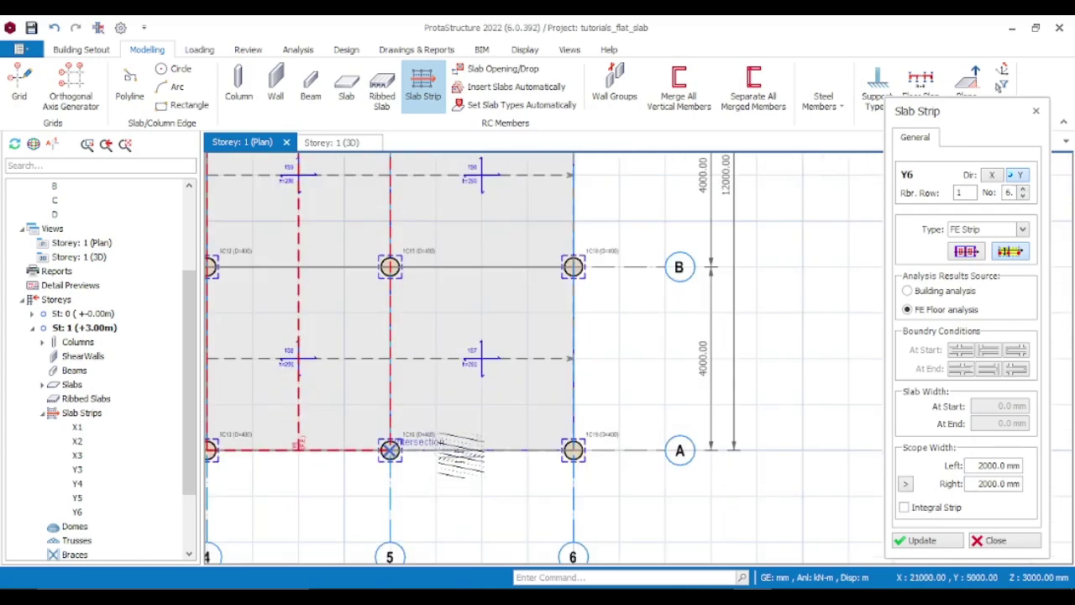
{"action": "left_click", "coordinate": [481, 451]}
{"action": "scroll", "coordinate": [492, 443], "scroll_direction": "down", "scroll_amount": 3}
{"action": "scroll", "coordinate": [492, 383], "scroll_direction": "up", "scroll_amount": 2}
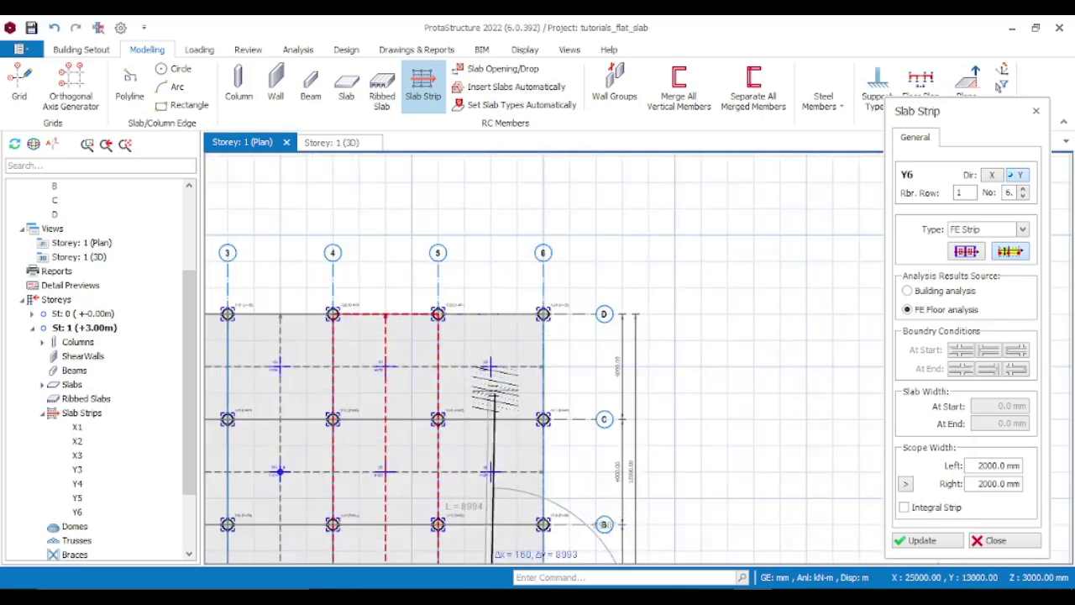
{"action": "left_click", "coordinate": [490, 314]}
{"action": "scroll", "coordinate": [638, 357], "scroll_direction": "down", "scroll_amount": 5}
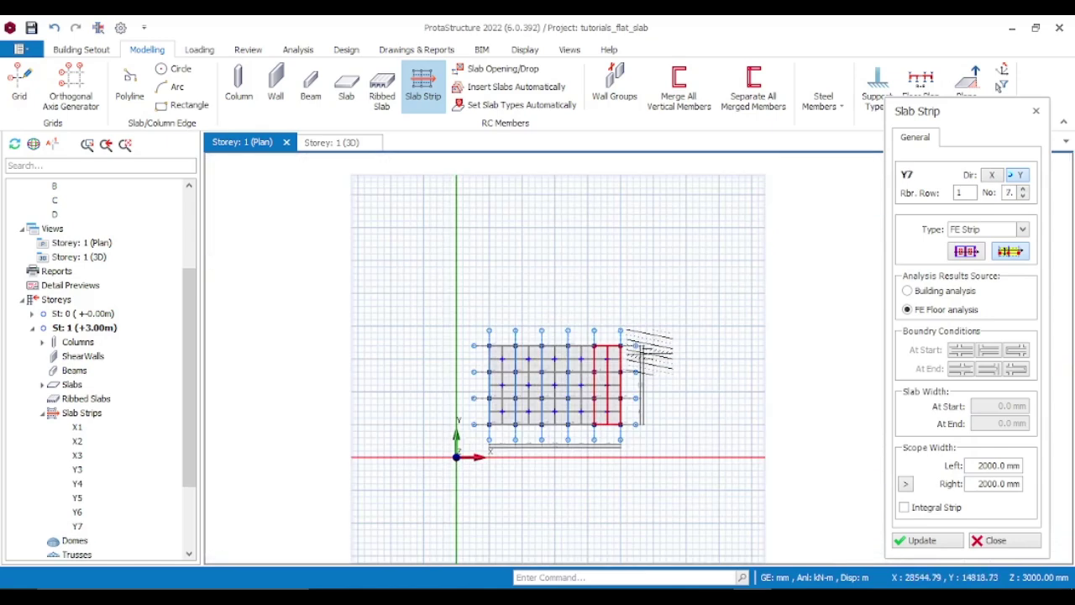
{"action": "scroll", "coordinate": [651, 352], "scroll_direction": "up", "scroll_amount": 5}
{"action": "key", "text": "Escape"}
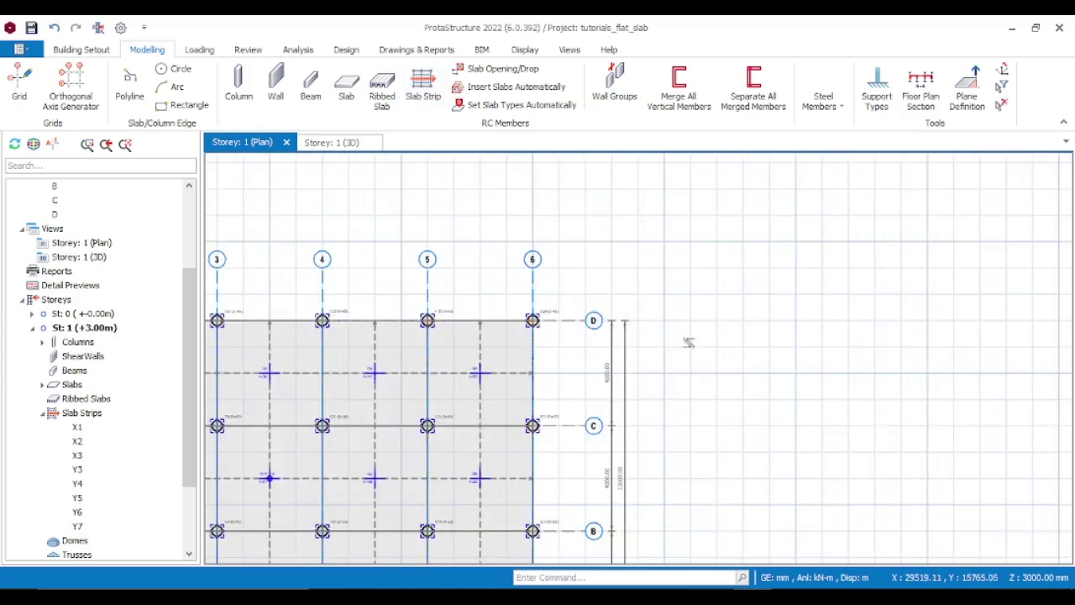
Step: Review the slab strip layout in the storey 1 plan and look at the storey in 3D
{"action": "scroll", "coordinate": [688, 342], "scroll_direction": "down", "scroll_amount": 4}
{"action": "scroll", "coordinate": [619, 384], "scroll_direction": "up", "scroll_amount": 3}
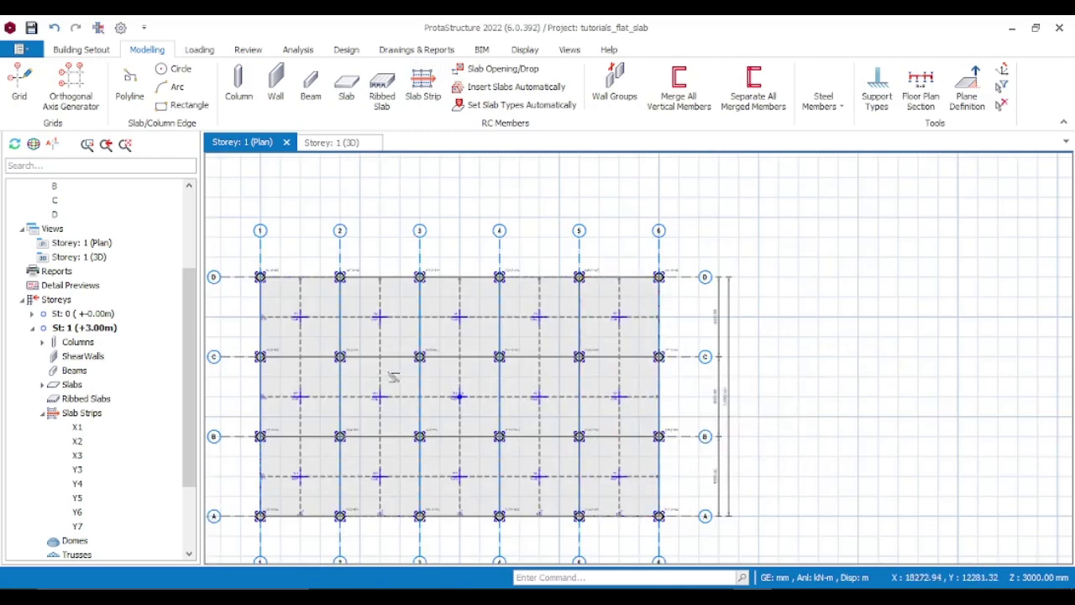
{"action": "middle_click_drag", "start_coordinate": [332, 388], "coordinate": [414, 326]}
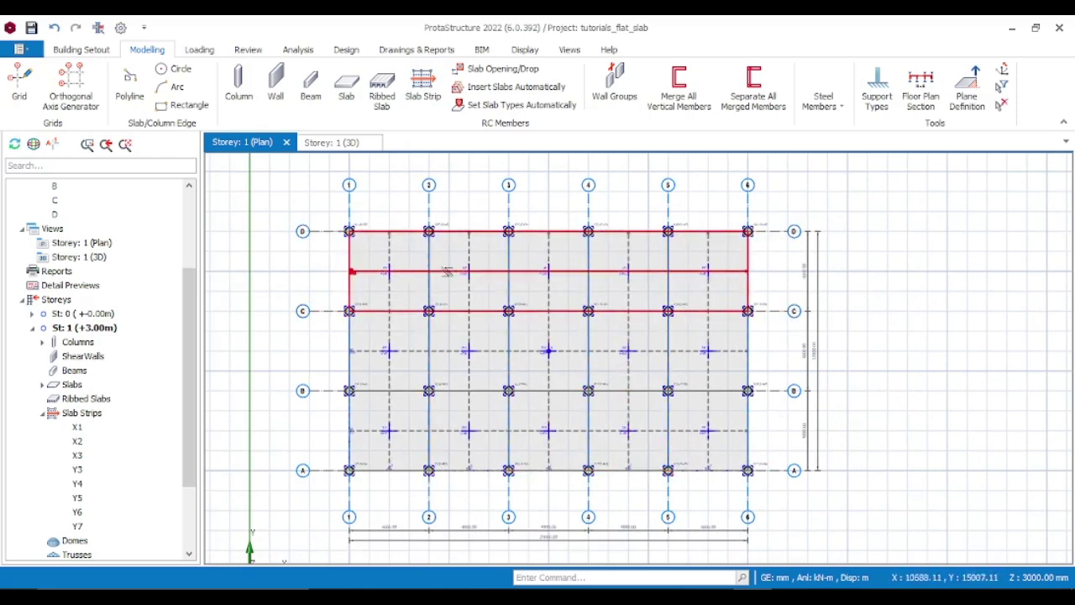
{"action": "mouse_move", "coordinate": [444, 270]}
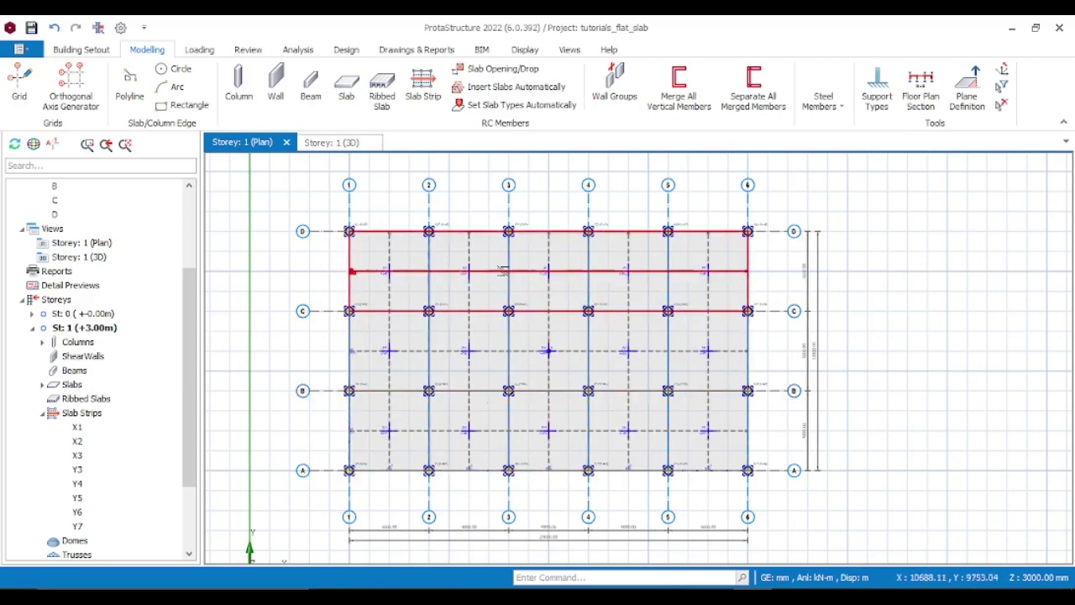
{"action": "left_click", "coordinate": [347, 142]}
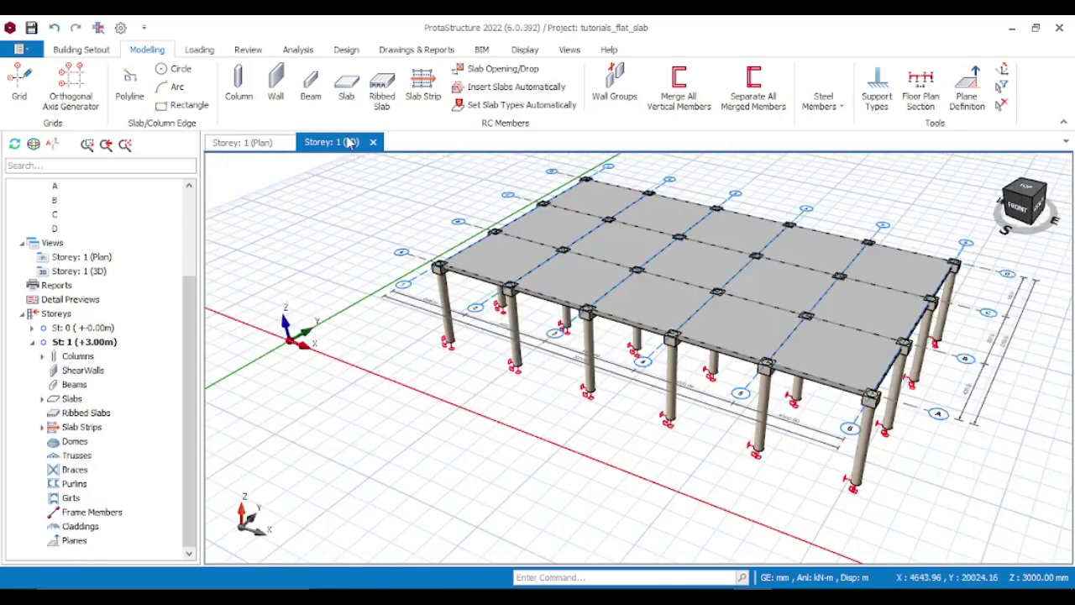
{"action": "scroll", "coordinate": [537, 309], "scroll_direction": "down", "scroll_amount": 5}
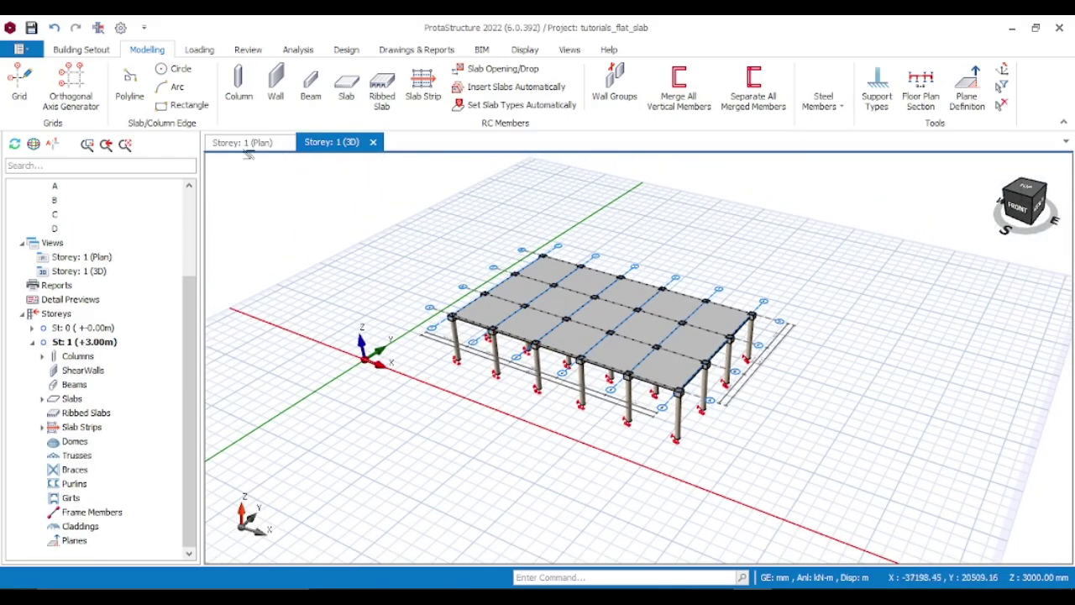
{"action": "left_click", "coordinate": [245, 143]}
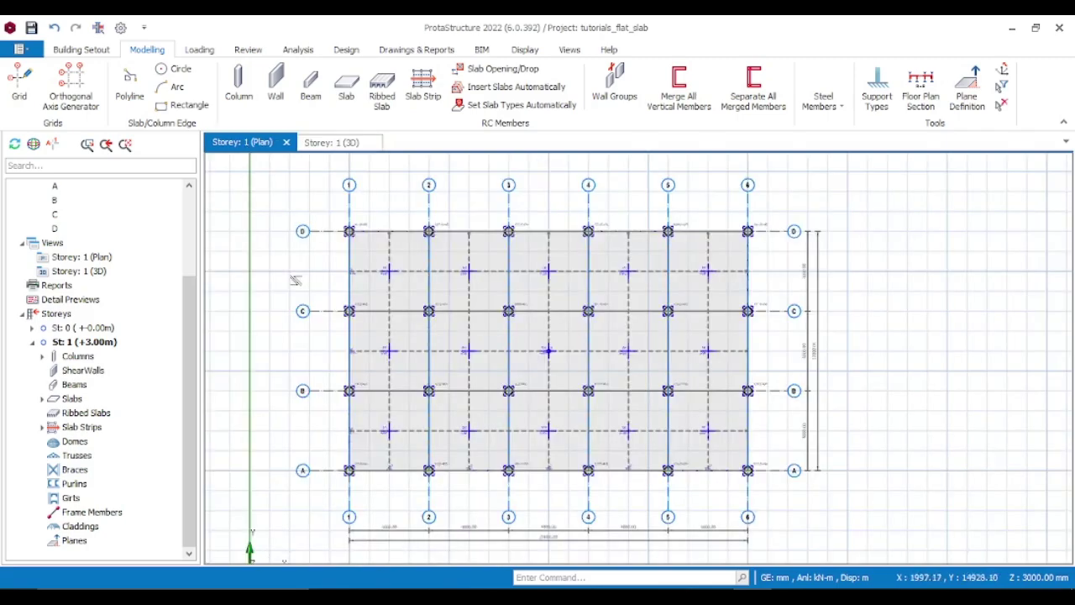
Step: Insert storeys up to storey number 3 with an inserted storey height of 3000 mm, without generating members
{"action": "left_click", "coordinate": [50, 314]}
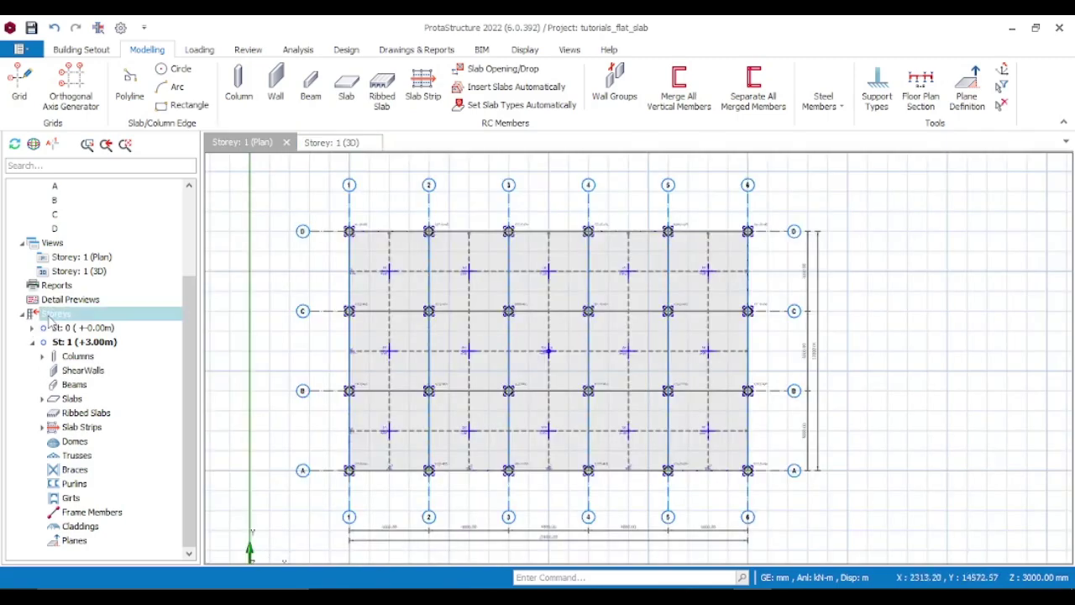
{"action": "right_click", "coordinate": [50, 315]}
{"action": "left_click", "coordinate": [139, 352]}
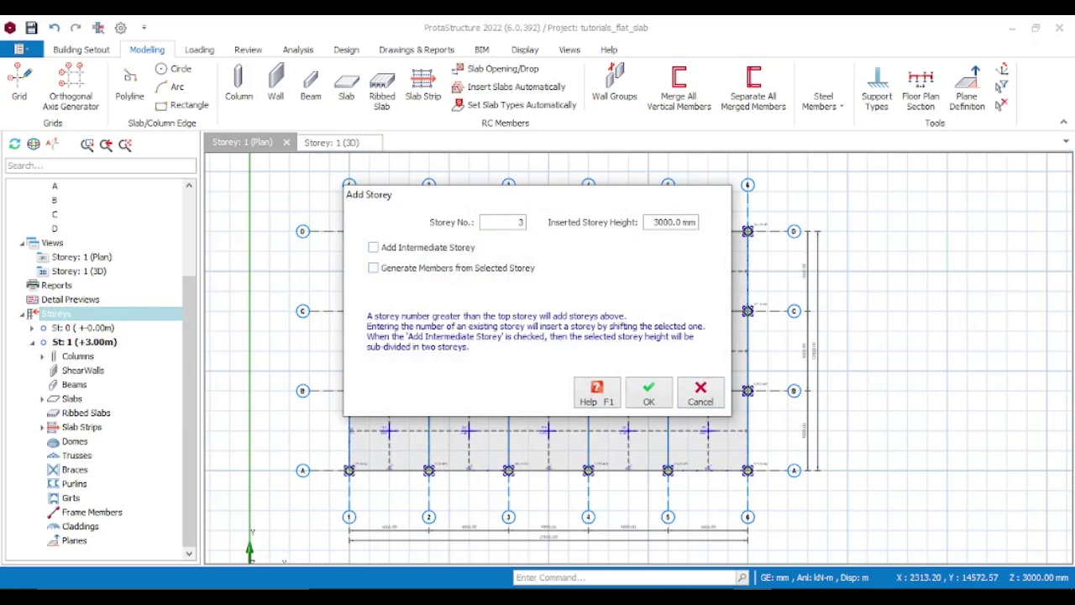
{"action": "left_click", "coordinate": [649, 410]}
{"action": "left_click", "coordinate": [596, 361]}
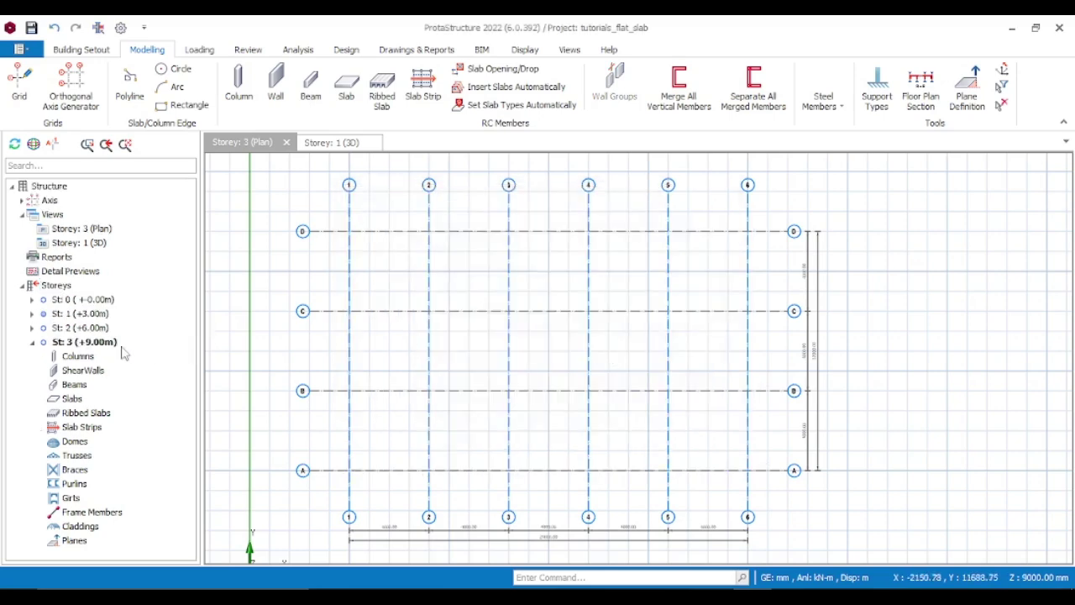
Step: Make storey 1 current and generate all its member types onto storeys 2 and 3
{"action": "double_click", "coordinate": [95, 315]}
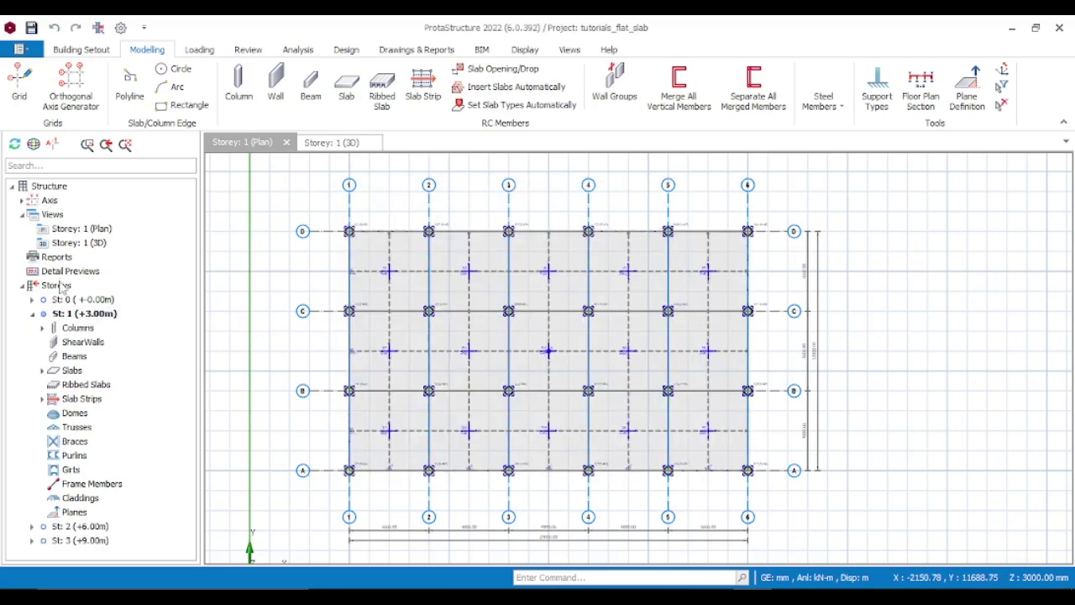
{"action": "right_click", "coordinate": [59, 288]}
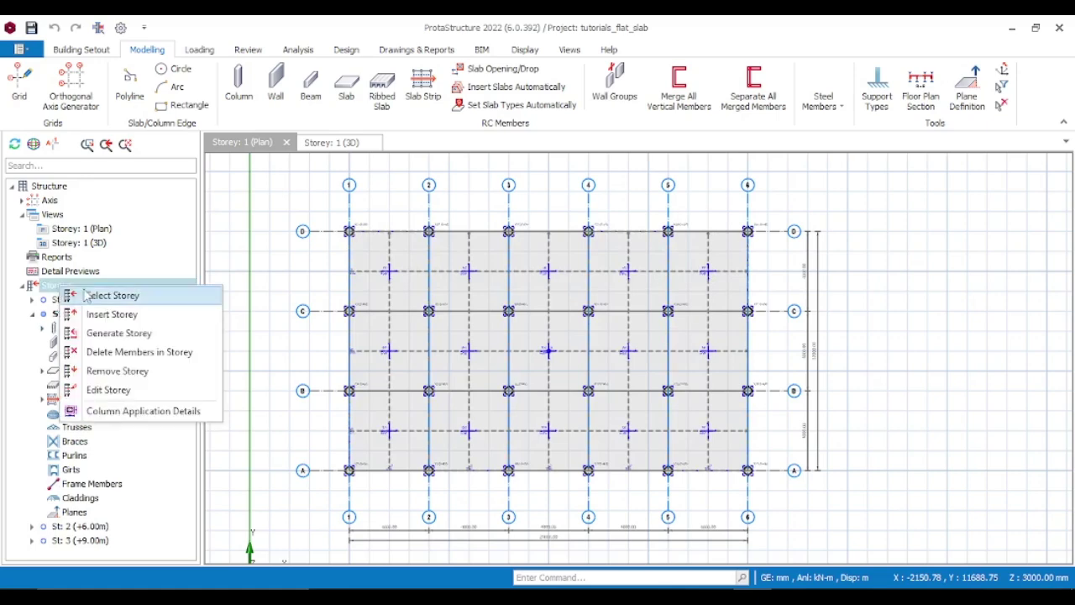
{"action": "left_click", "coordinate": [119, 334]}
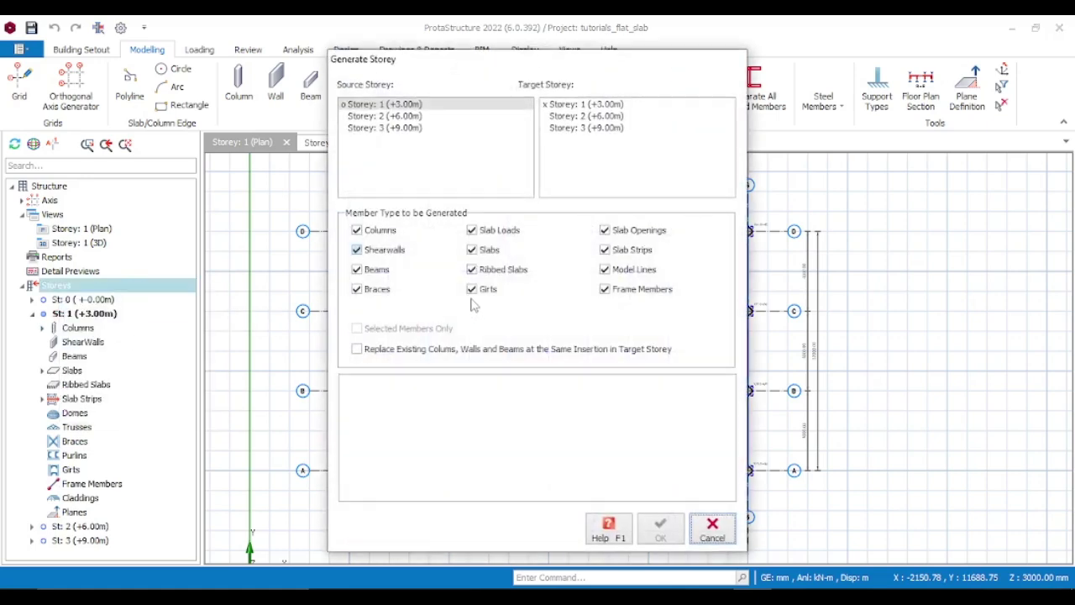
{"action": "left_click", "coordinate": [588, 116]}
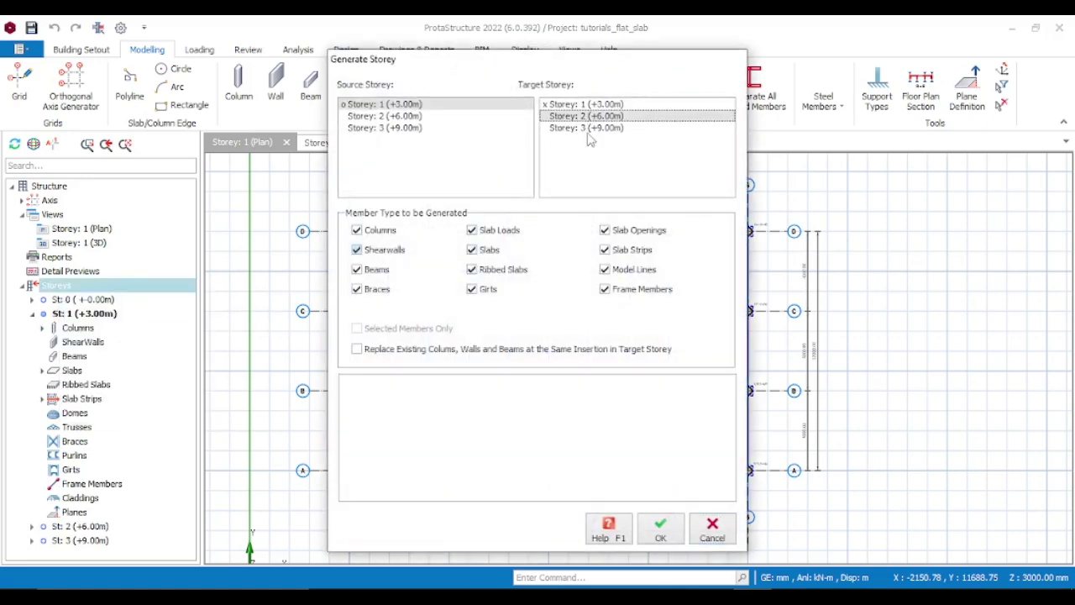
{"action": "left_click", "coordinate": [588, 129]}
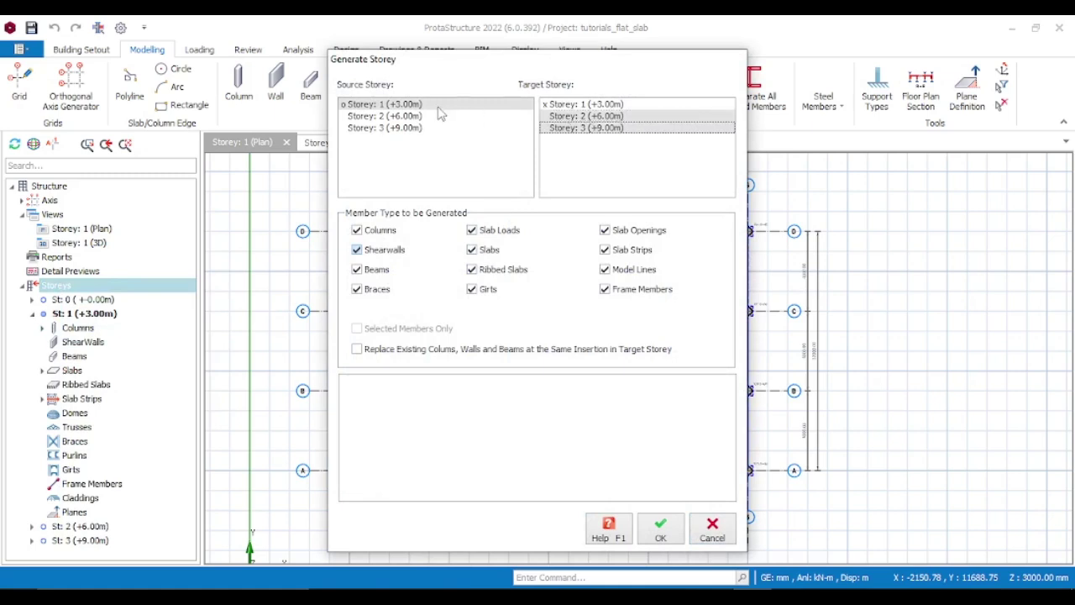
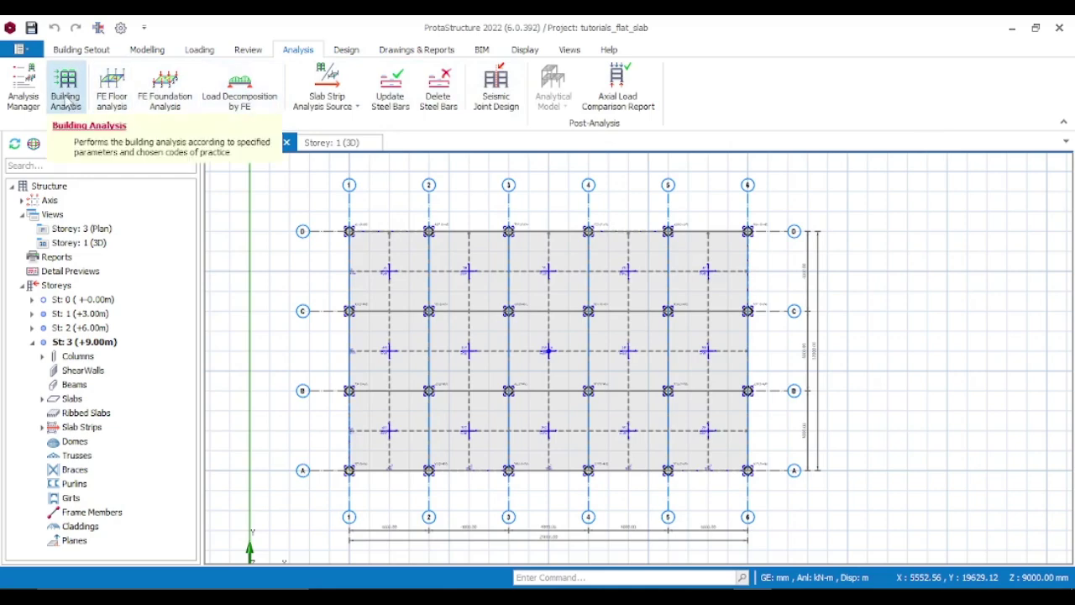
Step: Run the building model check with all checks enabled for all storeys and close it
{"action": "scroll", "coordinate": [101, 101], "scroll_direction": "up", "scroll_amount": 1}
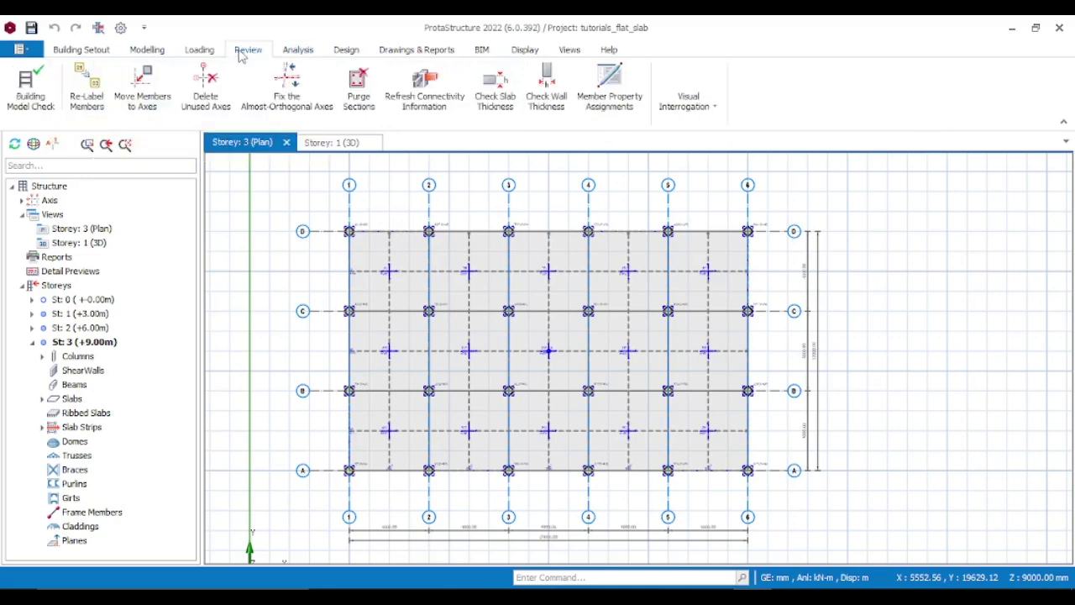
{"action": "left_click", "coordinate": [50, 101]}
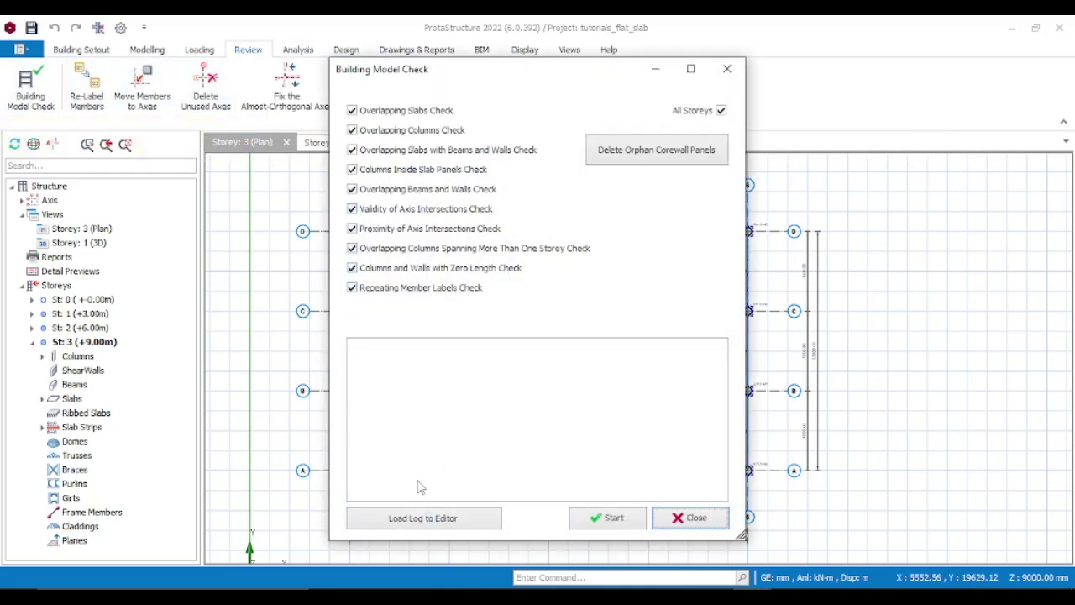
{"action": "left_click", "coordinate": [595, 521]}
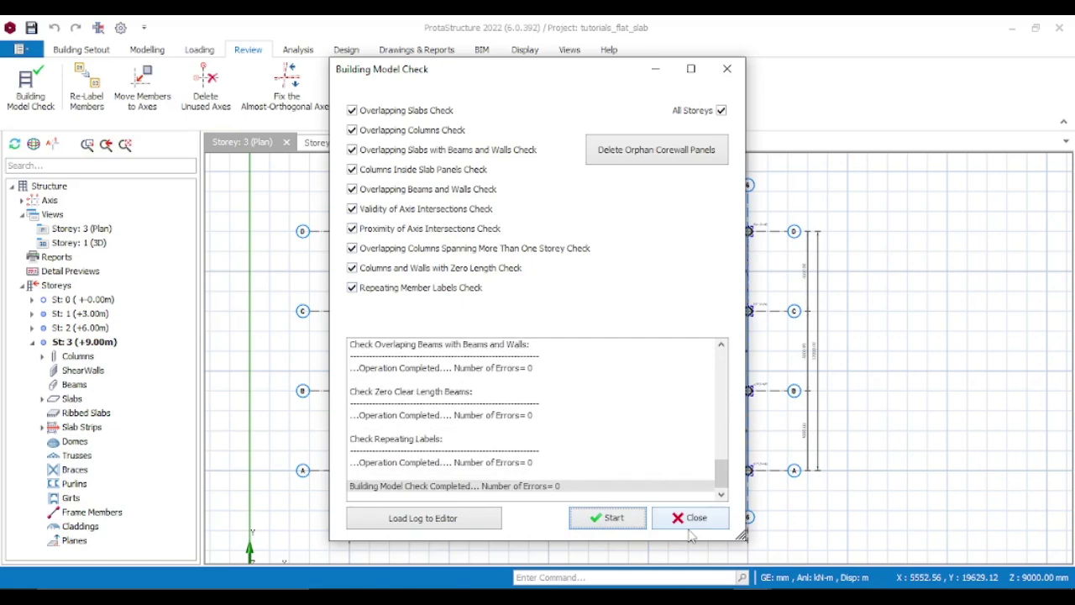
{"action": "left_click", "coordinate": [689, 521]}
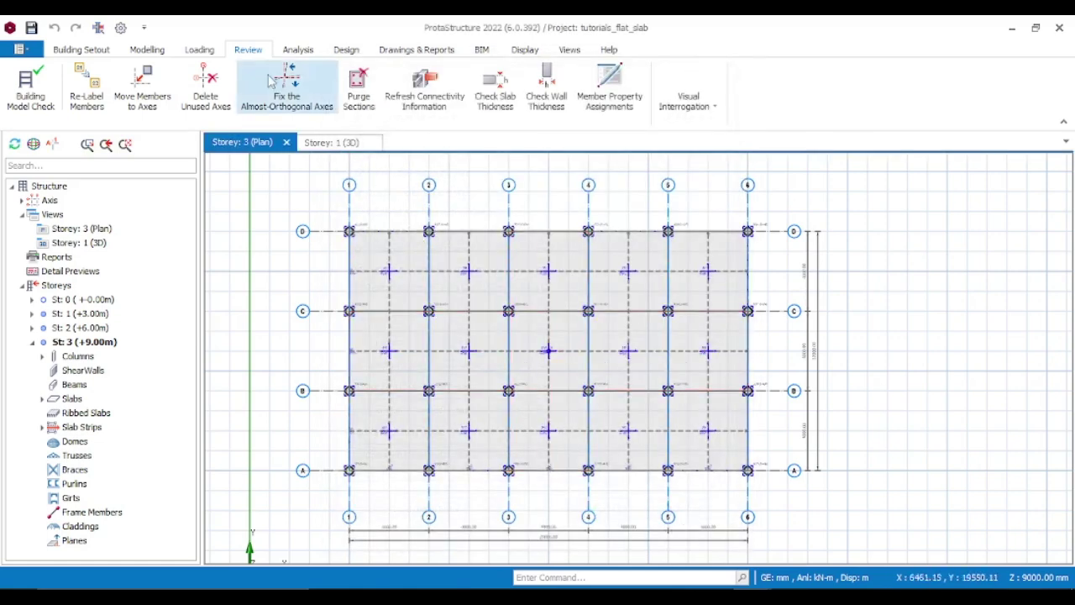
Step: Select all storeys for the finite element floor analysis and set the slab stiffness factor to 0.25
{"action": "left_click", "coordinate": [298, 51]}
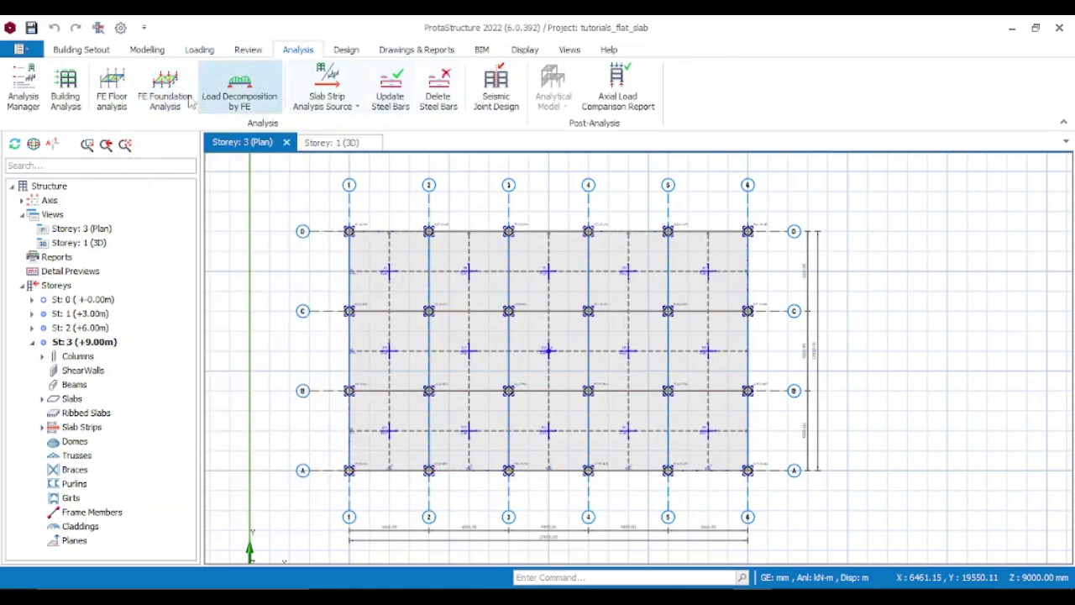
{"action": "left_click", "coordinate": [117, 99]}
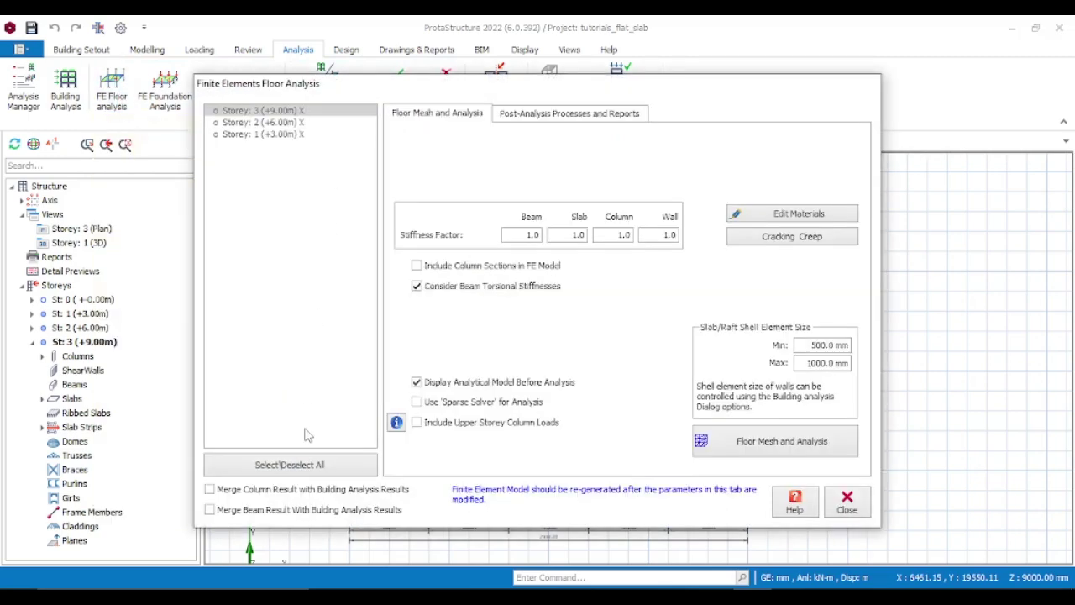
{"action": "left_click", "coordinate": [315, 466]}
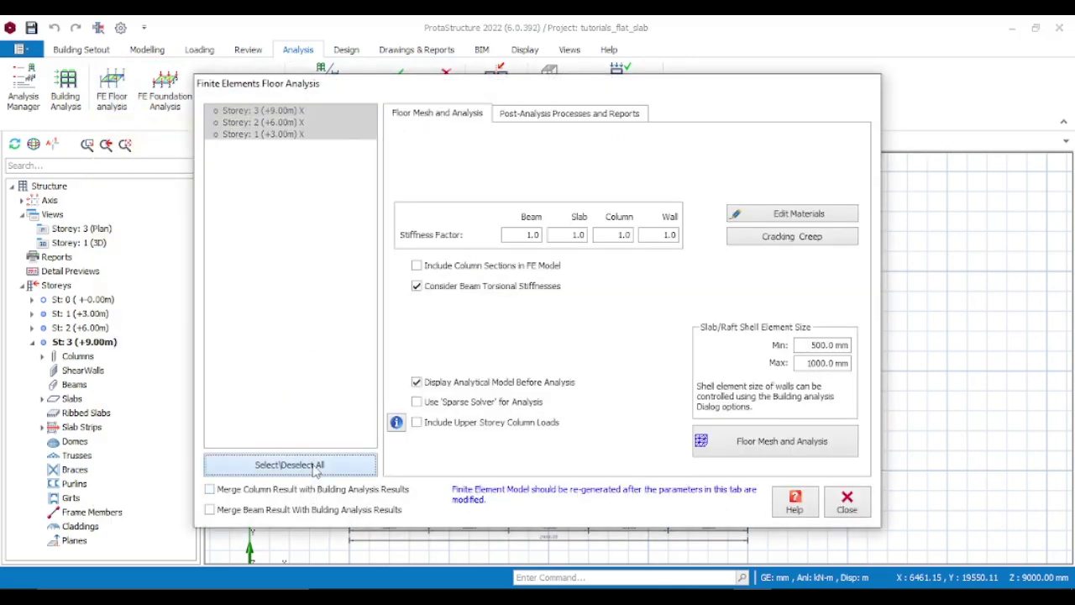
{"action": "left_click", "coordinate": [781, 445]}
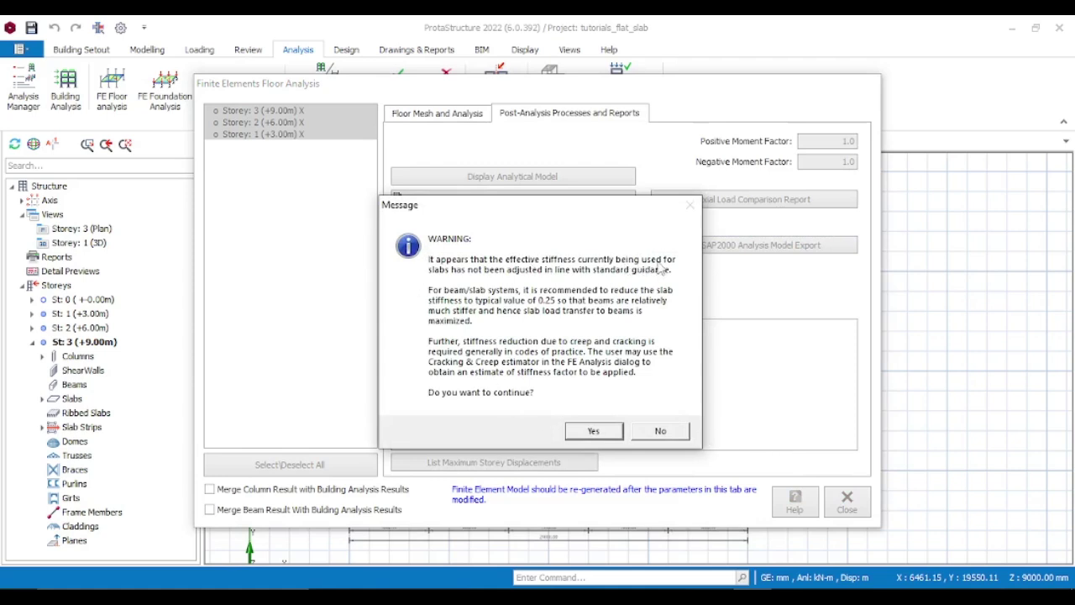
{"action": "left_click", "coordinate": [677, 437]}
{"action": "left_click", "coordinate": [430, 117]}
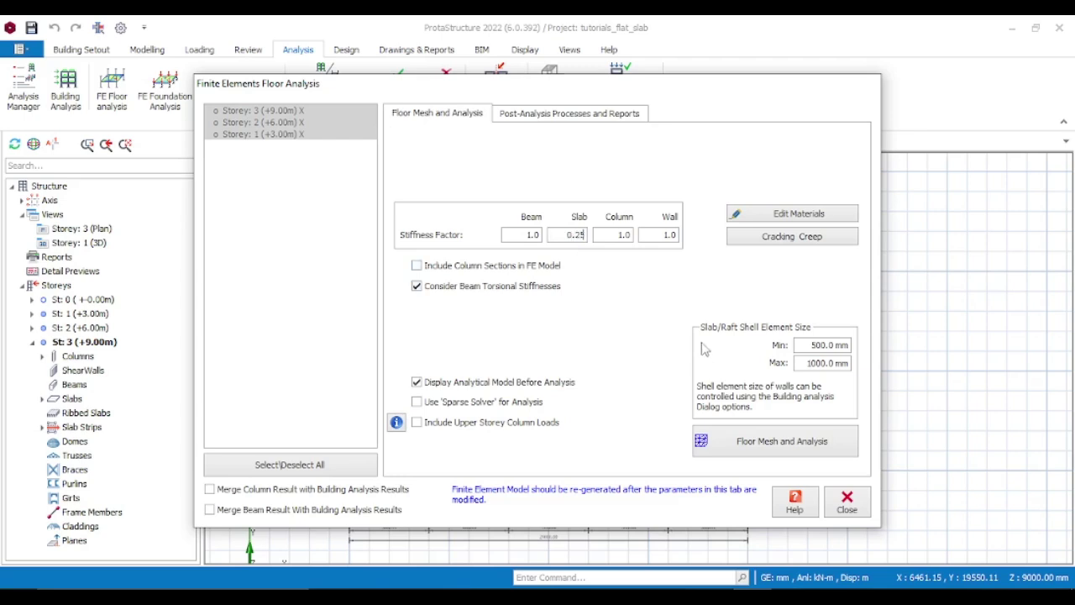
Step: Run the floor mesh and analysis, accepting the FE floor models of storeys 3, 2 and 1
{"action": "left_click", "coordinate": [842, 450]}
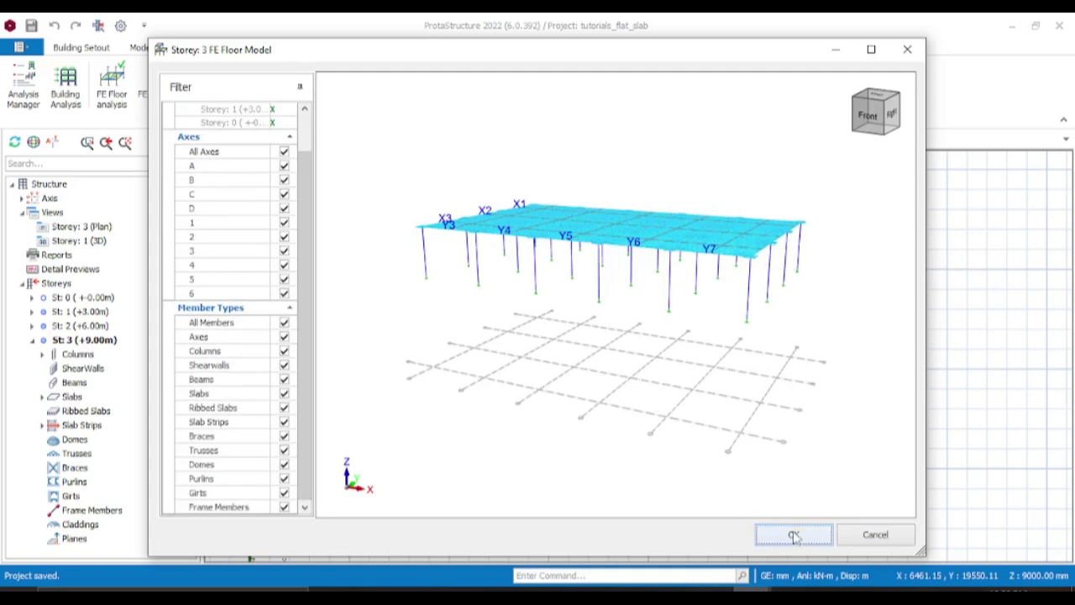
{"action": "left_click", "coordinate": [794, 534]}
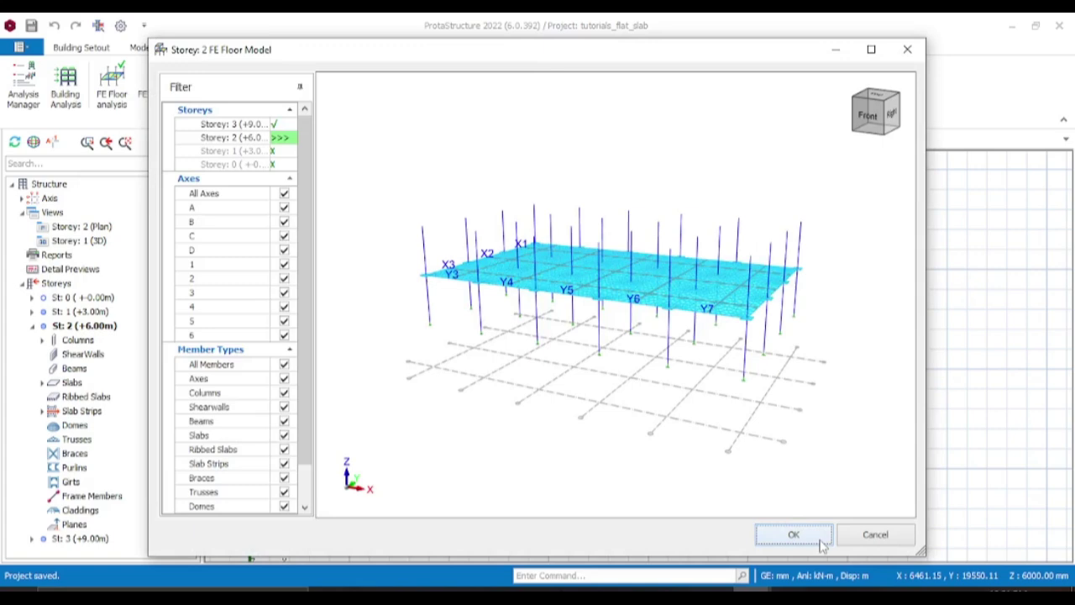
{"action": "left_click", "coordinate": [818, 542]}
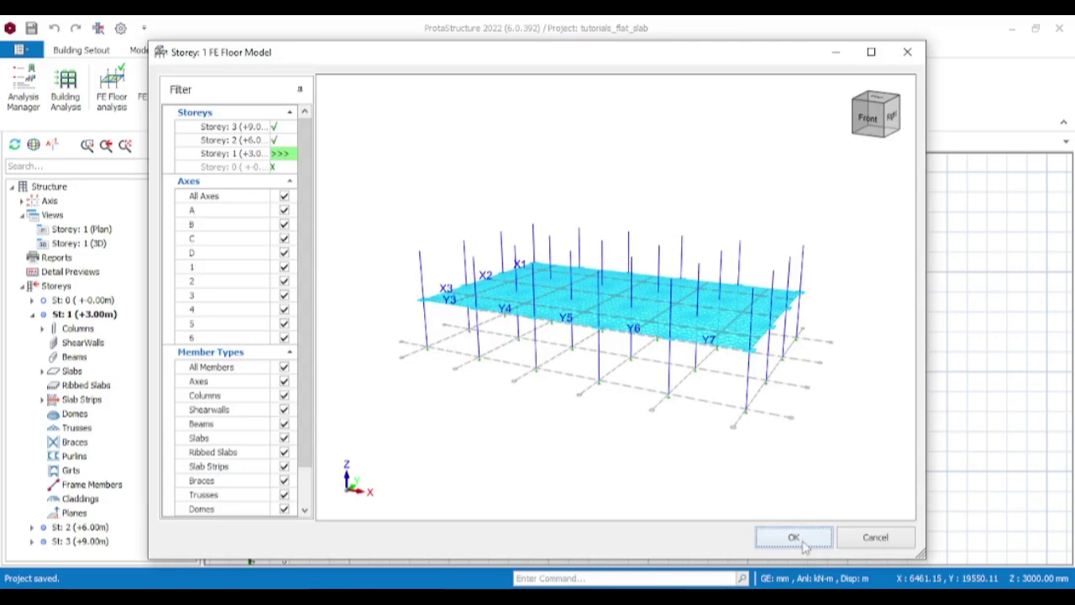
{"action": "left_click", "coordinate": [804, 545]}
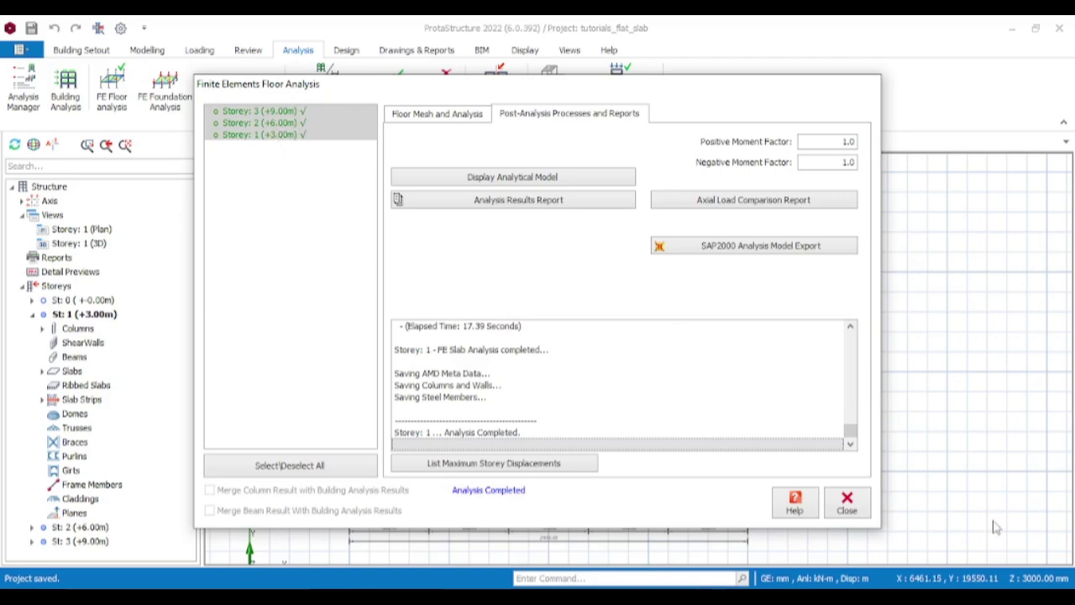
Step: Close the floor analysis and set the default concrete to C20/25 in the building analysis materials, applied to all members of this material class
{"action": "left_click", "coordinate": [846, 504]}
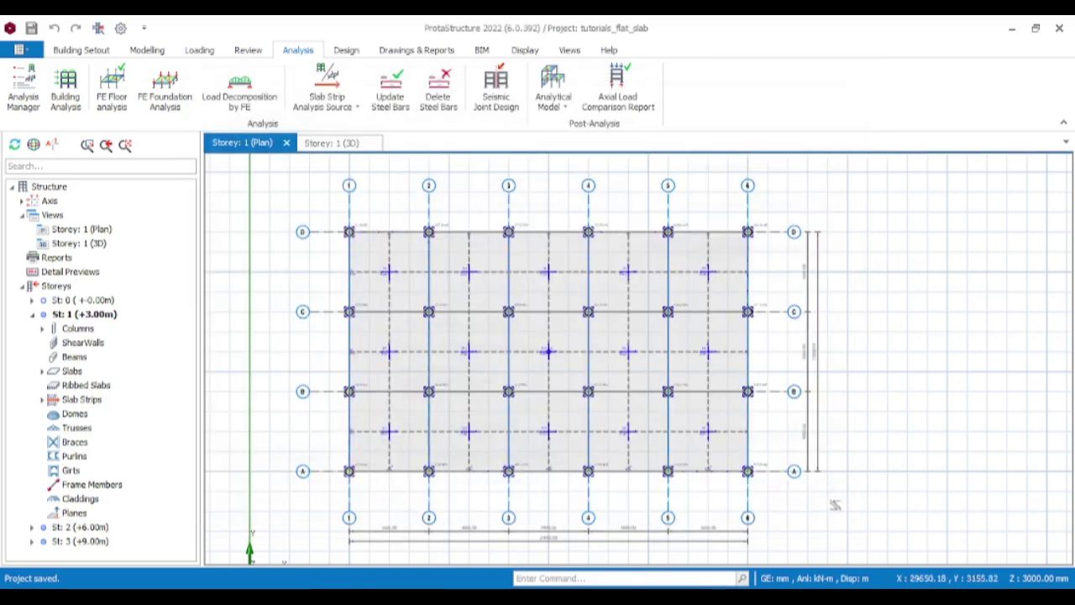
{"action": "left_click", "coordinate": [65, 96]}
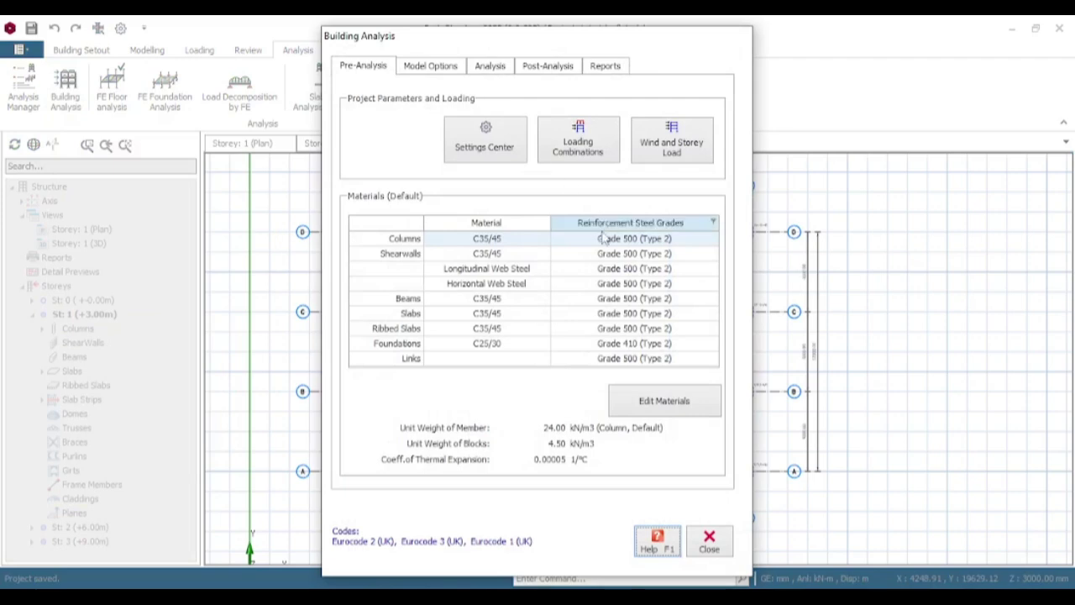
{"action": "left_click", "coordinate": [688, 405]}
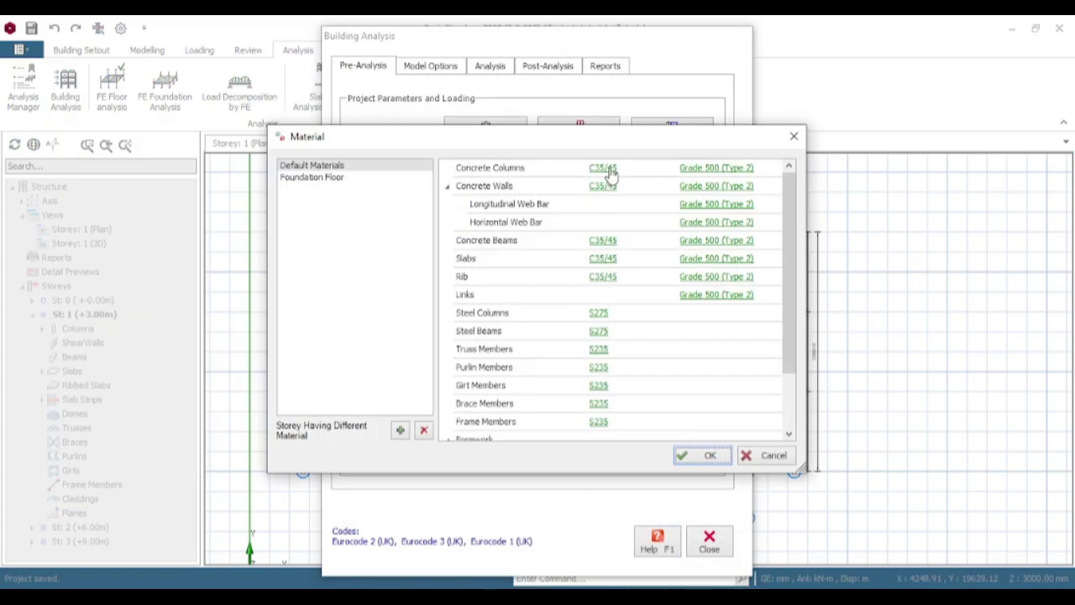
{"action": "left_click", "coordinate": [604, 168]}
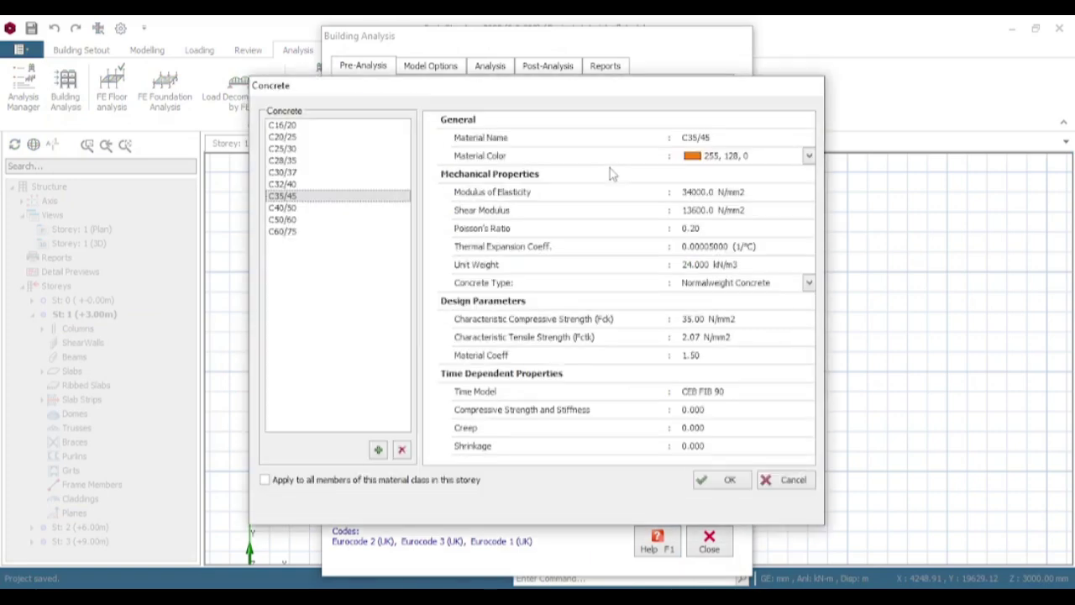
{"action": "left_click", "coordinate": [299, 139]}
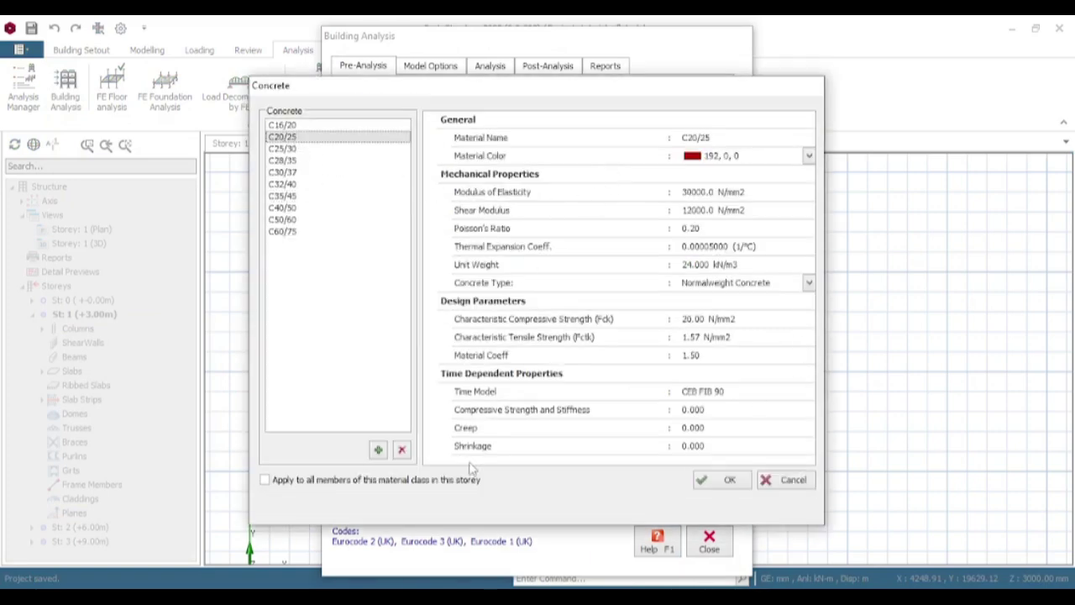
{"action": "left_click", "coordinate": [309, 483]}
{"action": "left_click", "coordinate": [724, 481]}
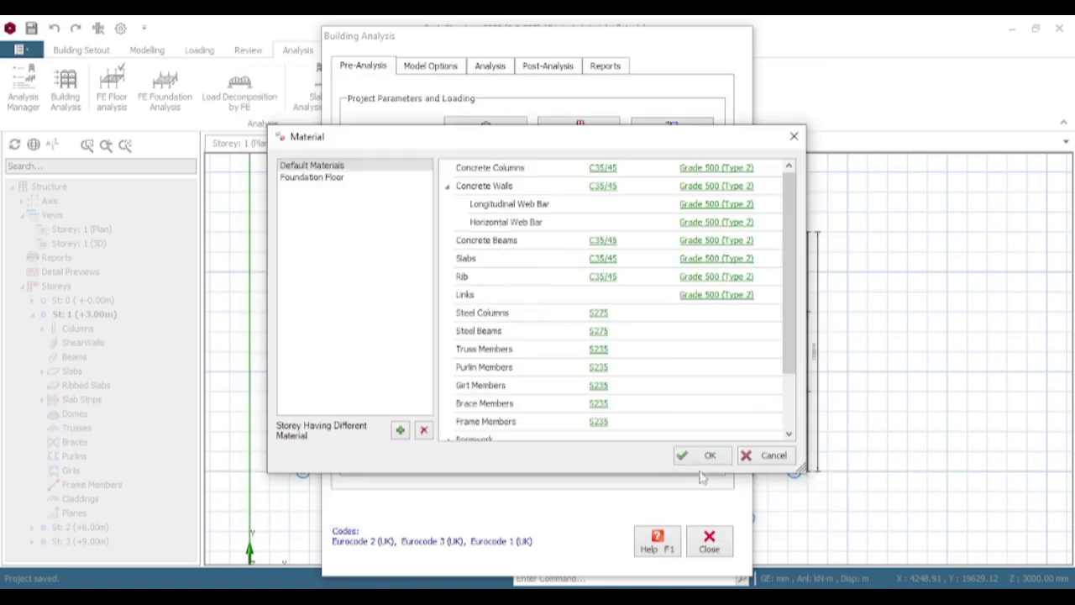
Step: Choose Grade 410 (Type 2) as the column reinforcement steel and apply it to all members of this material class
{"action": "left_click", "coordinate": [712, 170]}
{"action": "left_click", "coordinate": [332, 139]}
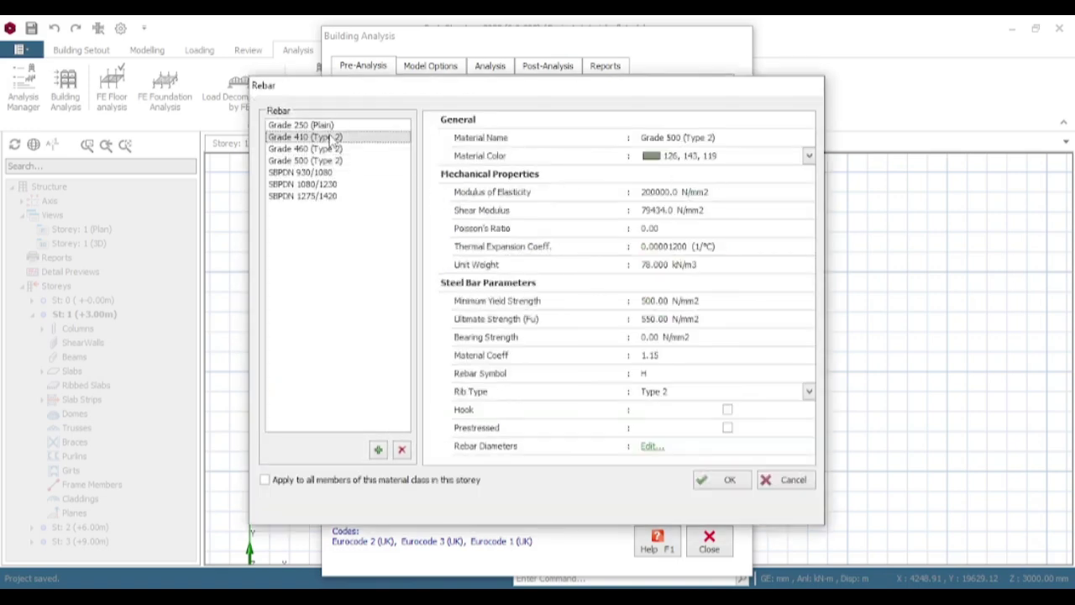
{"action": "left_click", "coordinate": [388, 480]}
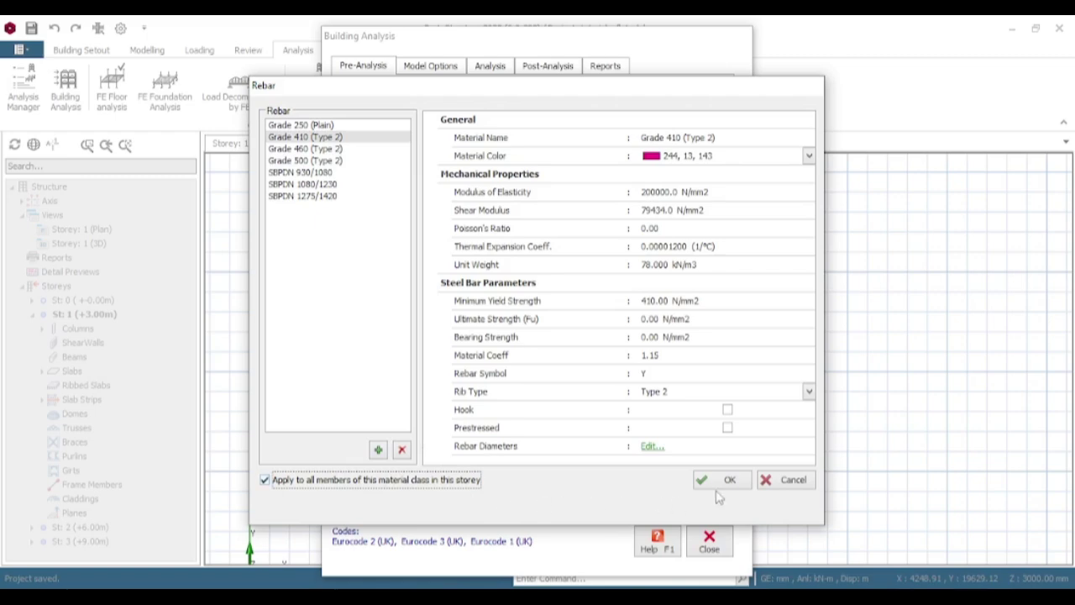
Step: Exclude the 8 mm and 10 mm bars from slab use in the Grade 410 (Type 2) rebar diameter table
{"action": "left_click", "coordinate": [652, 447]}
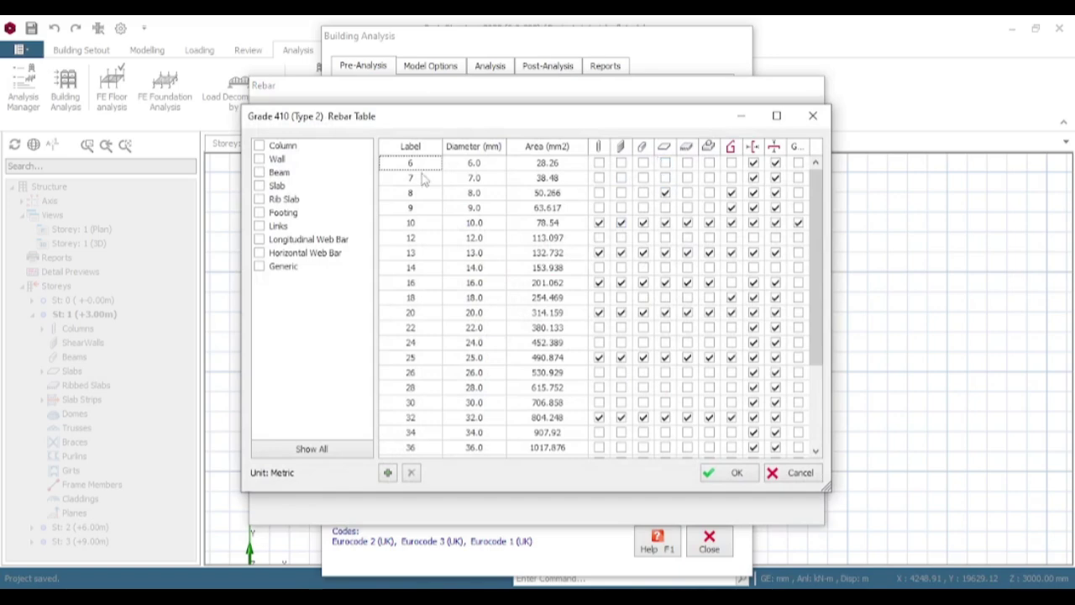
{"action": "left_click", "coordinate": [260, 186]}
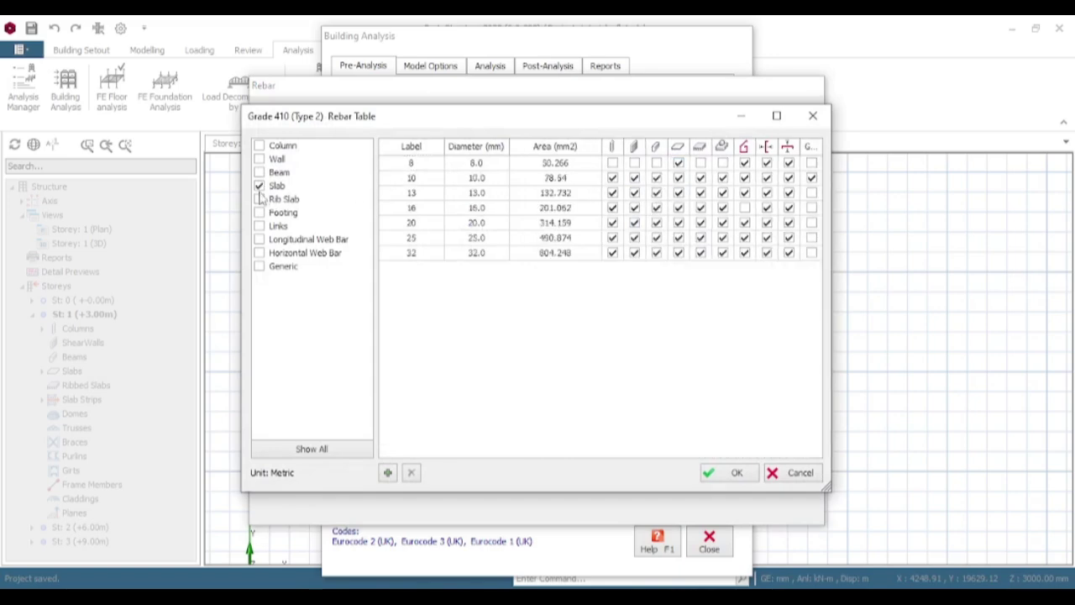
{"action": "left_click", "coordinate": [259, 186]}
{"action": "left_click", "coordinate": [259, 186]}
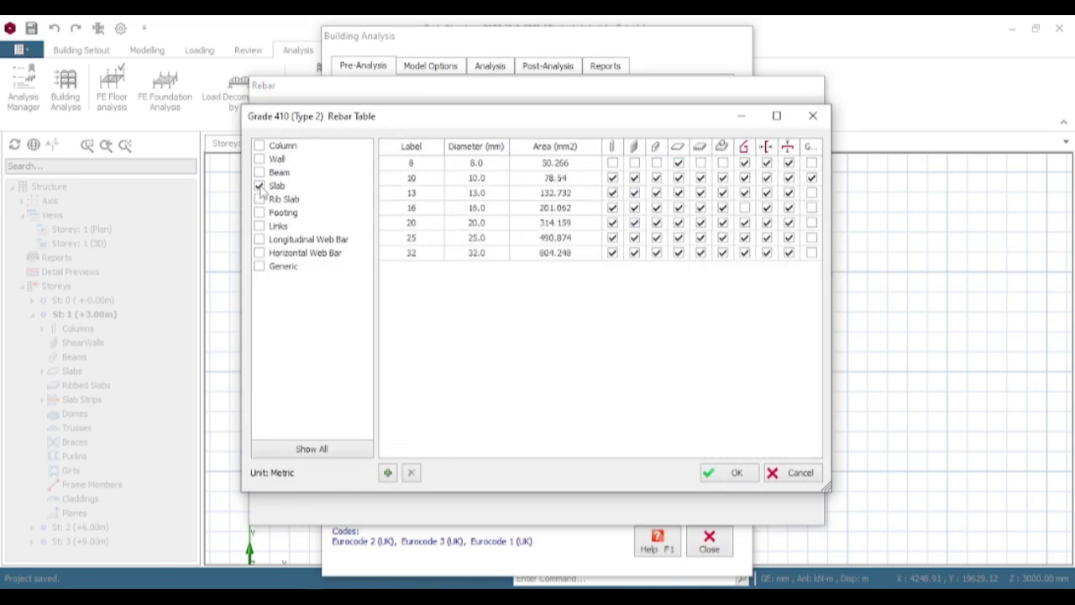
{"action": "left_click", "coordinate": [680, 167]}
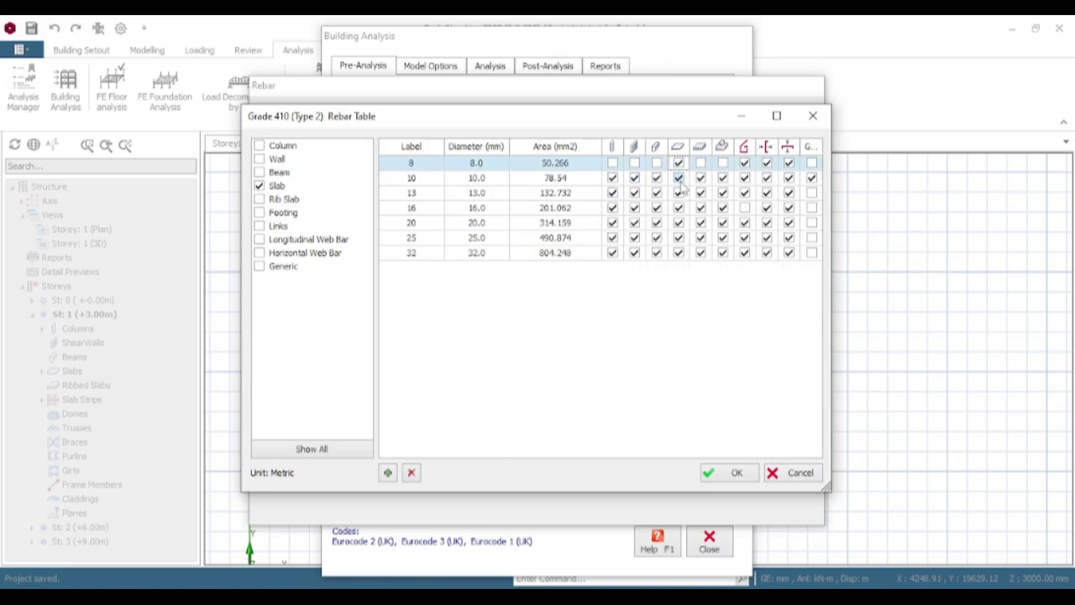
{"action": "left_click", "coordinate": [682, 185]}
{"action": "left_click", "coordinate": [680, 164]}
{"action": "left_click", "coordinate": [260, 187]}
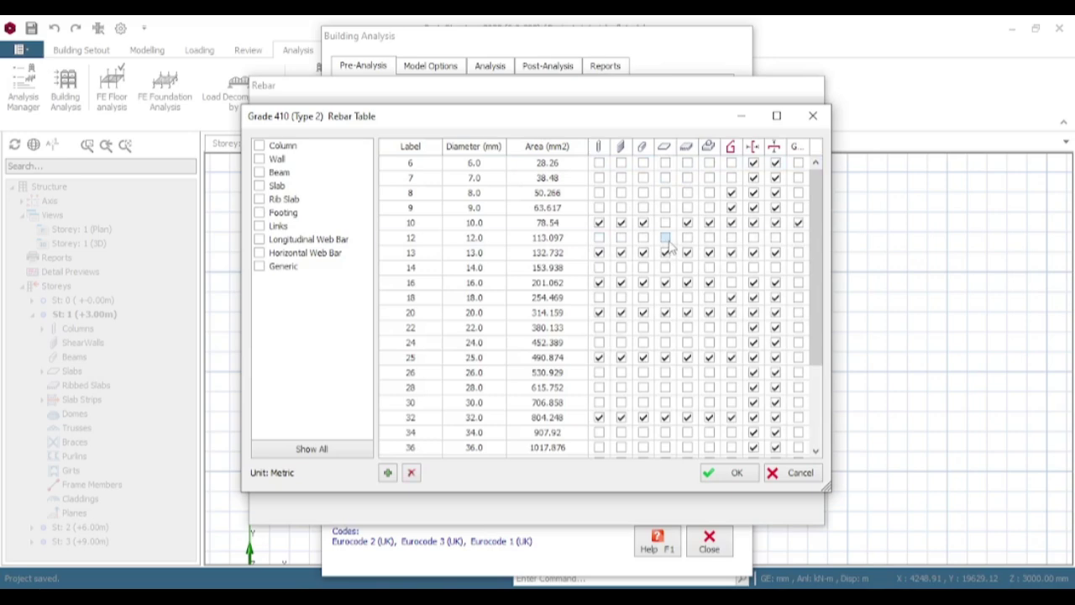
Step: Enable 12 mm slab bars, keep 16 mm, and exclude the 13, 20, 25 and 32 mm diameters from slab use
{"action": "left_click", "coordinate": [664, 237]}
{"action": "left_click", "coordinate": [665, 253]}
{"action": "left_click", "coordinate": [664, 283]}
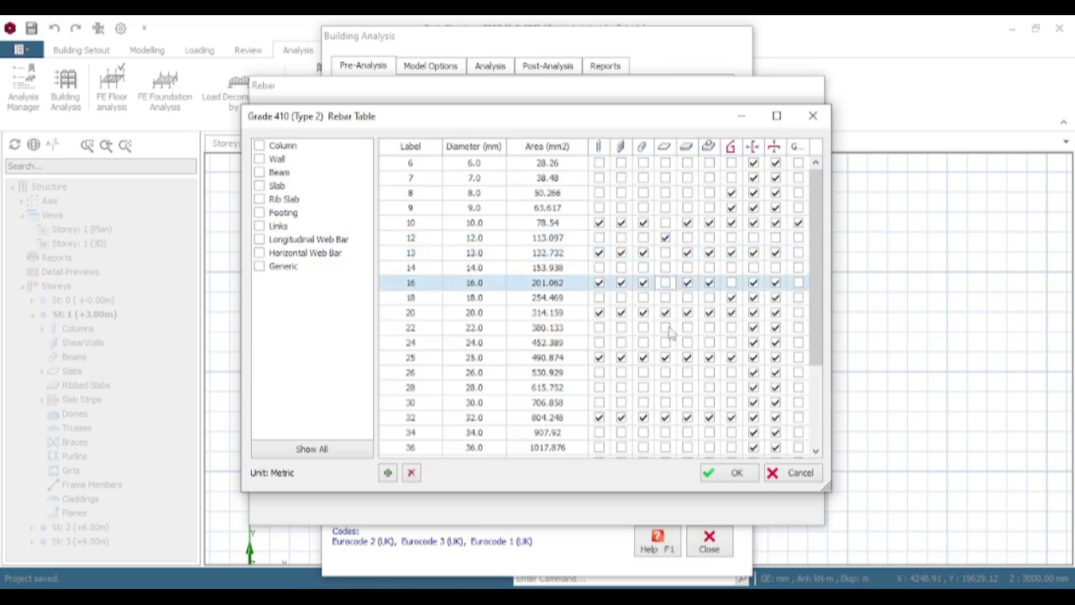
{"action": "left_click", "coordinate": [664, 313]}
{"action": "left_click", "coordinate": [665, 357]}
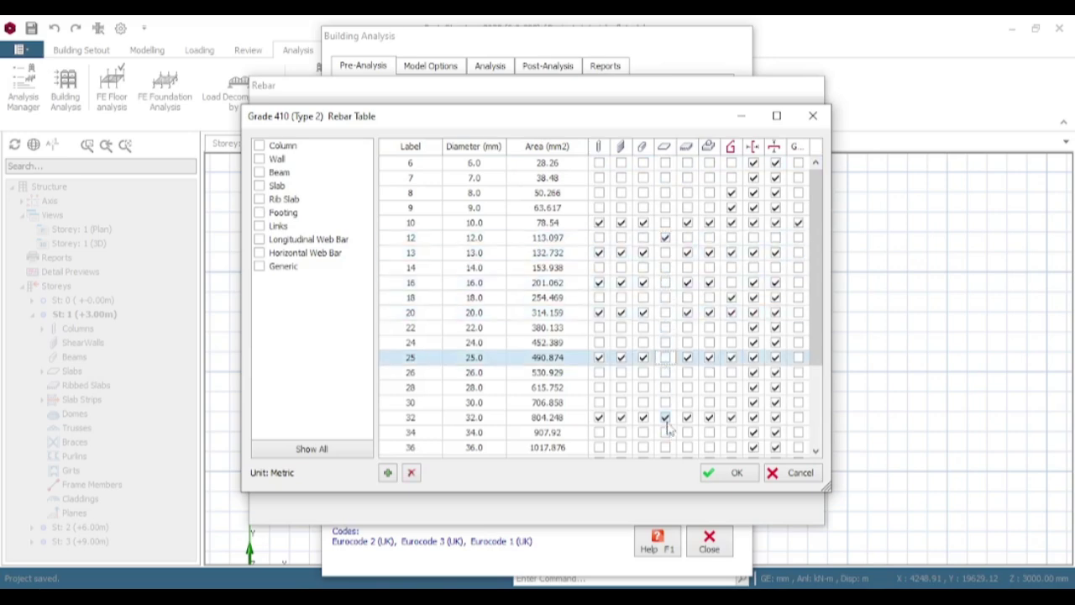
{"action": "left_click", "coordinate": [665, 418]}
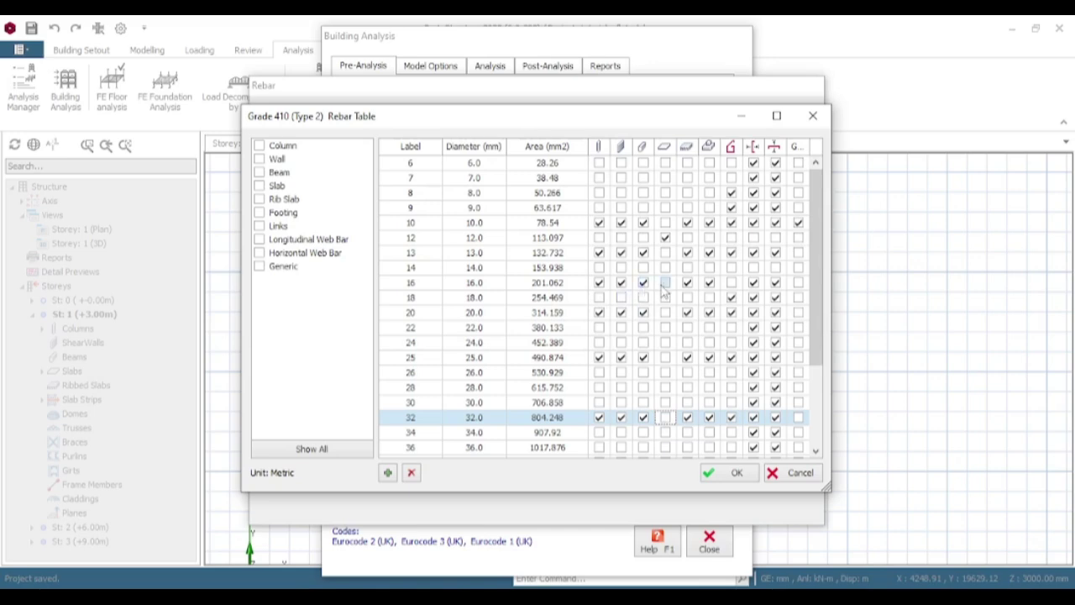
{"action": "left_click", "coordinate": [664, 283]}
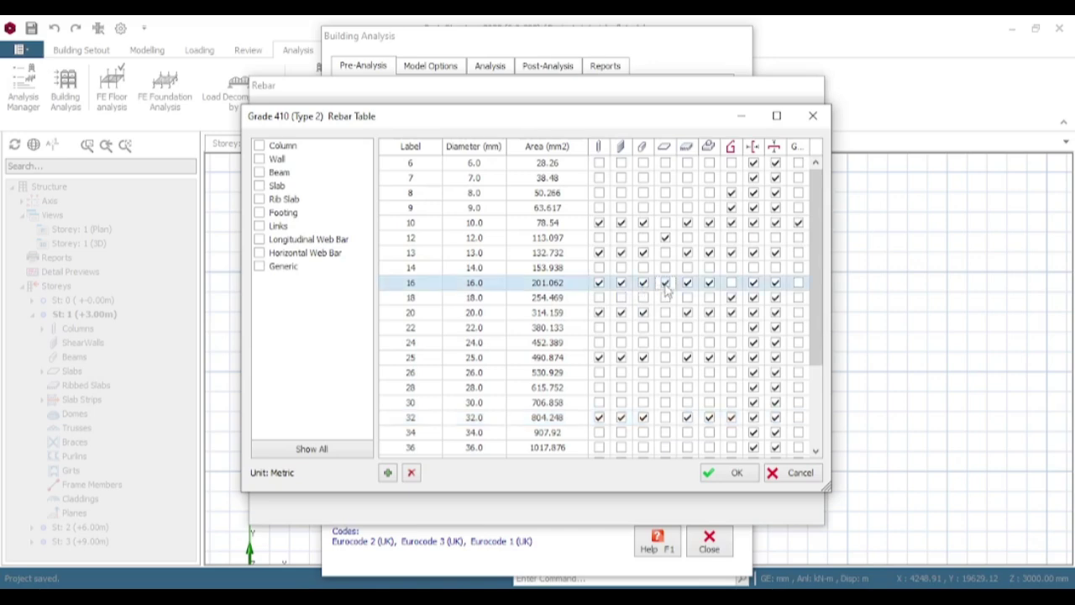
Step: Exclude the 10, 13, 20, 25 and 32 mm bars from column use and accept the rebar table and material changes
{"action": "left_click", "coordinate": [599, 222]}
{"action": "left_click", "coordinate": [599, 253]}
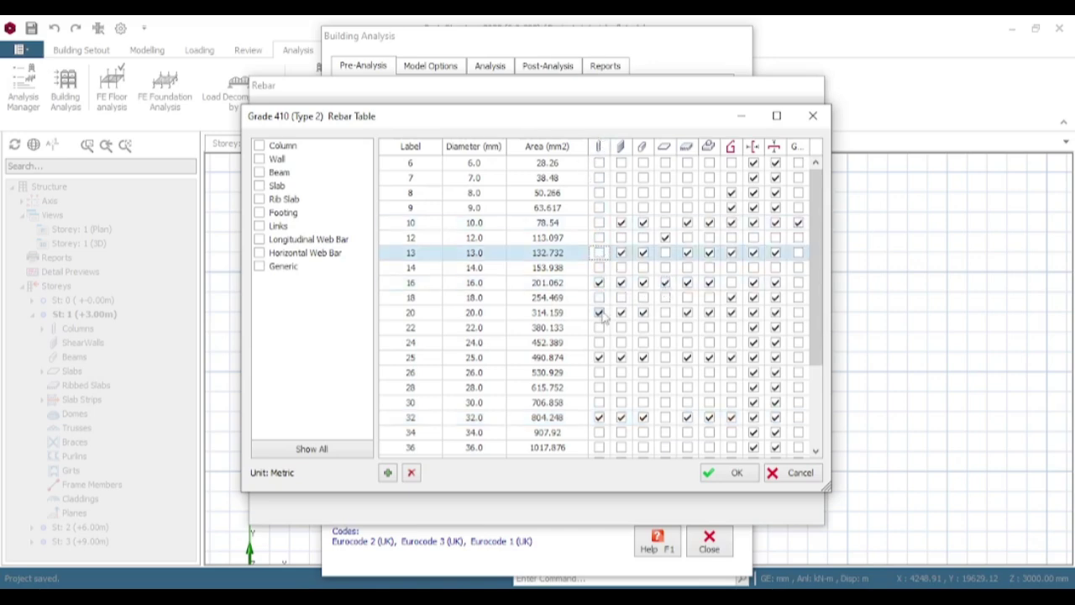
{"action": "left_click", "coordinate": [599, 313]}
{"action": "left_click", "coordinate": [599, 358]}
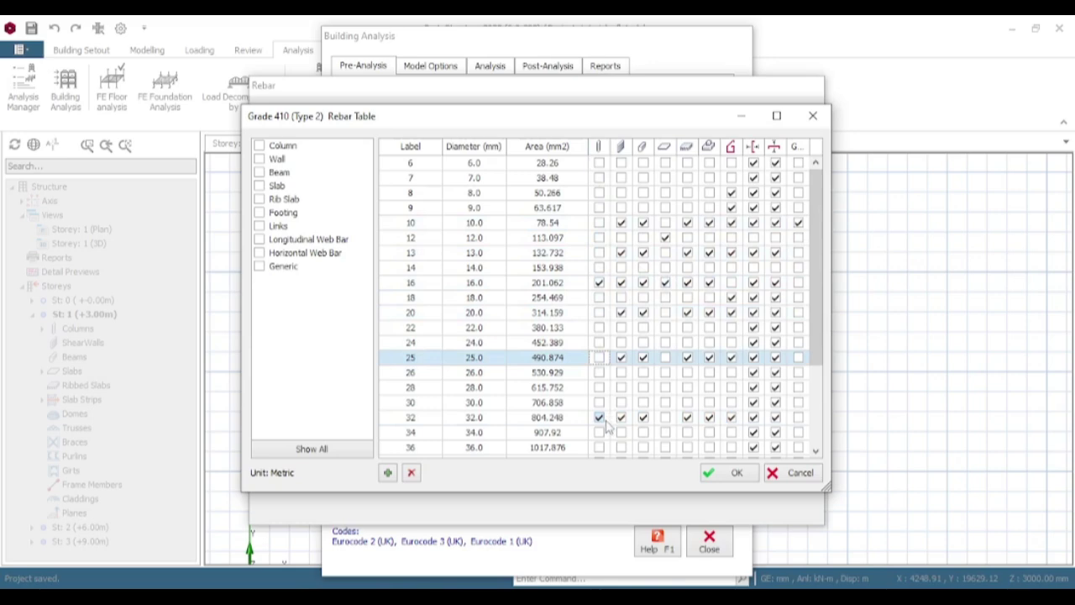
{"action": "left_click", "coordinate": [603, 418]}
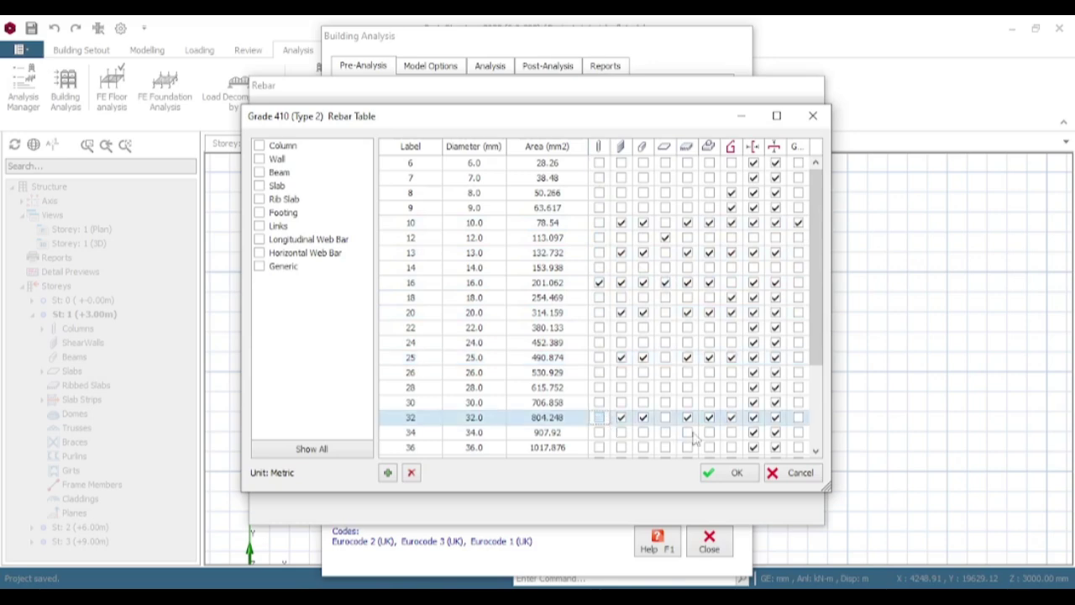
{"action": "left_click", "coordinate": [727, 477]}
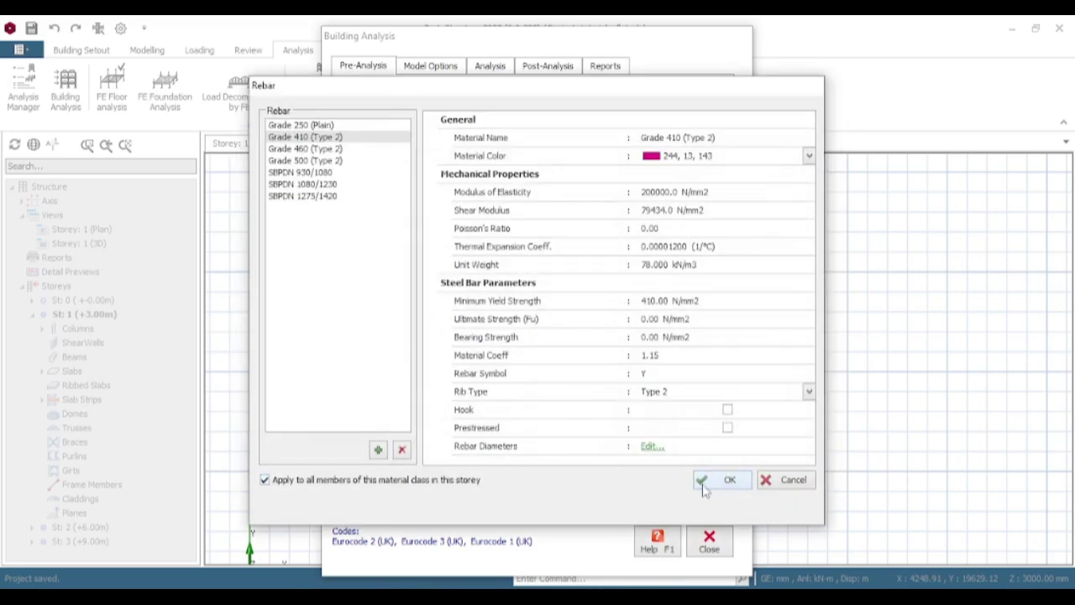
{"action": "left_click", "coordinate": [716, 479]}
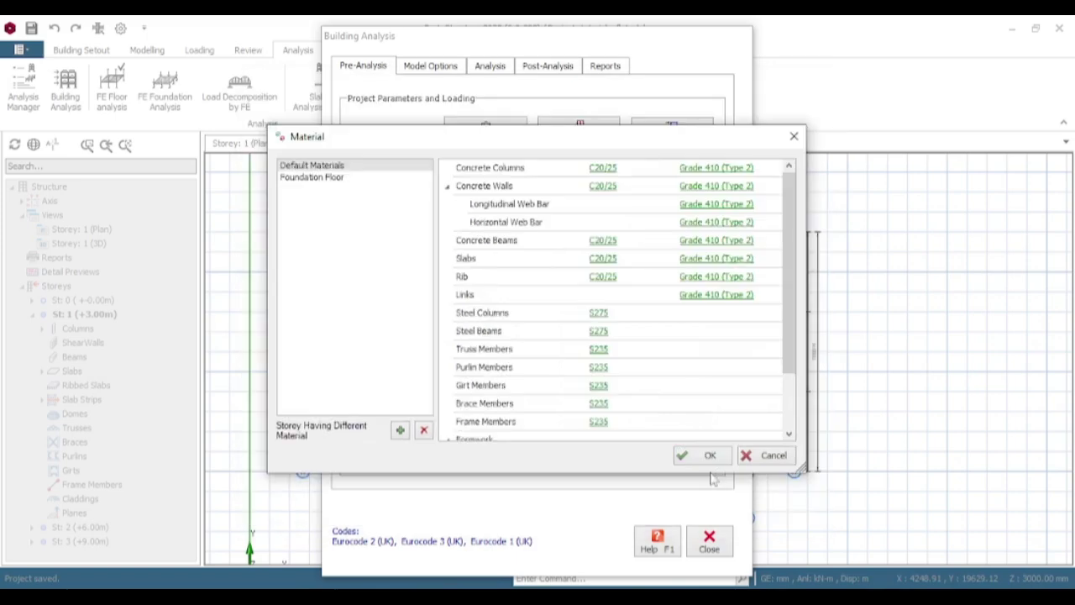
{"action": "left_click", "coordinate": [710, 455]}
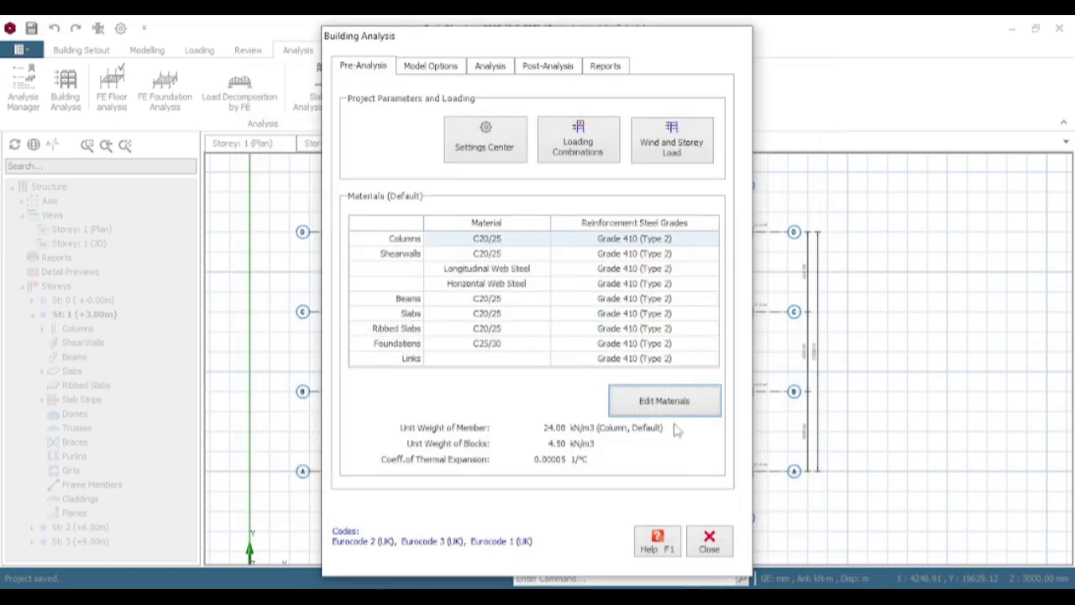
Step: Review the slab model options for the building analysis and try including the slabs in the building model
{"action": "left_click", "coordinate": [433, 67]}
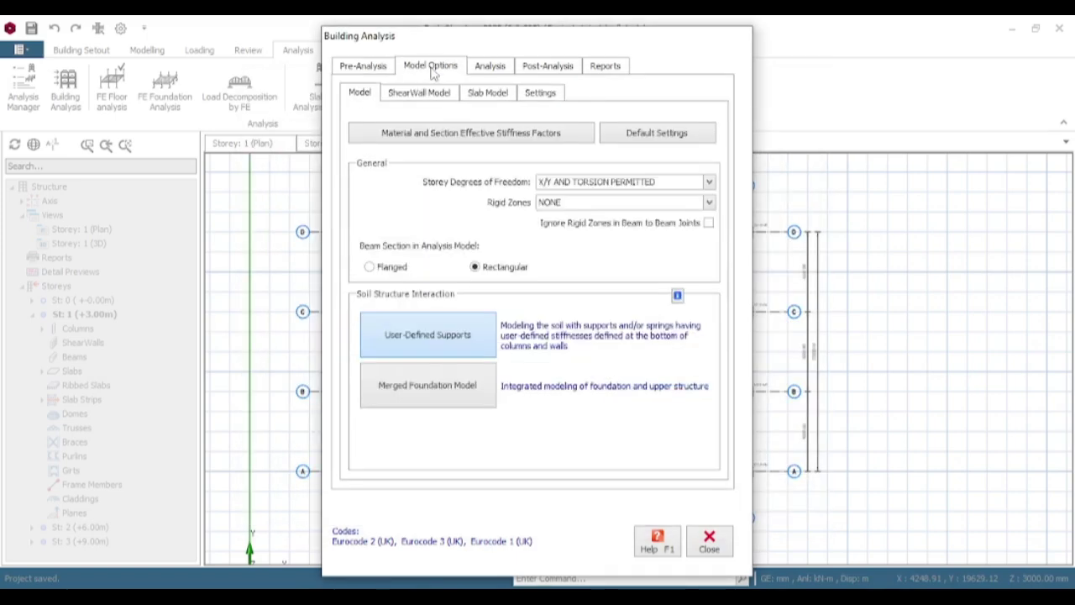
{"action": "left_click", "coordinate": [498, 94]}
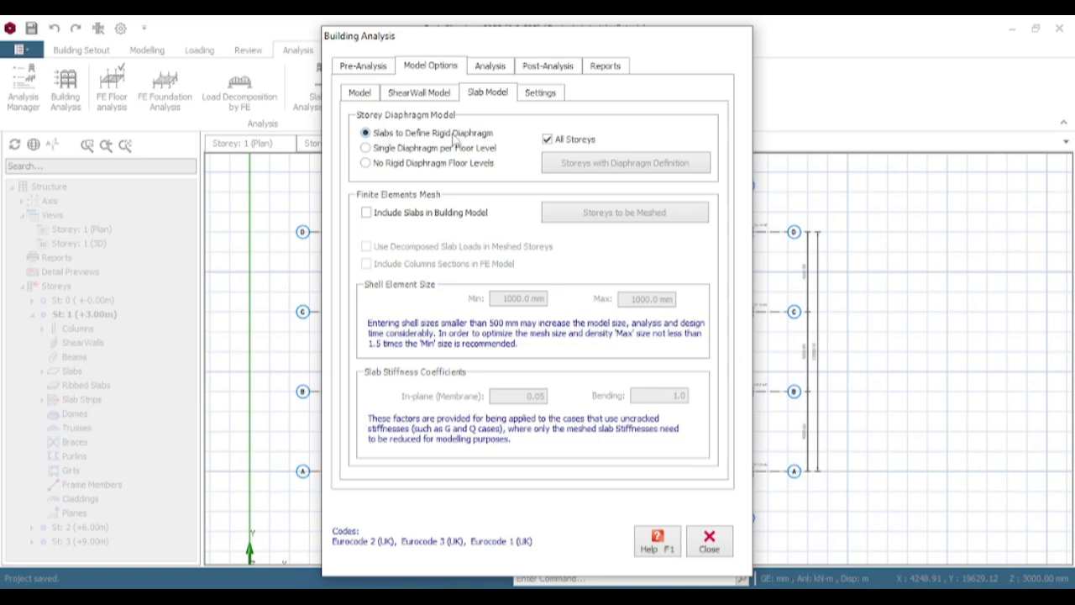
{"action": "left_click", "coordinate": [366, 212]}
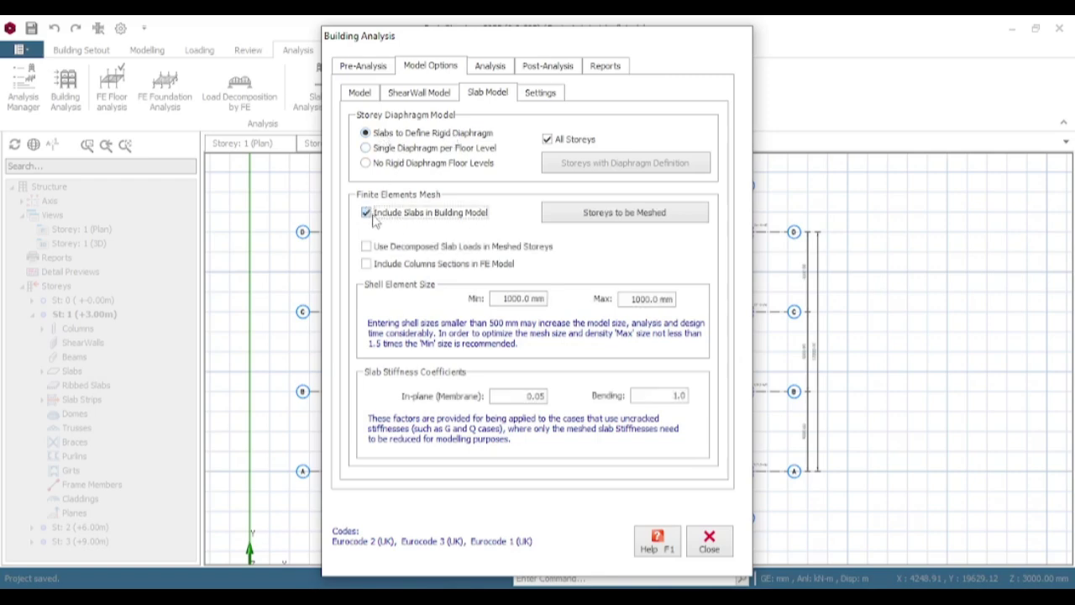
{"action": "left_click", "coordinate": [367, 213]}
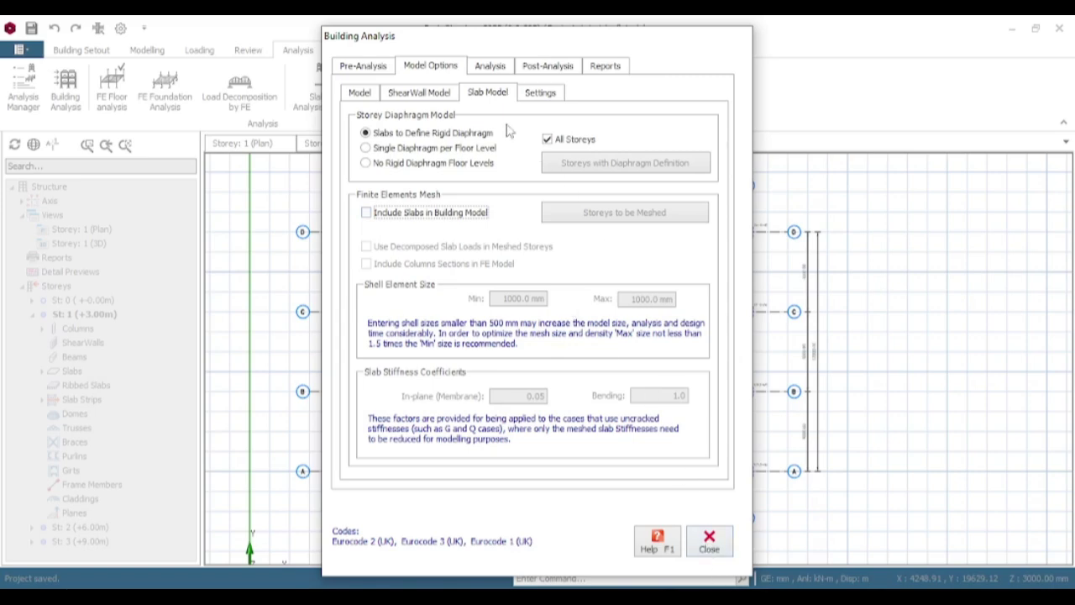
{"action": "left_click", "coordinate": [489, 67]}
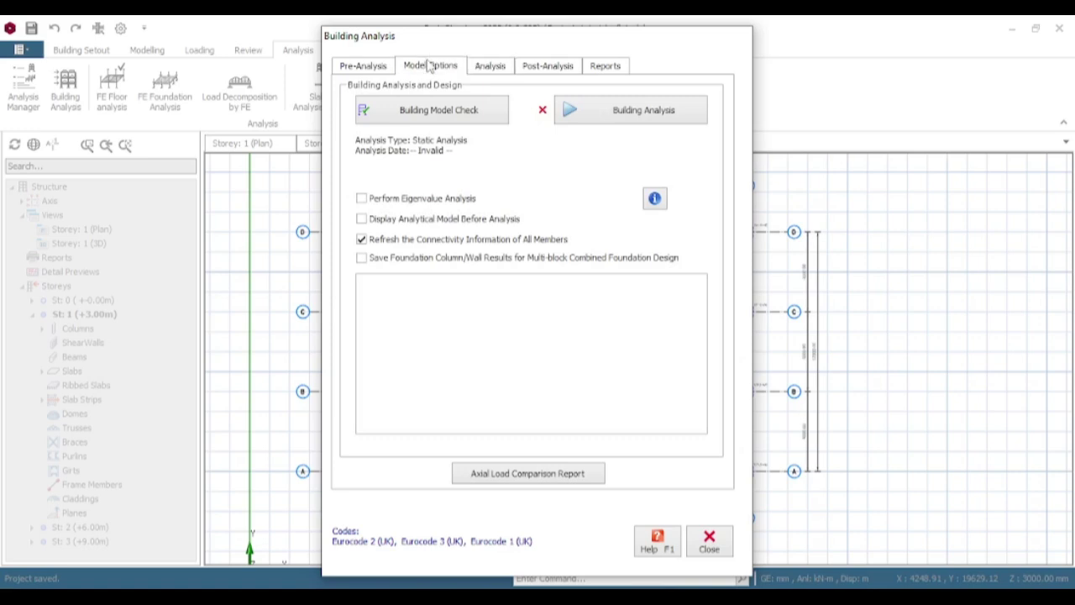
{"action": "left_click", "coordinate": [430, 65]}
{"action": "left_click", "coordinate": [486, 94]}
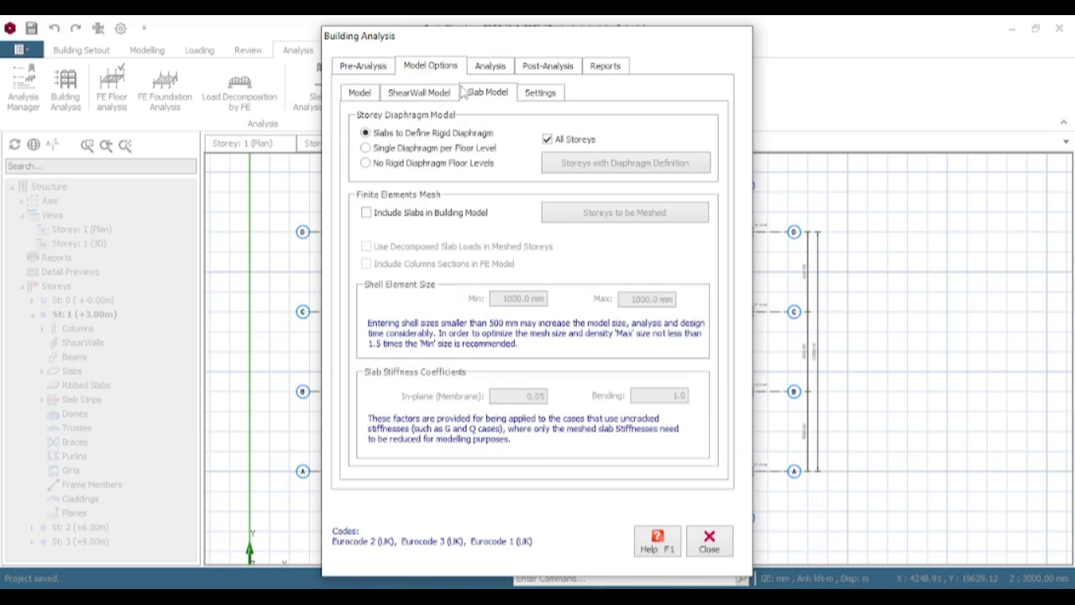
Step: Run the building analysis with column/wall reinforcement design and bar re-selection enabled, acknowledging the axial load and storey drift messages
{"action": "left_click", "coordinate": [490, 67]}
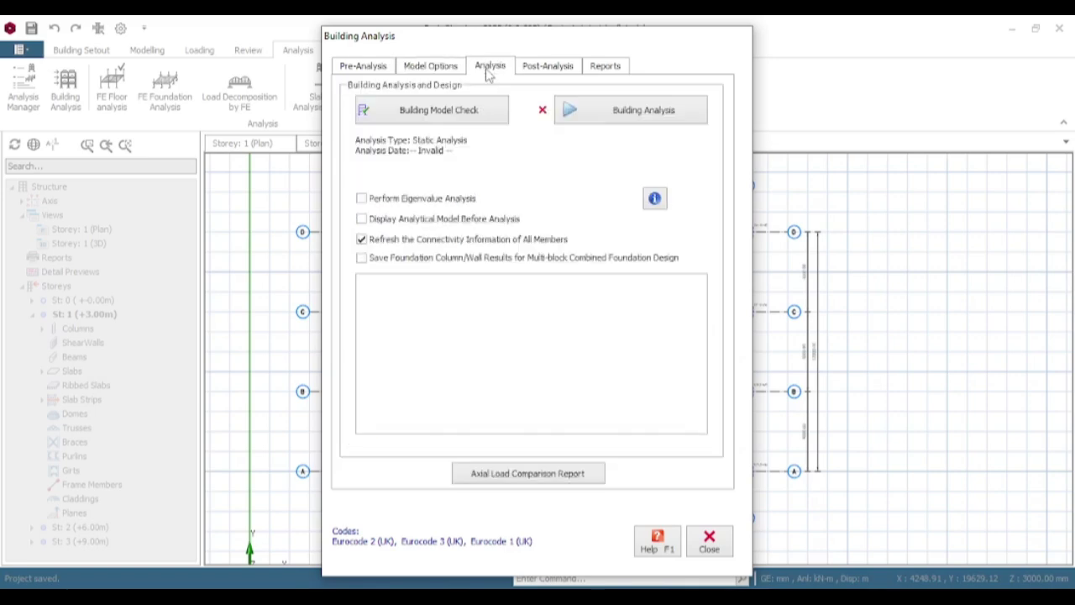
{"action": "left_click", "coordinate": [589, 115]}
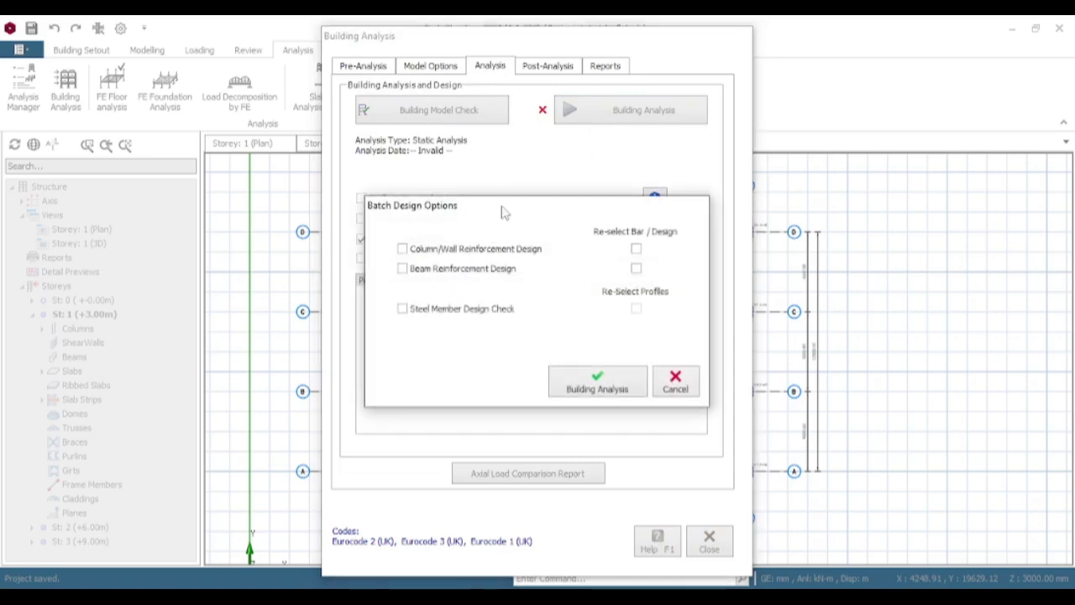
{"action": "left_click", "coordinate": [456, 249]}
{"action": "left_click", "coordinate": [635, 249]}
{"action": "left_click", "coordinate": [601, 388]}
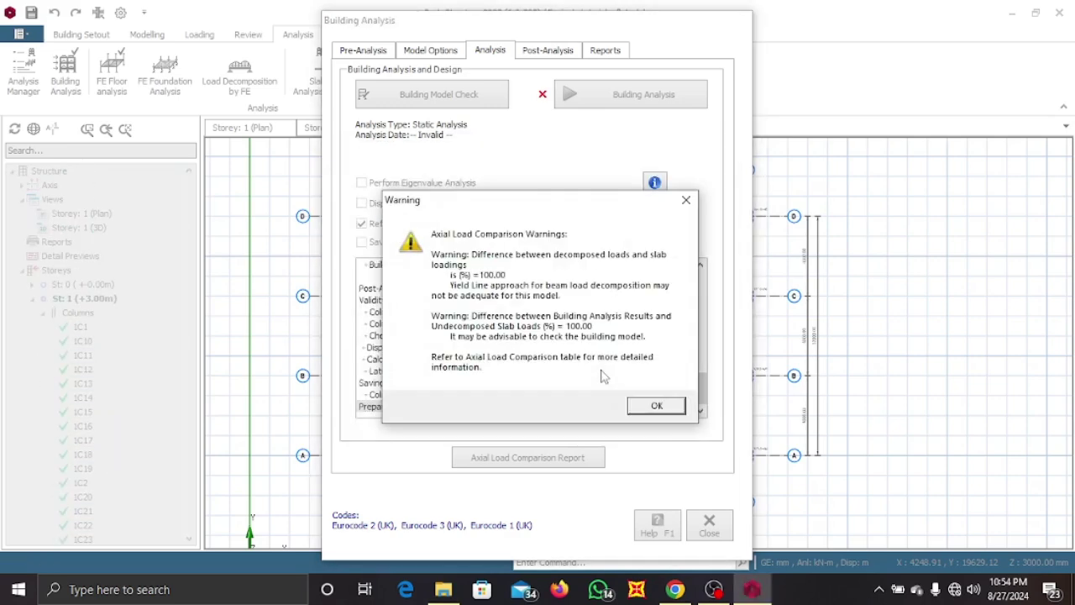
{"action": "left_click", "coordinate": [682, 407]}
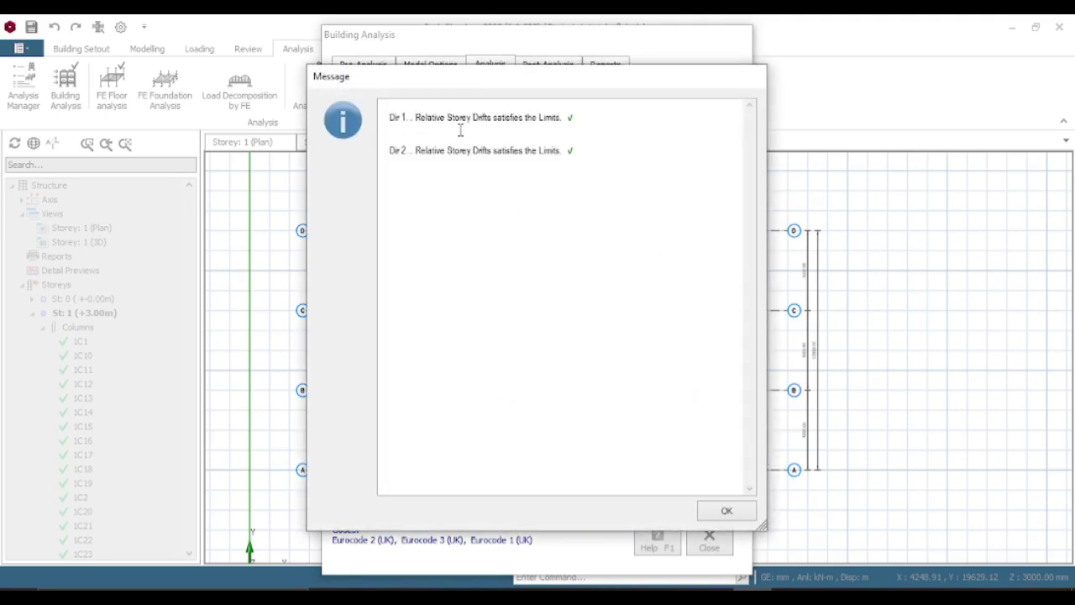
{"action": "left_click", "coordinate": [744, 514]}
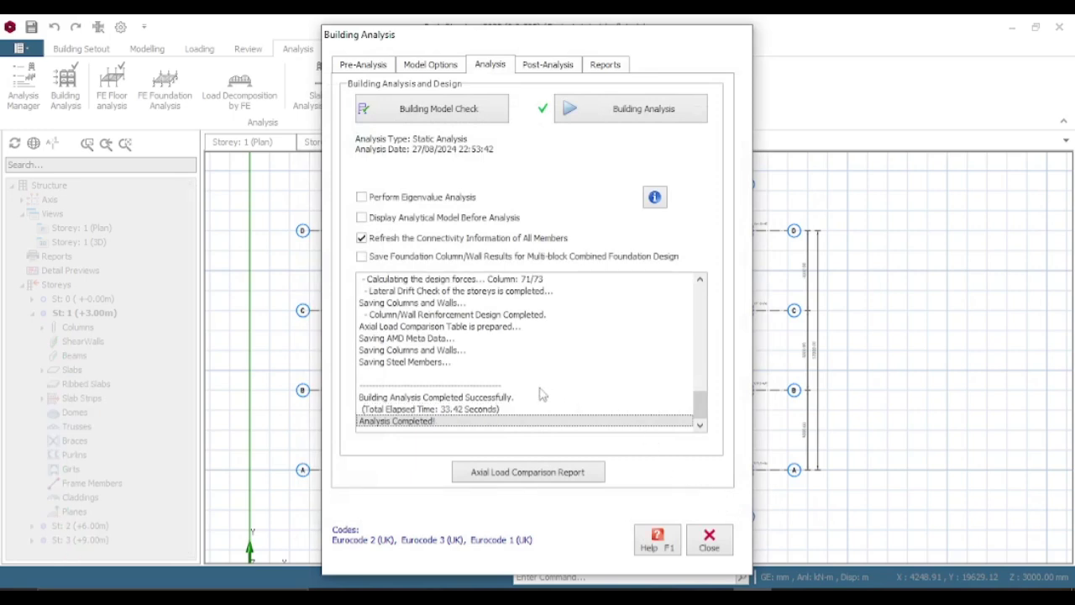
Step: Review the column reinforcement design results for utilization, steel bars and links, and leave the building analysis
{"action": "left_click", "coordinate": [546, 65]}
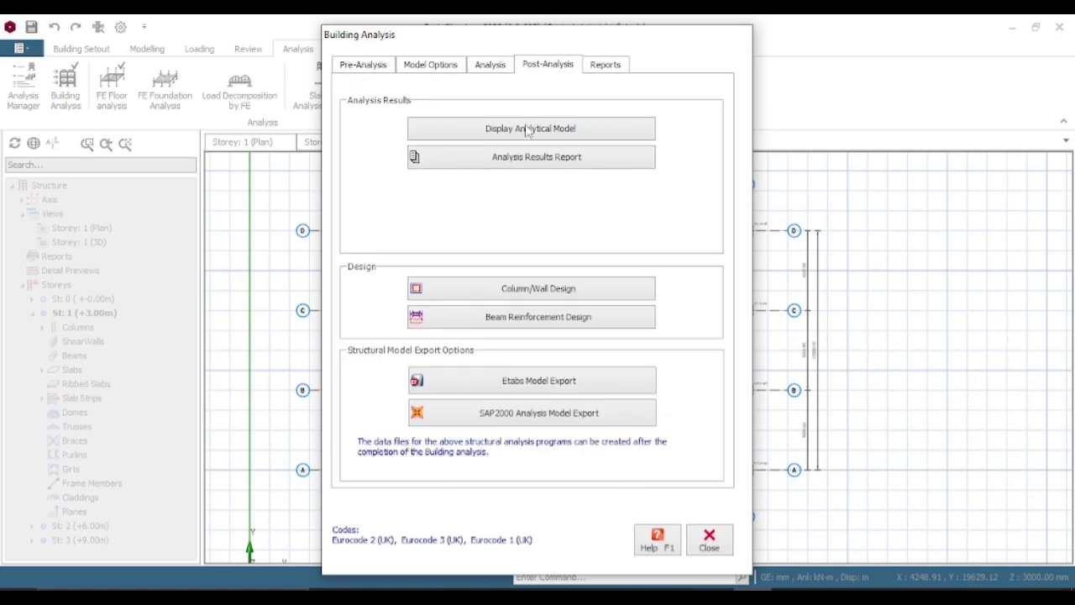
{"action": "left_click", "coordinate": [563, 291]}
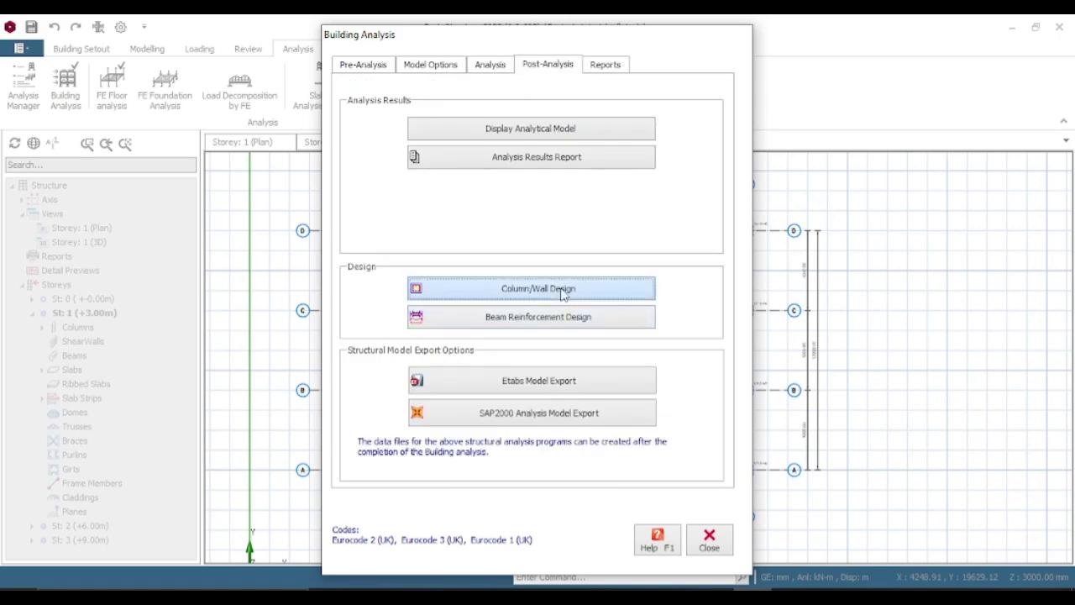
{"action": "scroll", "coordinate": [311, 332], "scroll_direction": "down", "scroll_amount": 2}
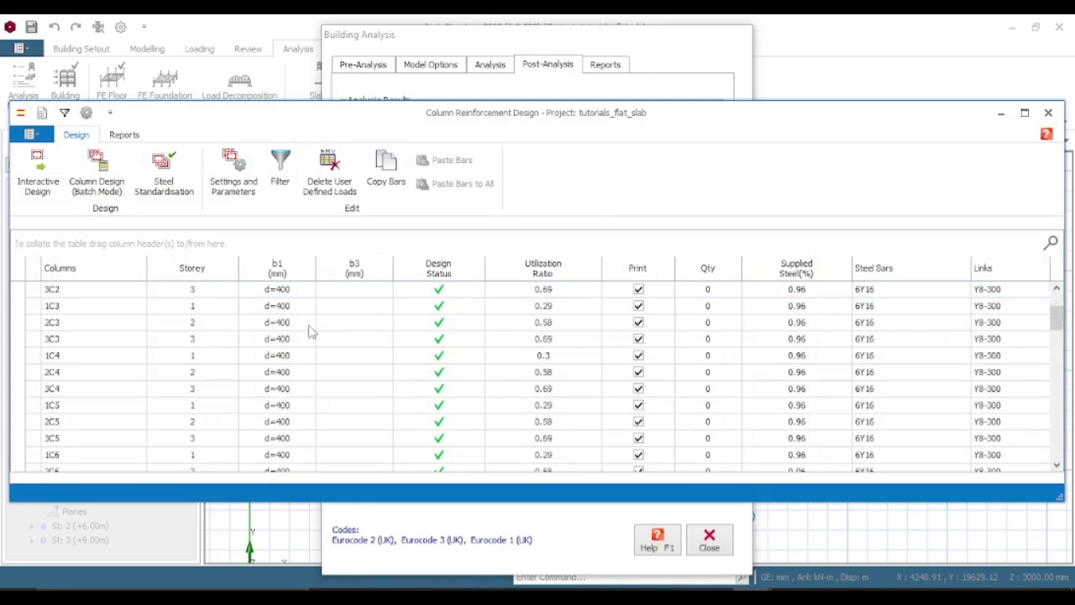
{"action": "scroll", "coordinate": [336, 362], "scroll_direction": "down", "scroll_amount": 9}
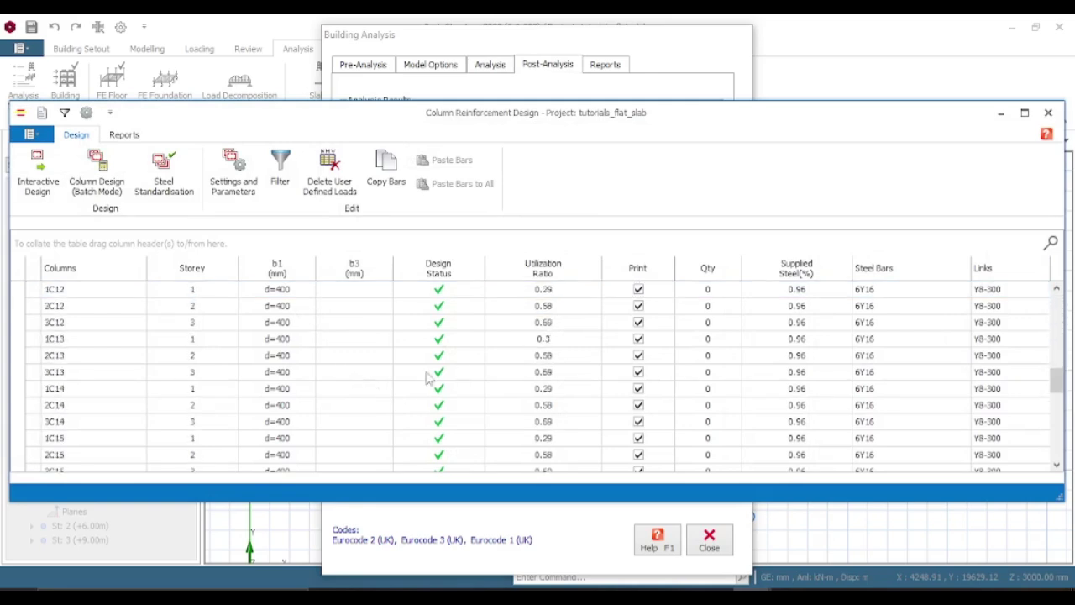
{"action": "scroll", "coordinate": [428, 378], "scroll_direction": "down", "scroll_amount": 8}
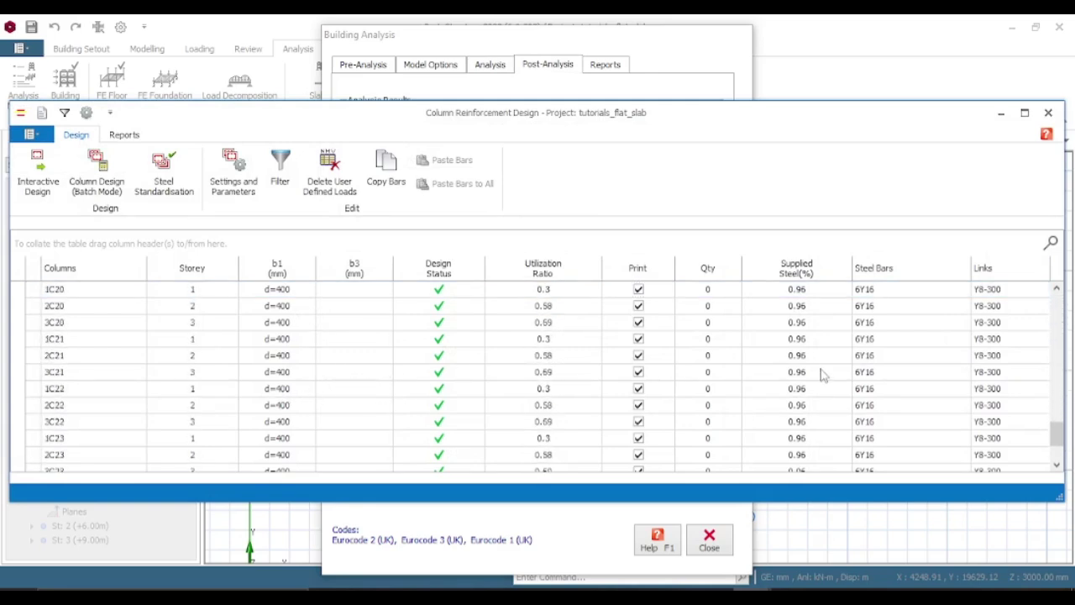
{"action": "scroll", "coordinate": [895, 444], "scroll_direction": "down", "scroll_amount": 2}
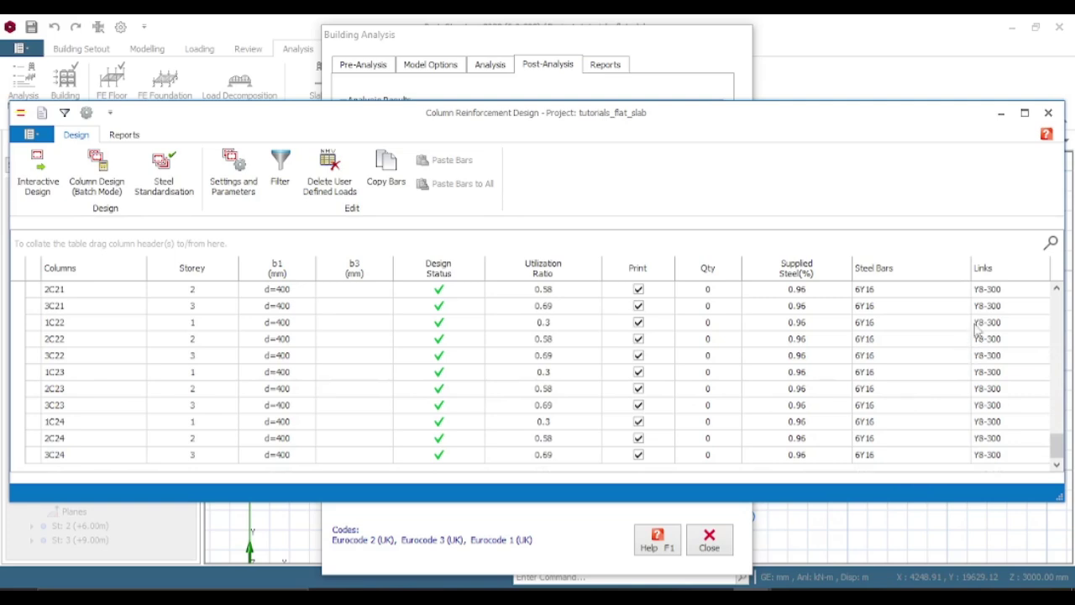
{"action": "left_click", "coordinate": [1025, 113]}
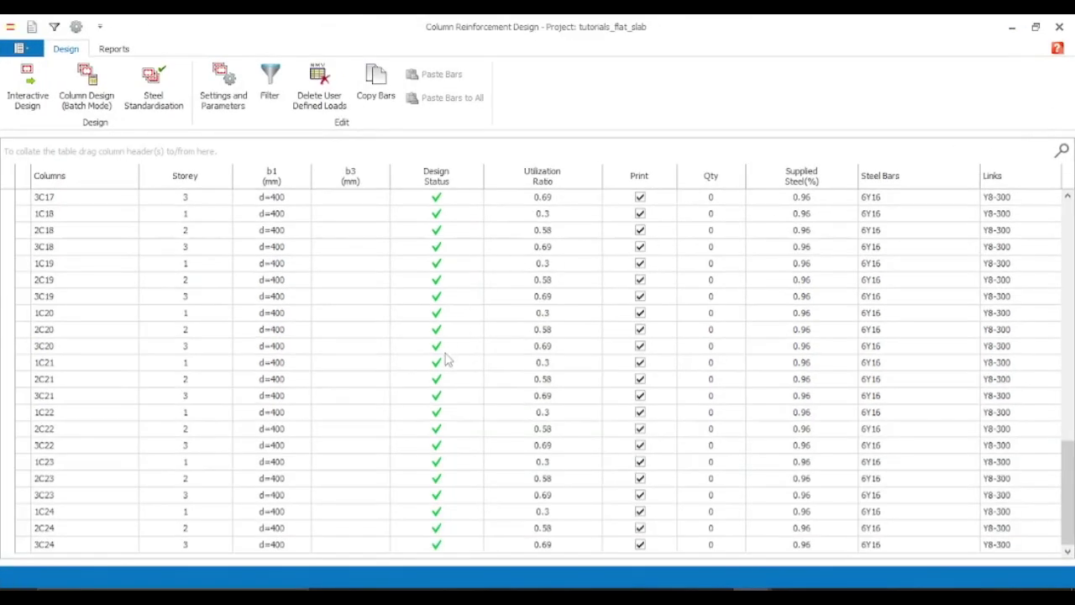
{"action": "left_click", "coordinate": [1059, 26]}
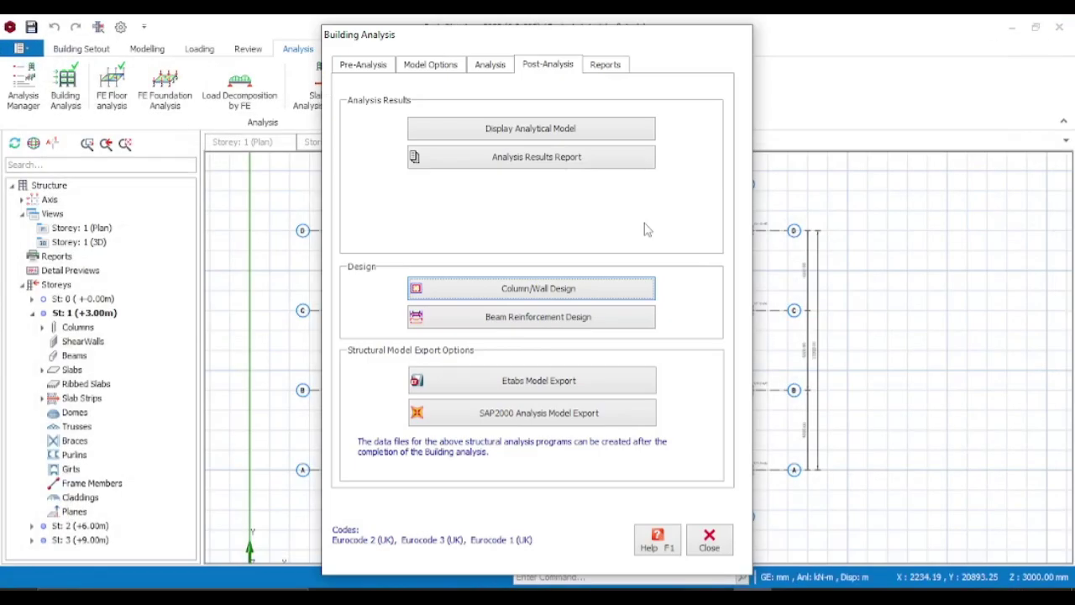
{"action": "left_click", "coordinate": [709, 540]}
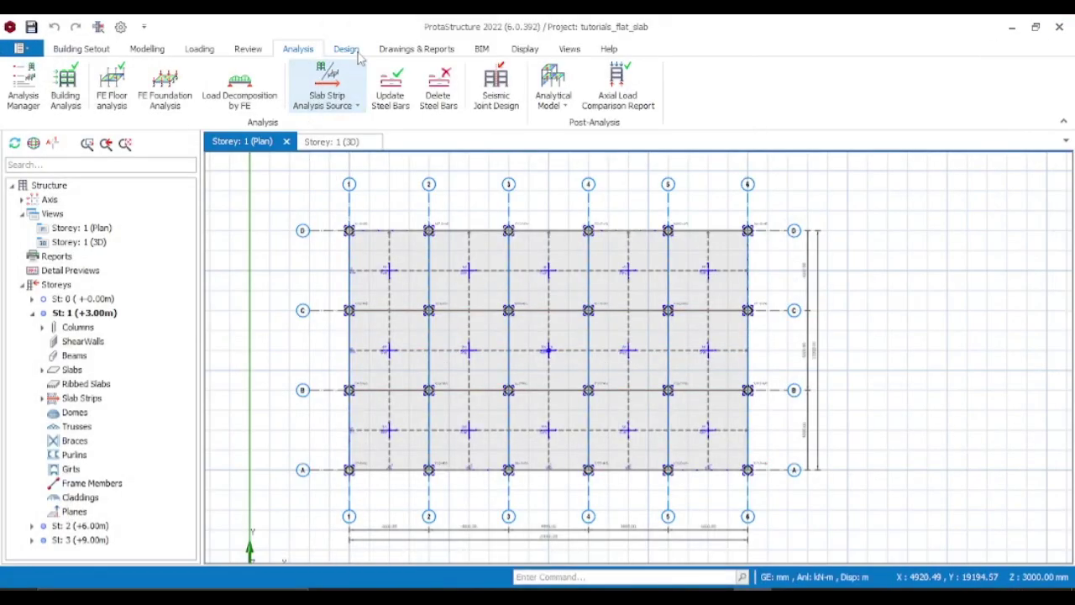
Step: Run the batch slab strip design for all storeys, deleting and re-selecting all steel bars
{"action": "left_click", "coordinate": [346, 49]}
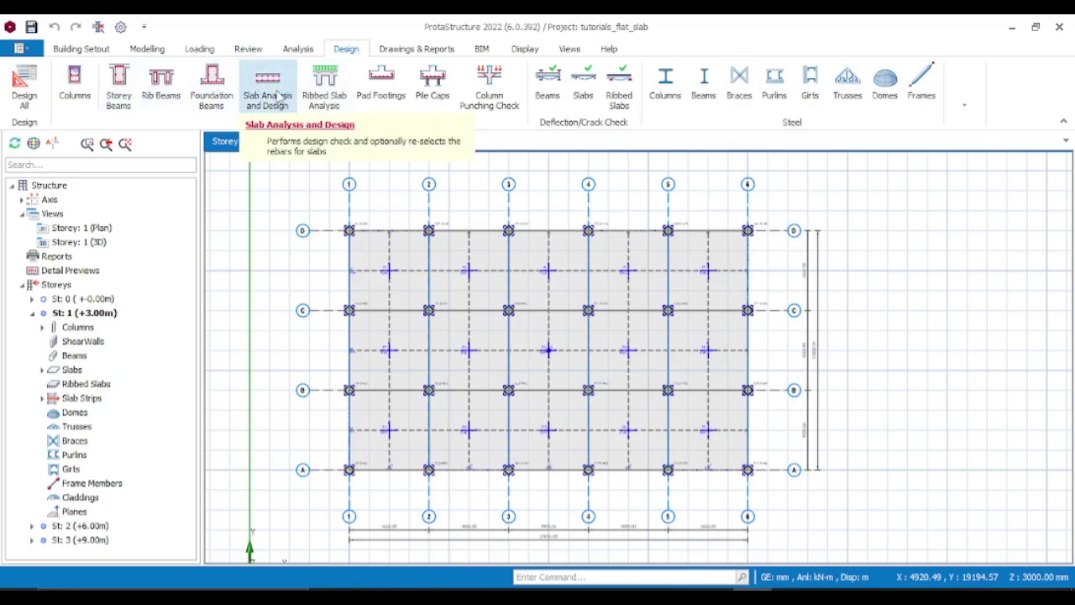
{"action": "left_click", "coordinate": [280, 97]}
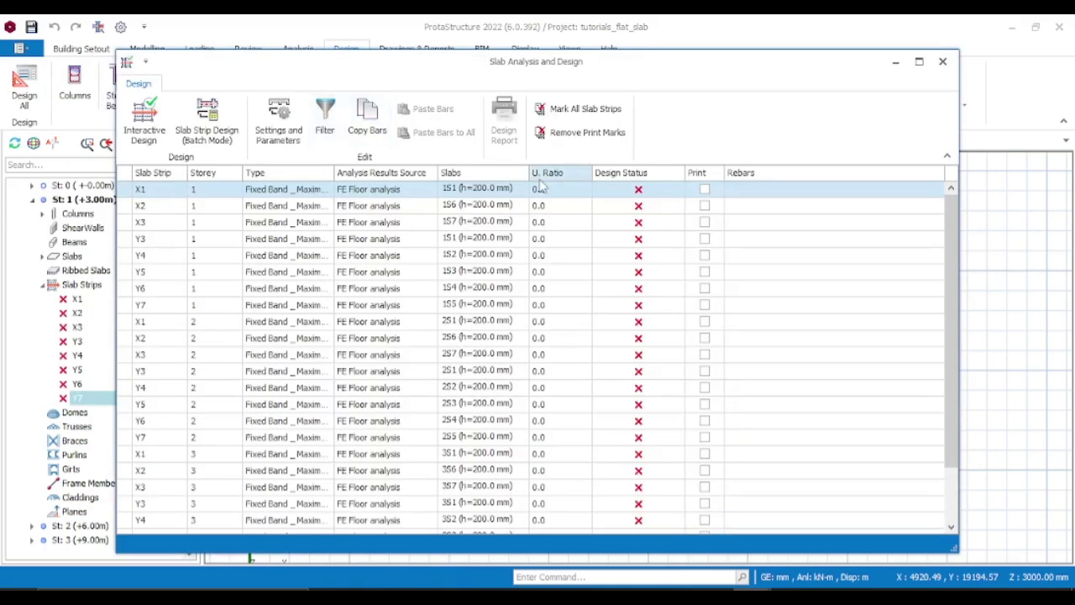
{"action": "left_click", "coordinate": [204, 132]}
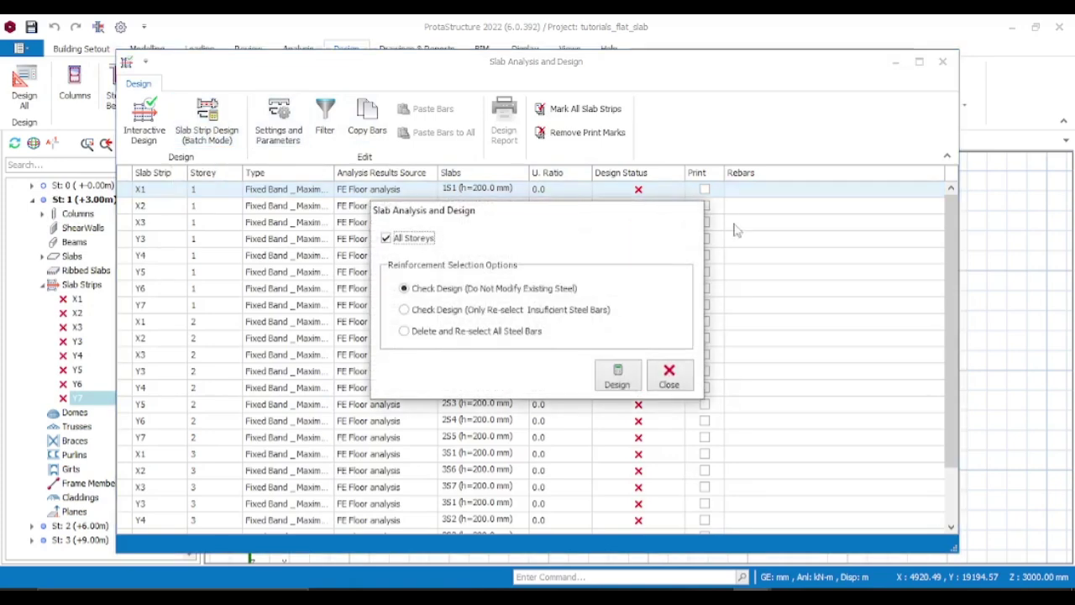
{"action": "left_click", "coordinate": [482, 333]}
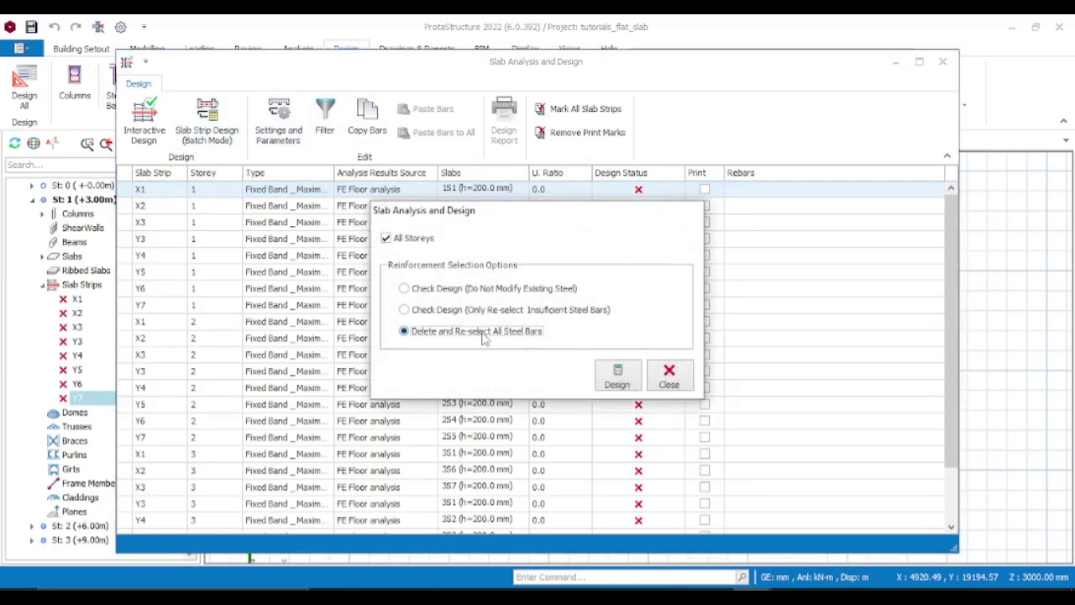
{"action": "left_click", "coordinate": [630, 385]}
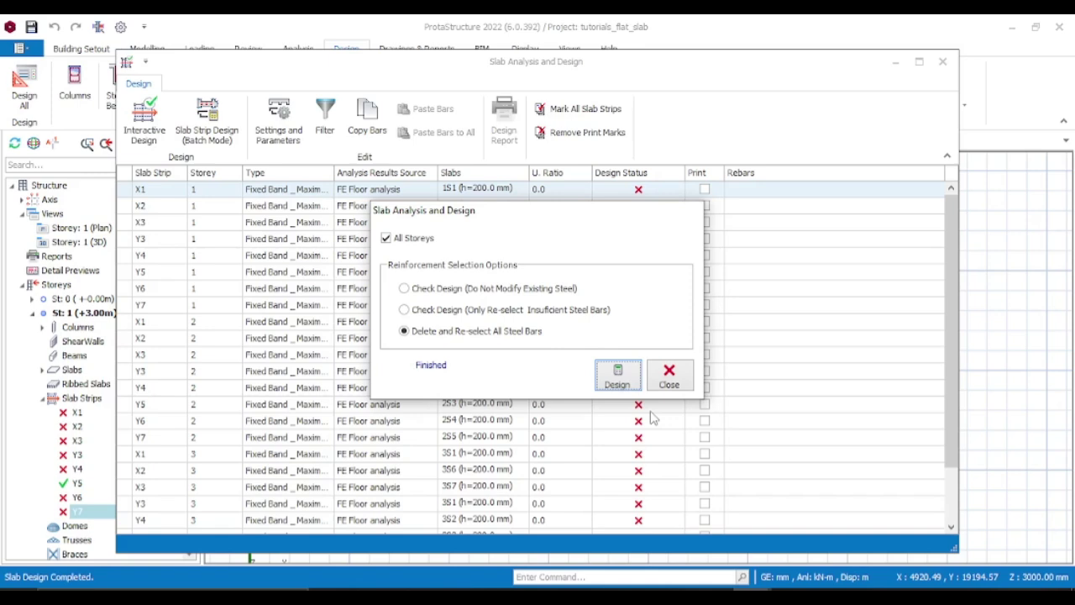
{"action": "left_click", "coordinate": [668, 375]}
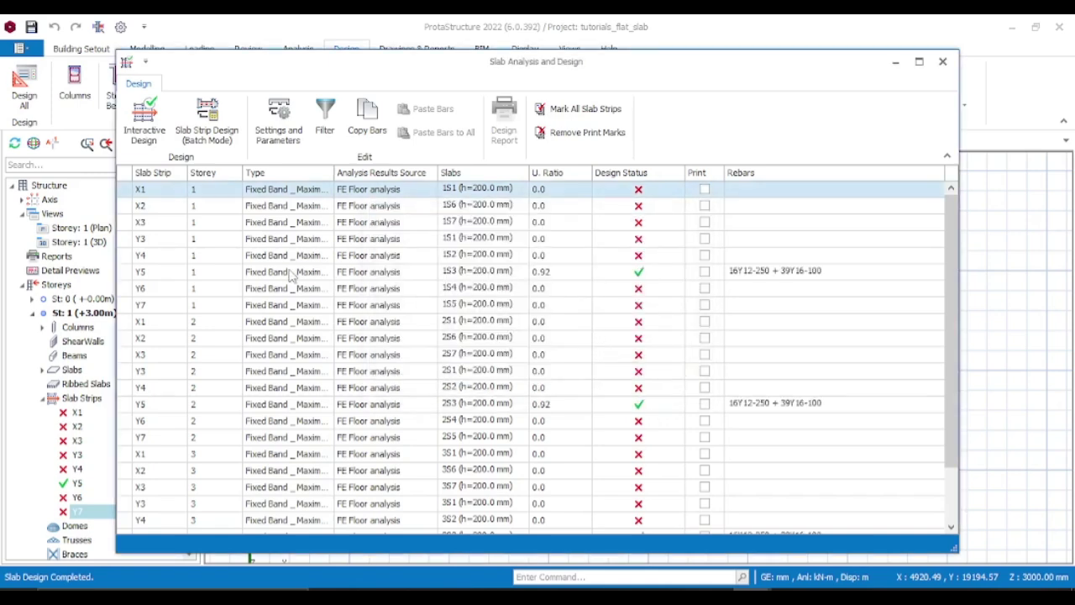
Step: Review the slab strip design results, checking storey 1 strip X1 interactively and the reinforcement drawn on the plan
{"action": "scroll", "coordinate": [289, 274], "scroll_direction": "down", "scroll_amount": 1}
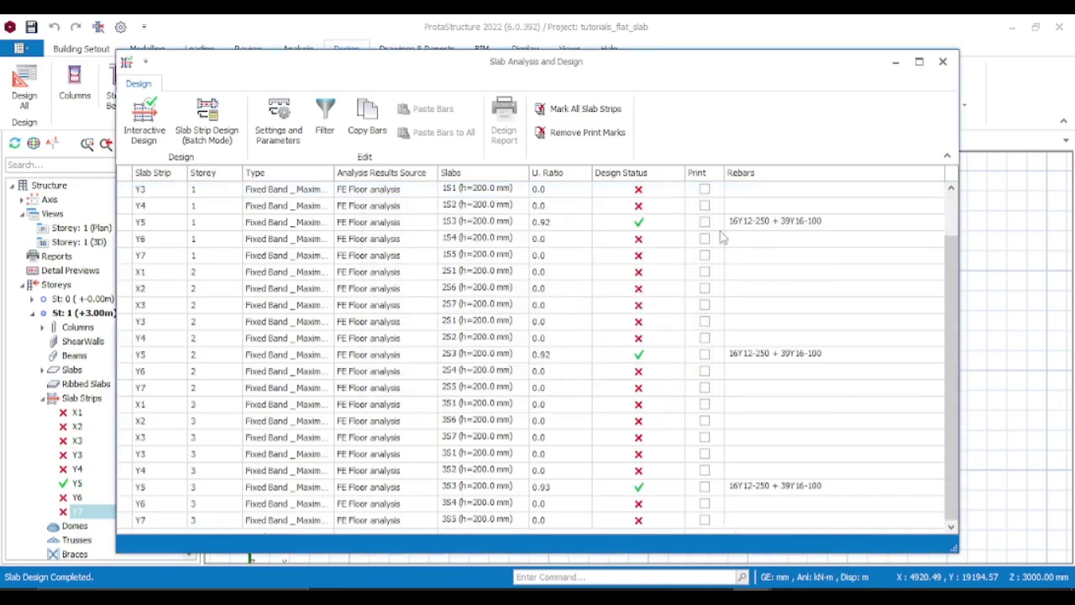
{"action": "scroll", "coordinate": [170, 244], "scroll_direction": "up", "scroll_amount": 1}
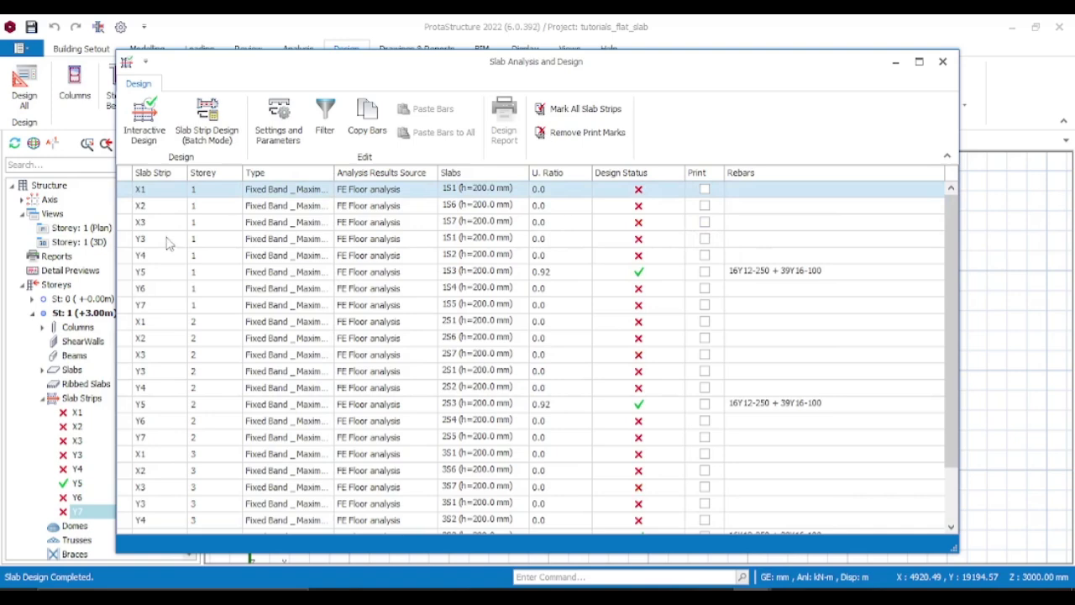
{"action": "double_click", "coordinate": [166, 194]}
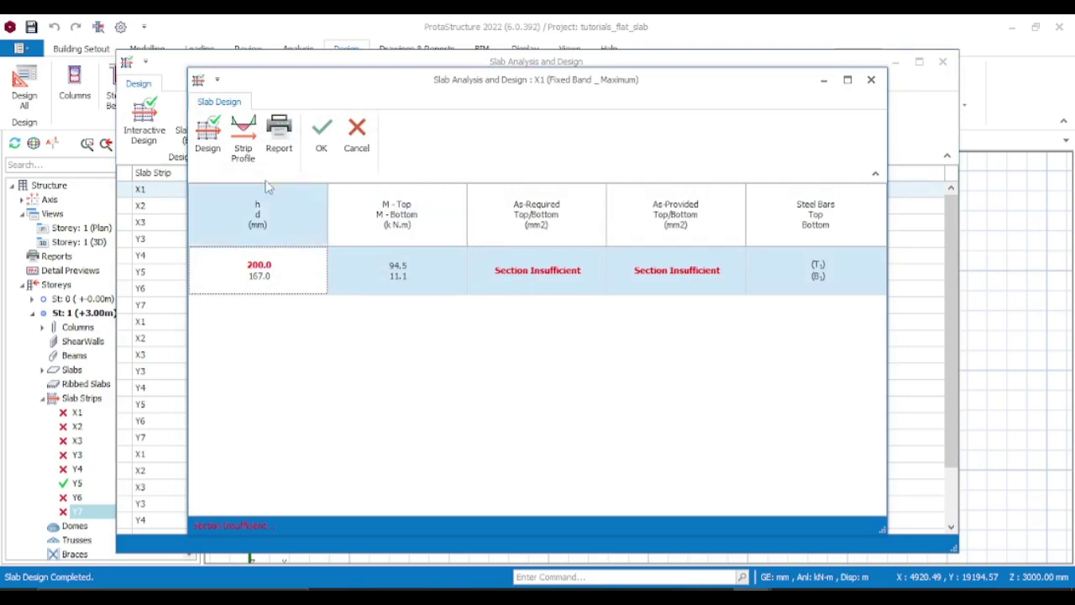
{"action": "left_click", "coordinate": [210, 143]}
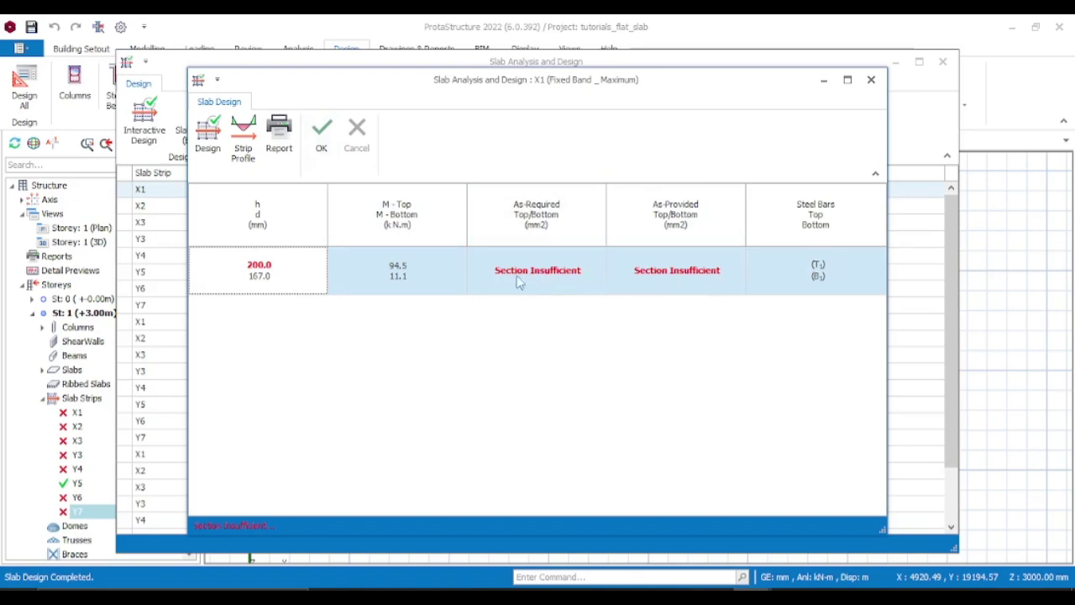
{"action": "left_click", "coordinate": [870, 80]}
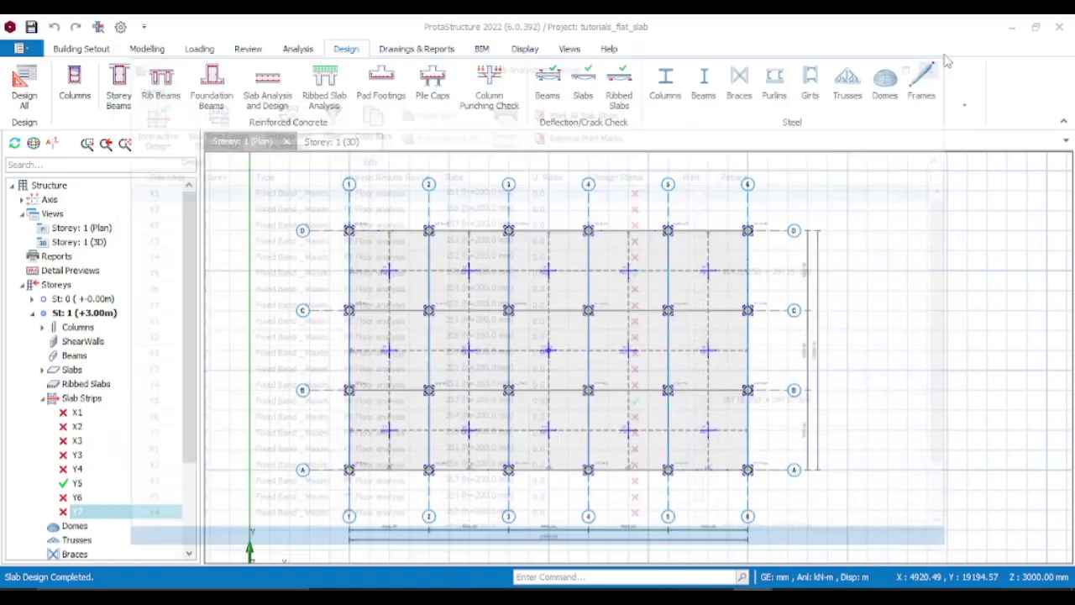
{"action": "left_click", "coordinate": [943, 62]}
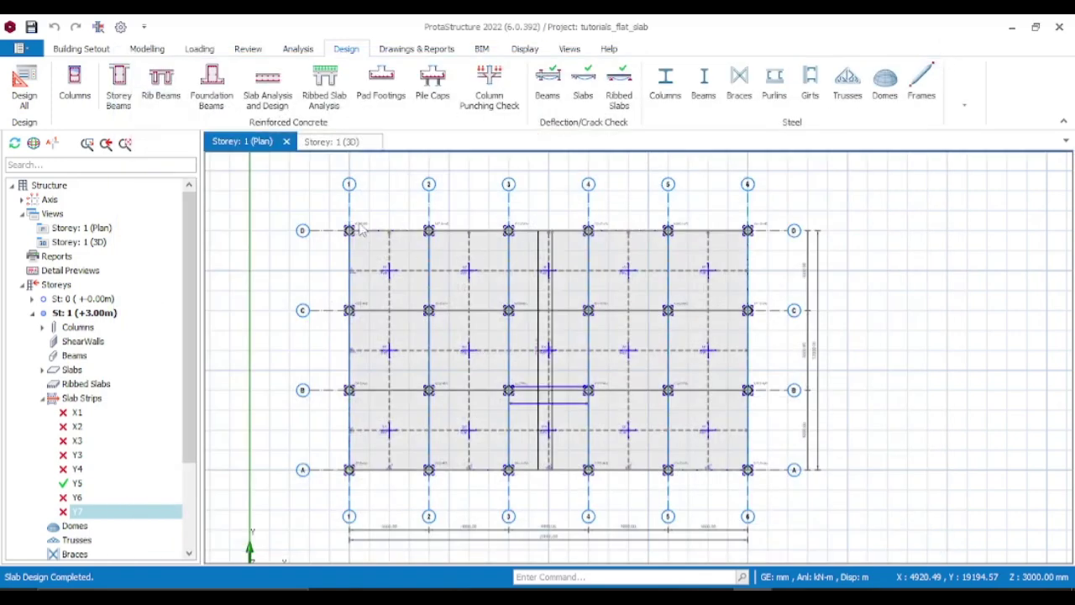
{"action": "scroll", "coordinate": [359, 230], "scroll_direction": "up", "scroll_amount": 2}
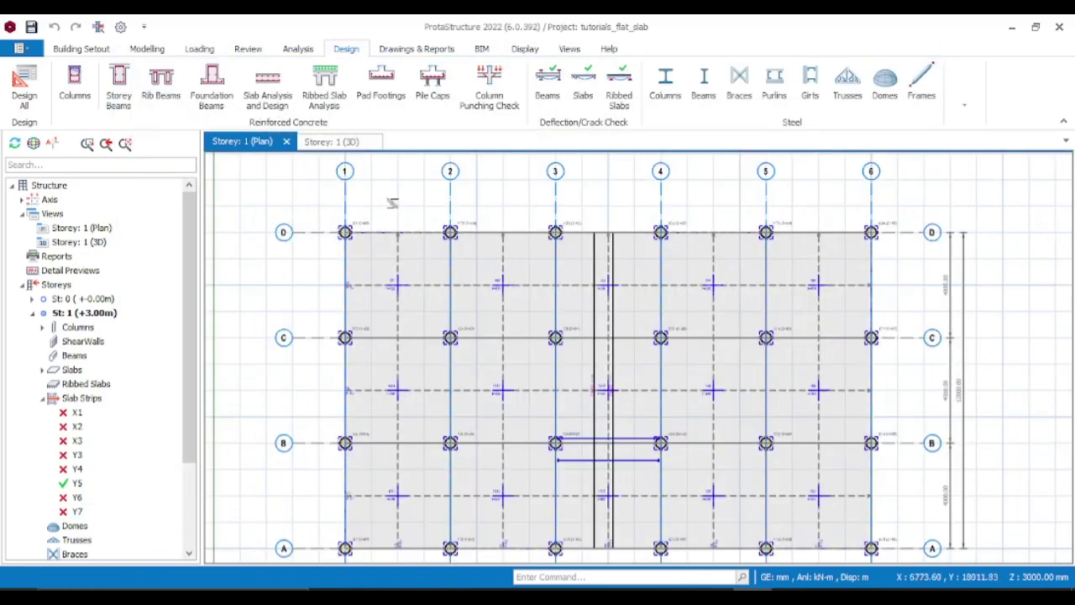
{"action": "scroll", "coordinate": [412, 206], "scroll_direction": "up", "scroll_amount": 3}
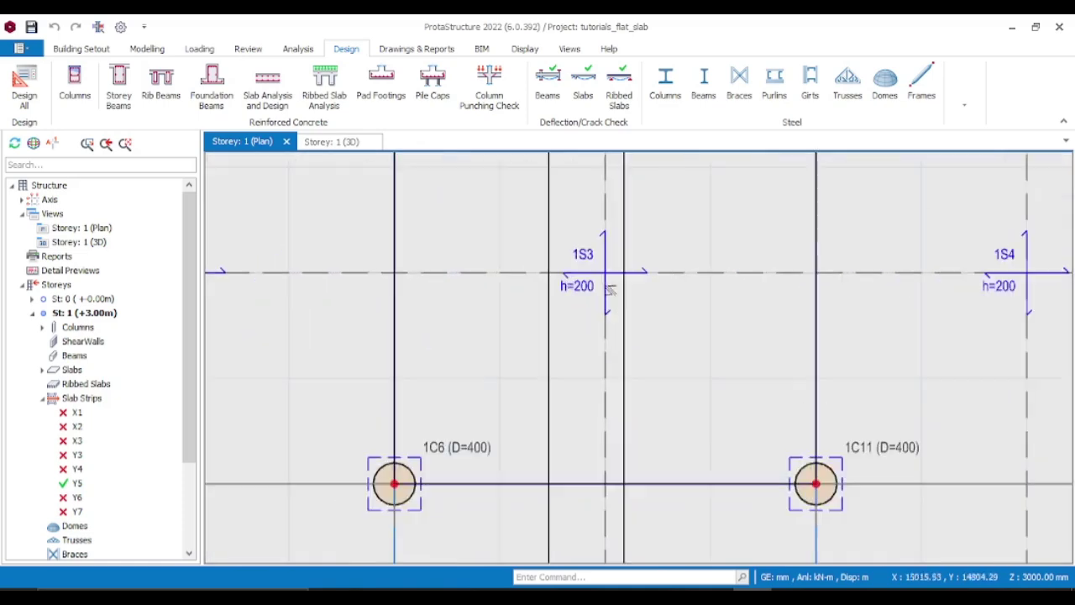
{"action": "scroll", "coordinate": [508, 246], "scroll_direction": "down", "scroll_amount": 5}
Step: Edit the thickness h of all storey 1 slabs together in the slab table, accepting invalidation of the analysis results
{"action": "right_click", "coordinate": [477, 225]}
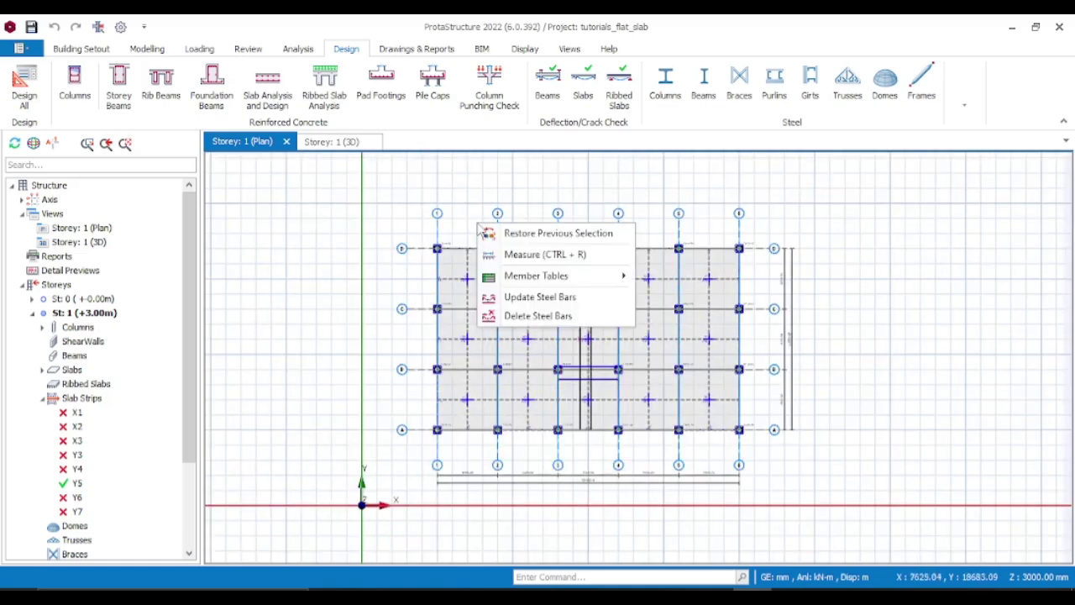
{"action": "mouse_move", "coordinate": [577, 283]}
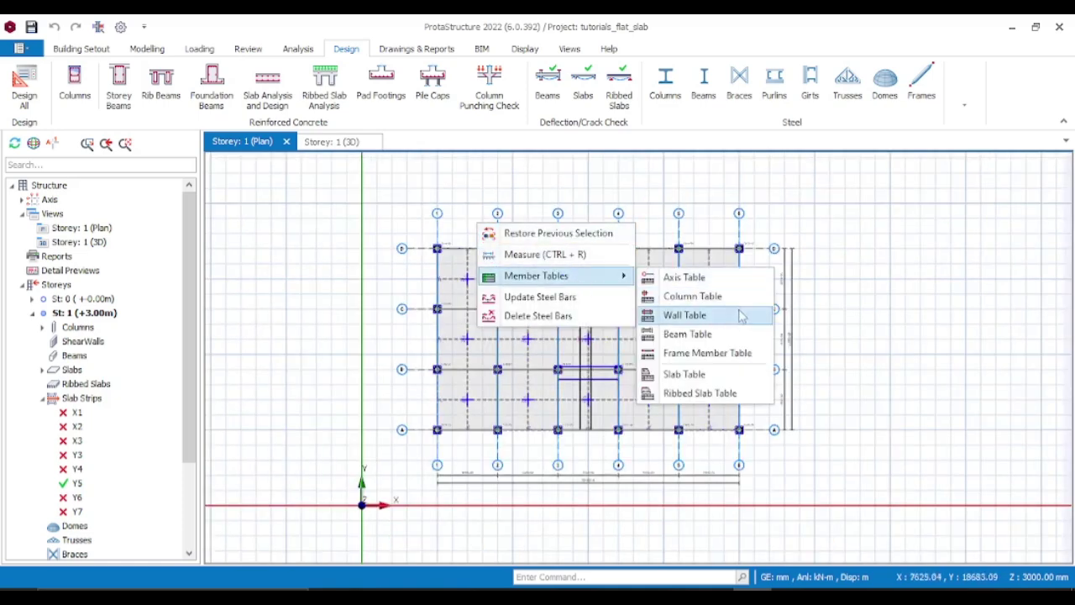
{"action": "left_click", "coordinate": [685, 374]}
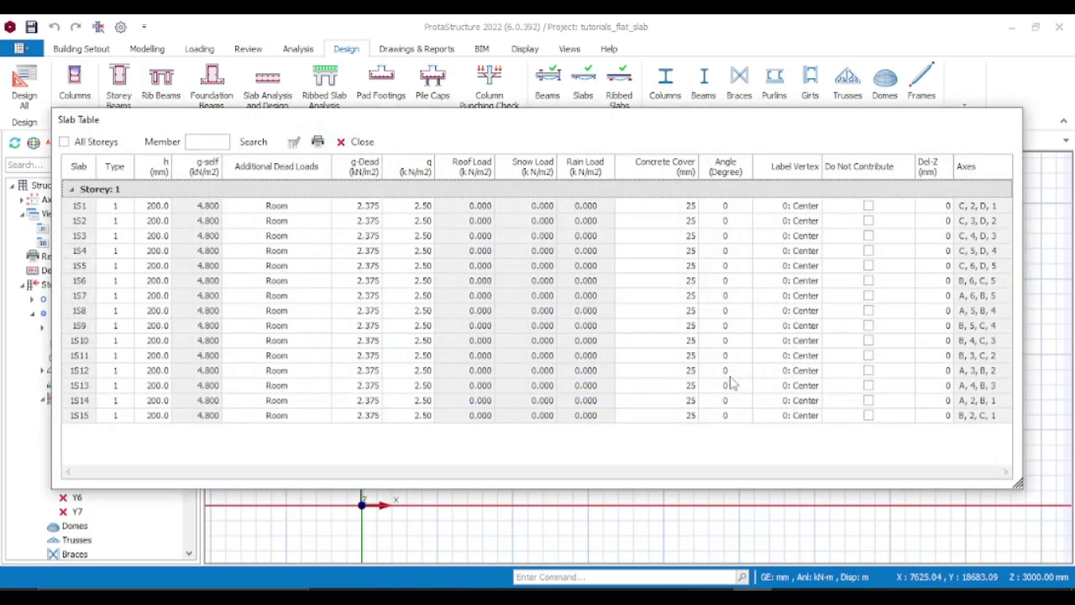
{"action": "left_click", "coordinate": [155, 168]}
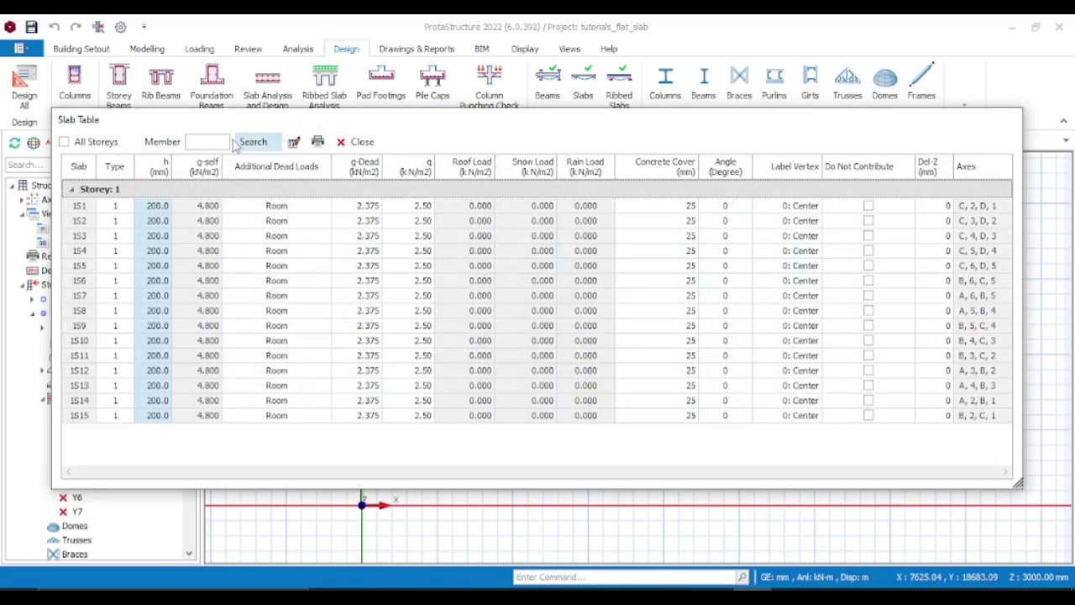
{"action": "left_click", "coordinate": [293, 142]}
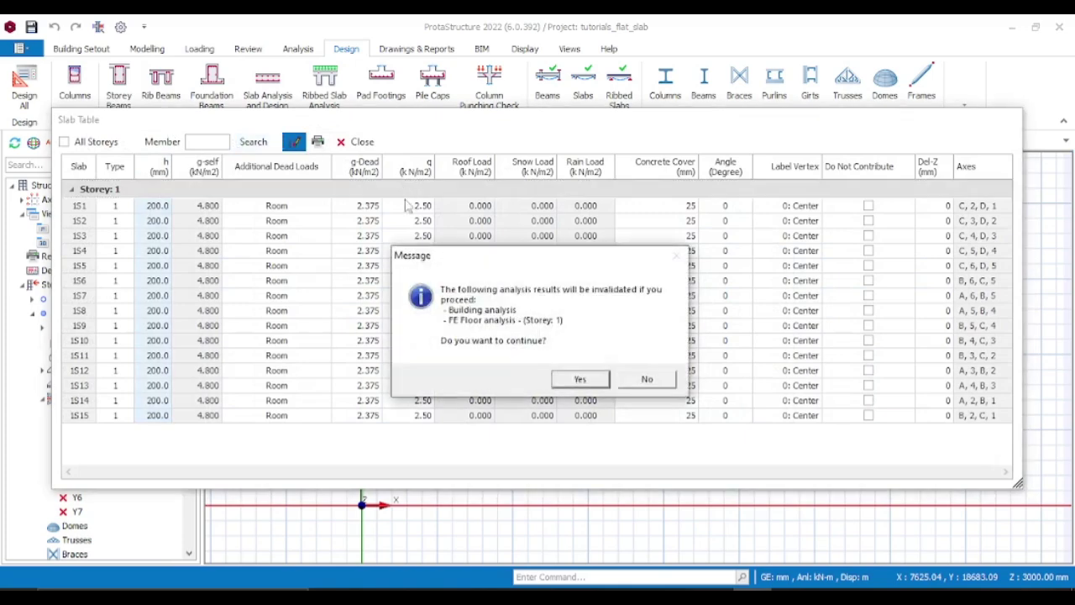
{"action": "left_click", "coordinate": [601, 380]}
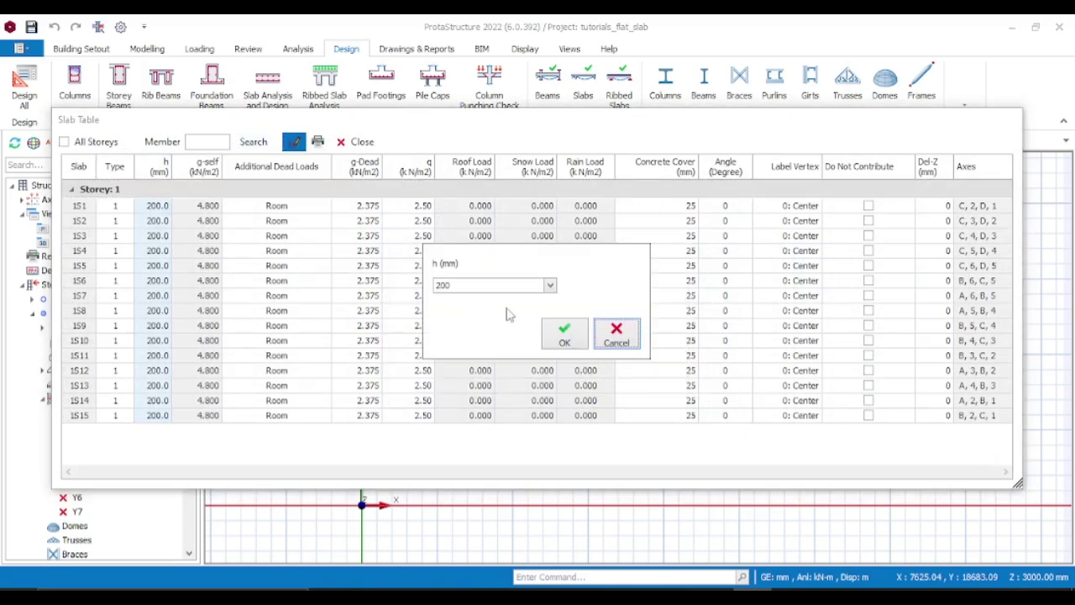
{"action": "double_click", "coordinate": [479, 287]}
{"action": "type", "text": "2"}
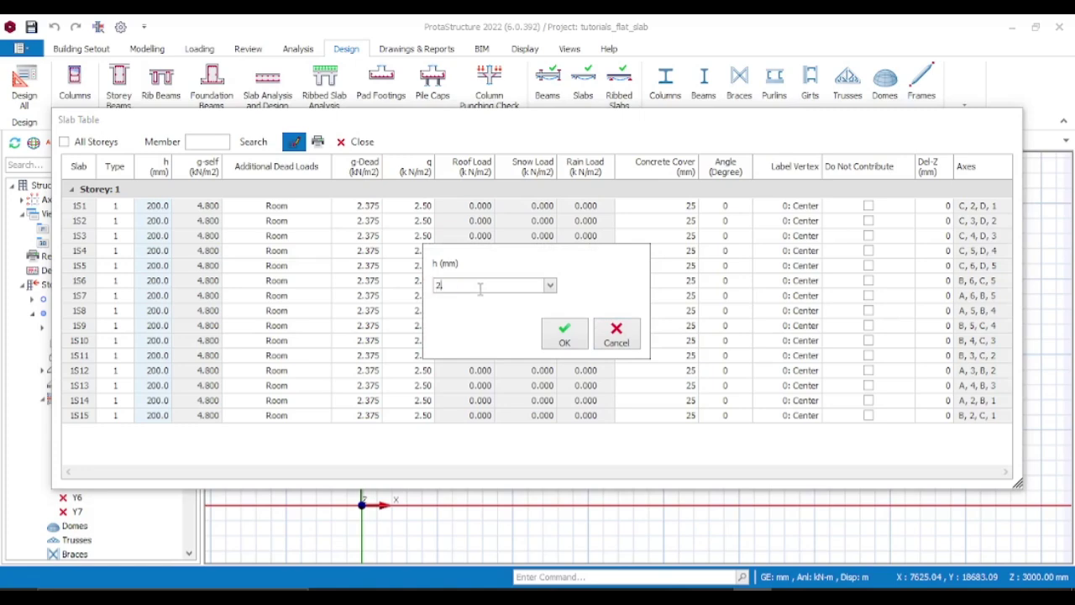
{"action": "left_click", "coordinate": [559, 334]}
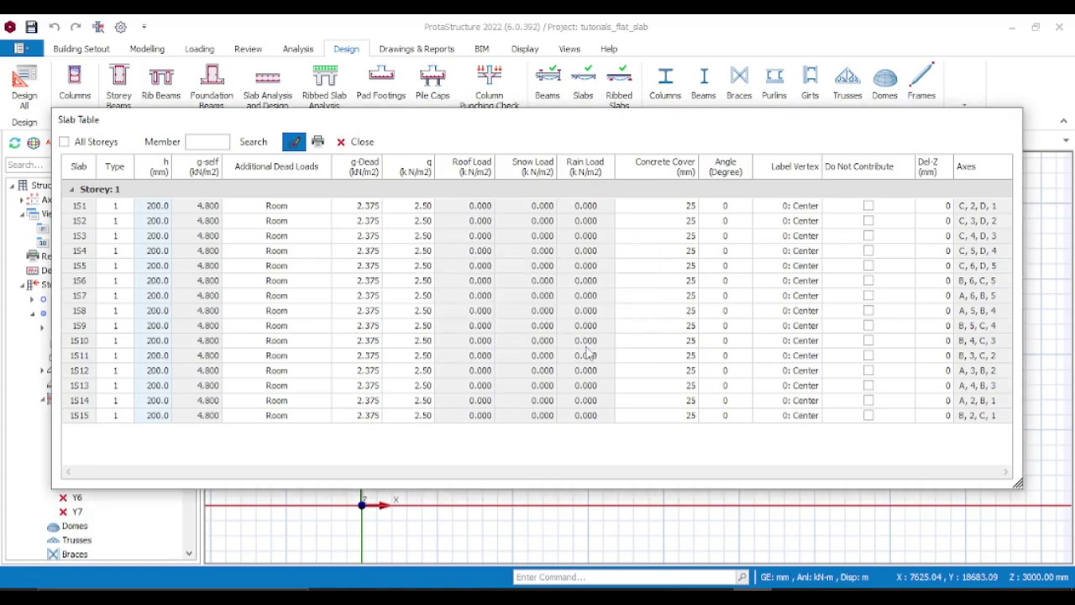
{"action": "left_click", "coordinate": [361, 142]}
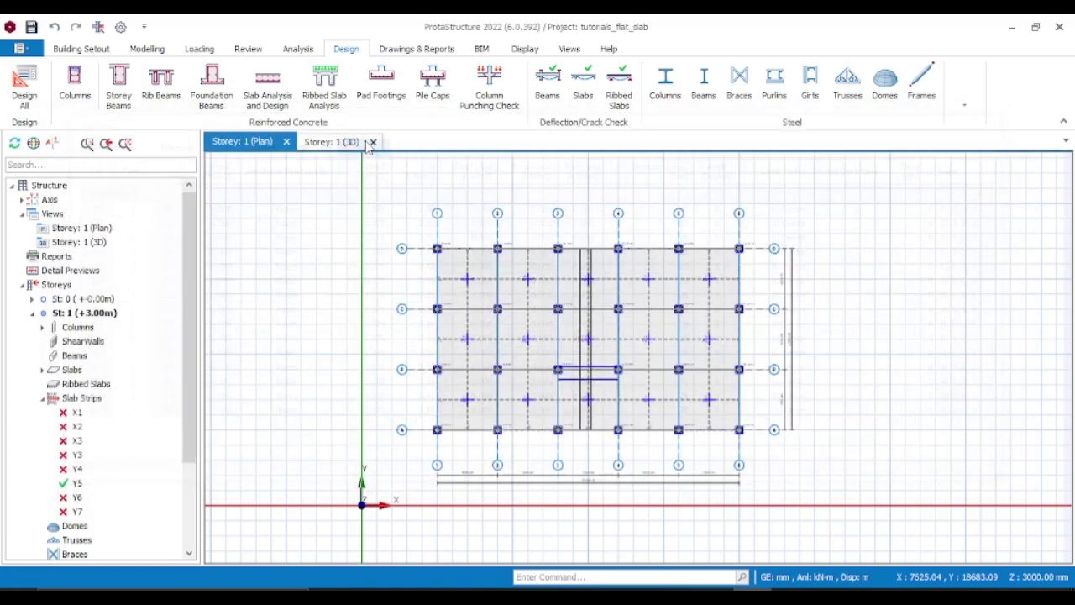
Step: Check the storeys' analysis status in the finite elements floor analysis without running it
{"action": "left_click", "coordinate": [298, 50]}
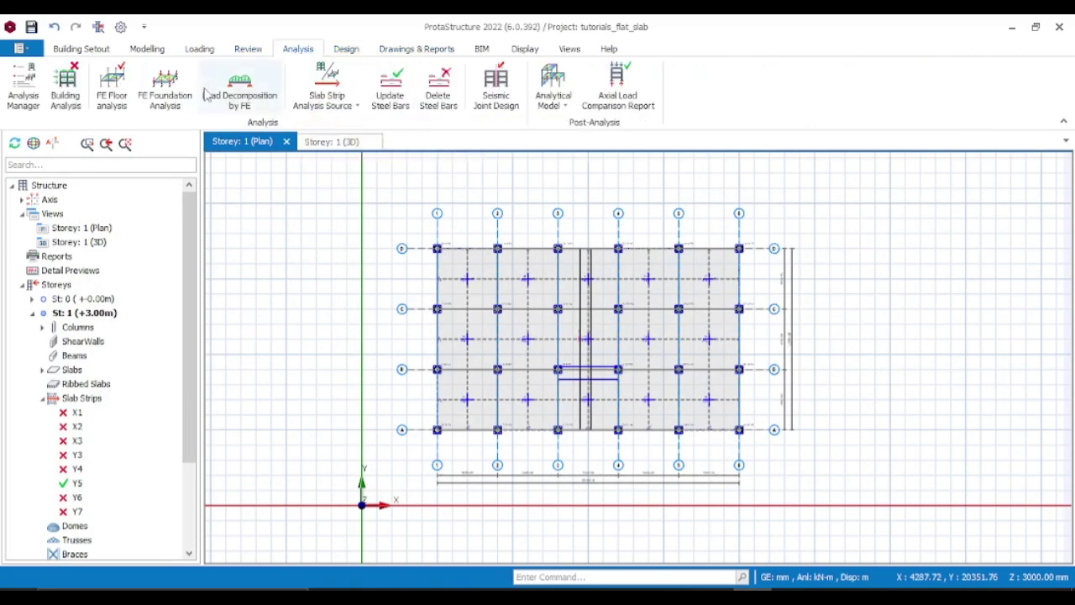
{"action": "left_click", "coordinate": [112, 97]}
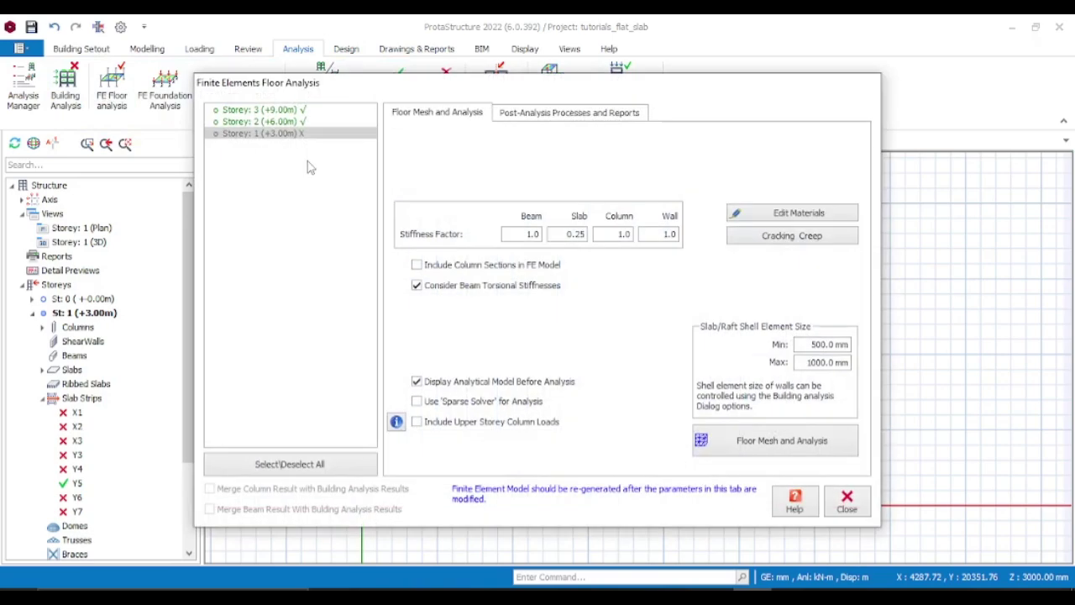
{"action": "left_click", "coordinate": [847, 501]}
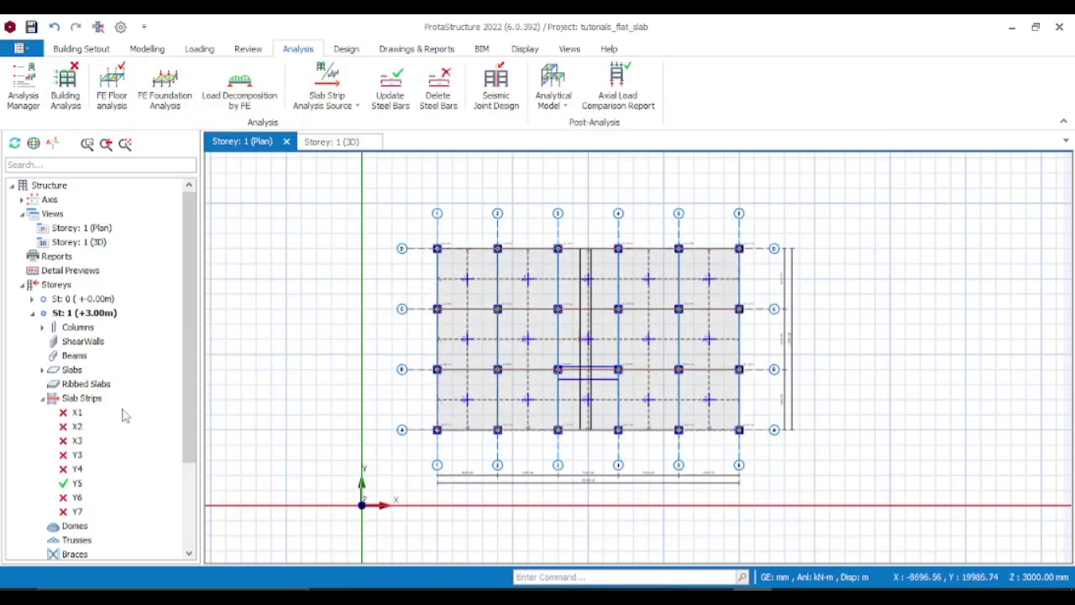
Step: Set the thickness h of all storey 2 slabs to 250 mm in the slab table, accepting invalidation of the floor analysis
{"action": "left_click", "coordinate": [33, 313]}
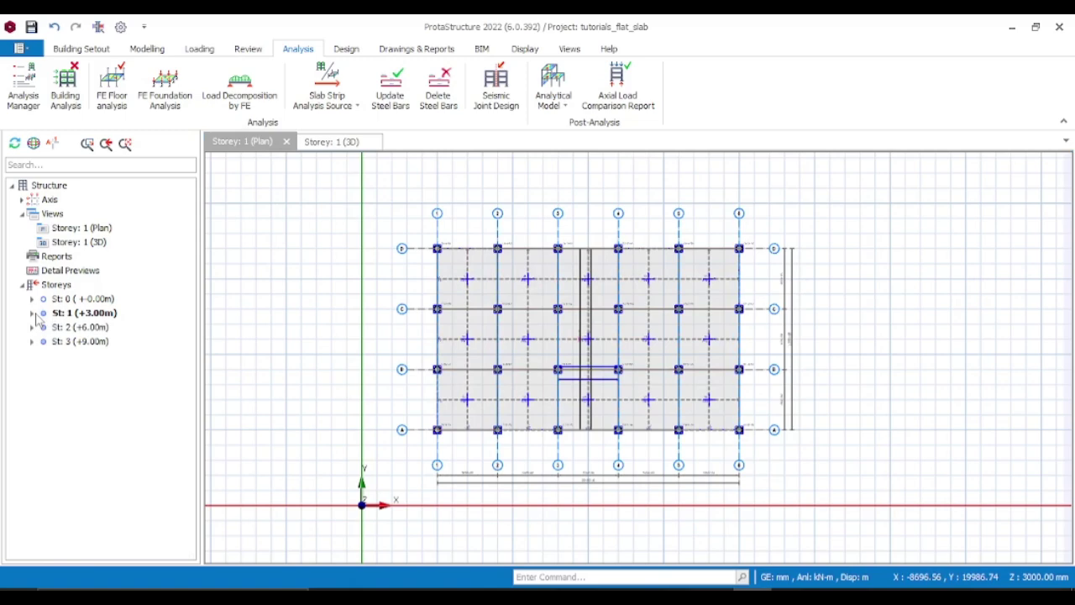
{"action": "double_click", "coordinate": [98, 328]}
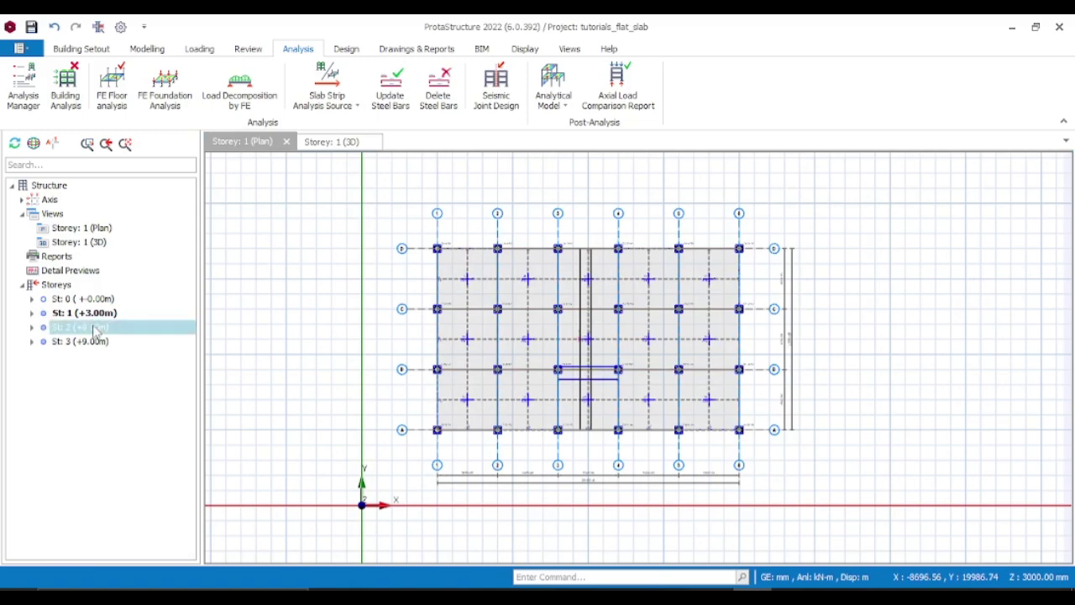
{"action": "right_click", "coordinate": [377, 258]}
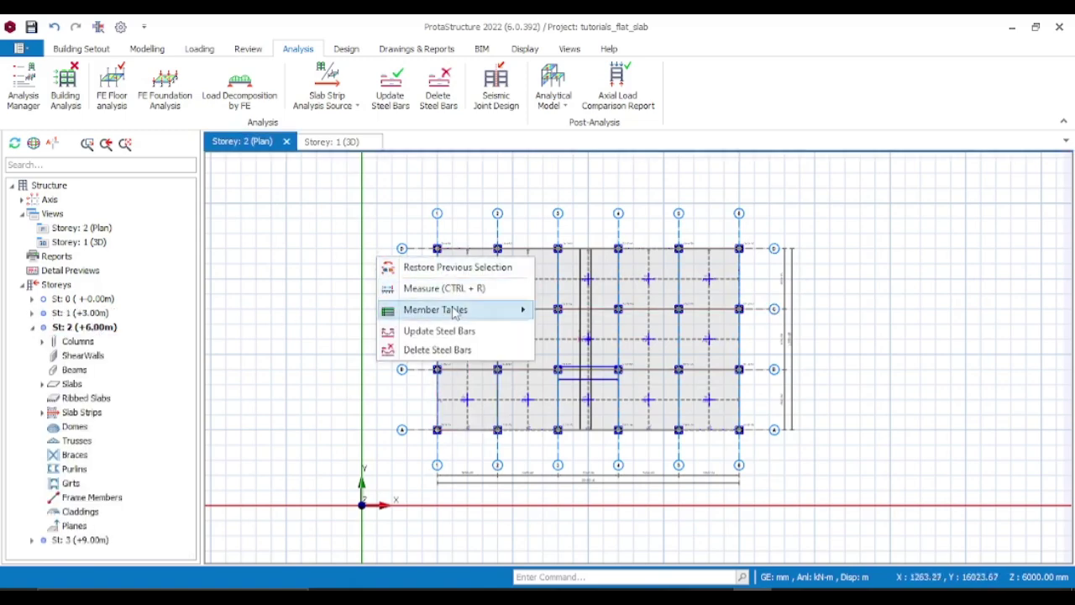
{"action": "mouse_move", "coordinate": [454, 313]}
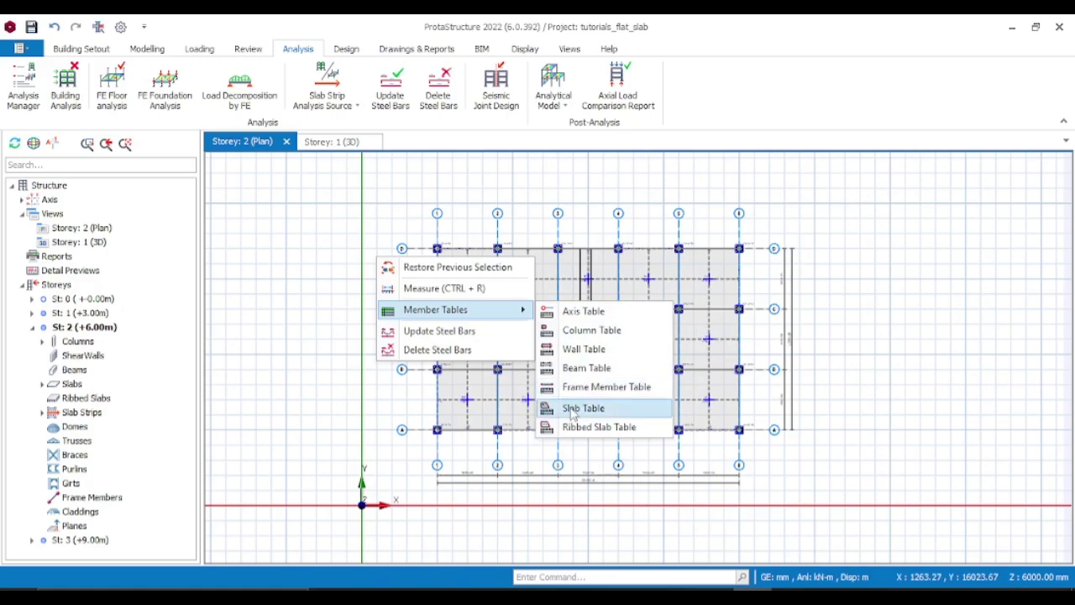
{"action": "left_click", "coordinate": [598, 408]}
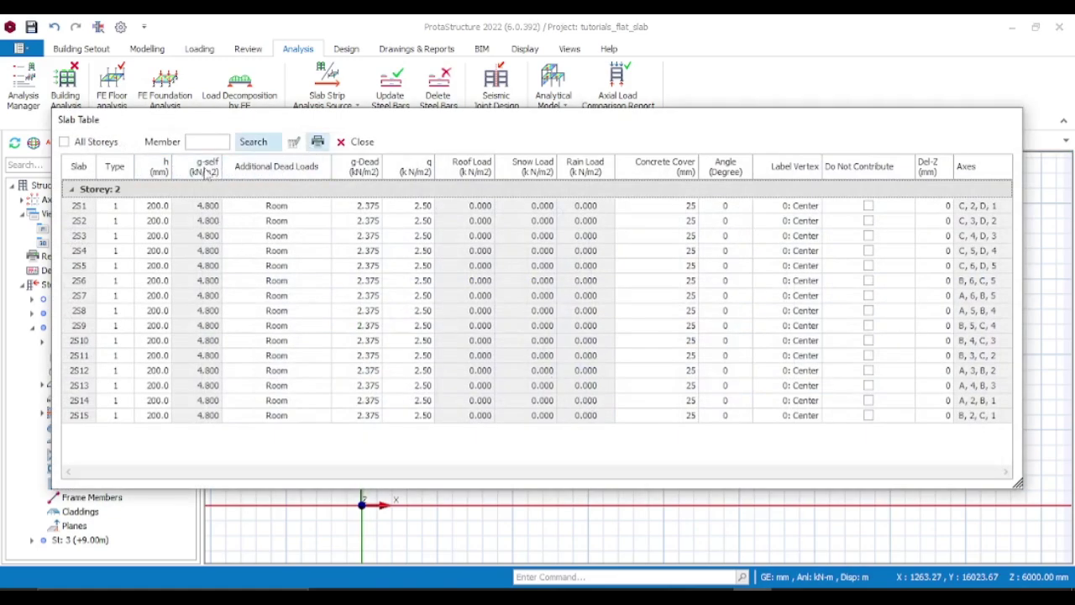
{"action": "left_click", "coordinate": [158, 166]}
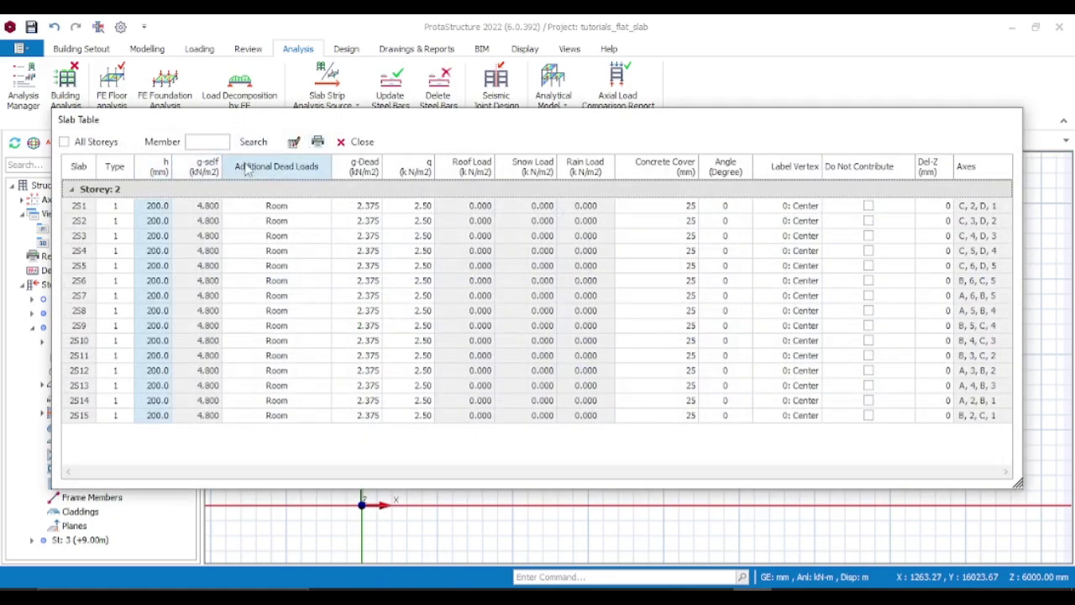
{"action": "left_click", "coordinate": [293, 142]}
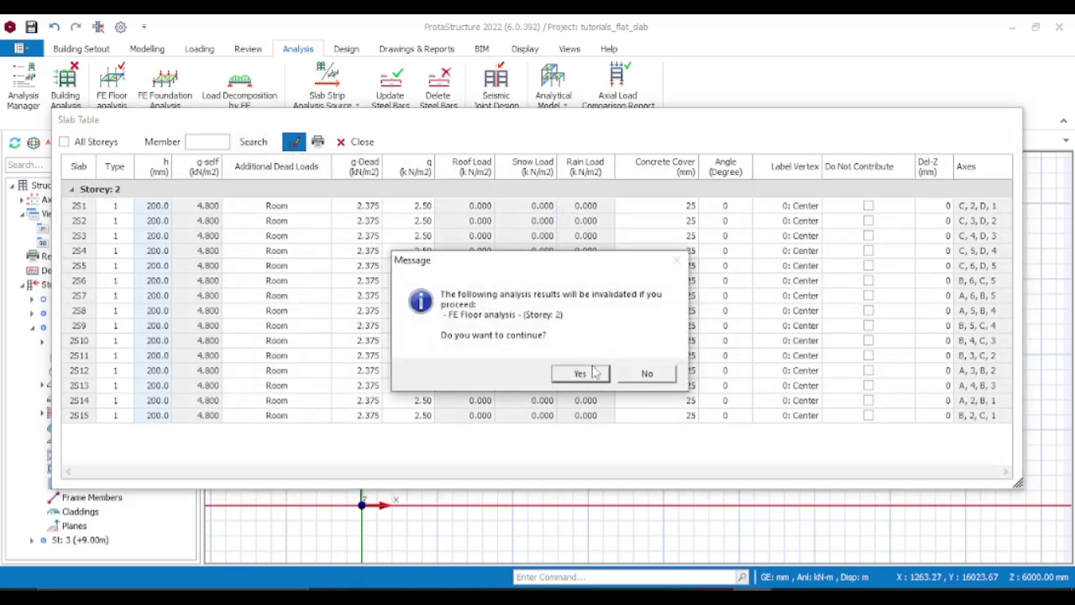
{"action": "left_click", "coordinate": [579, 373]}
{"action": "double_click", "coordinate": [485, 287]}
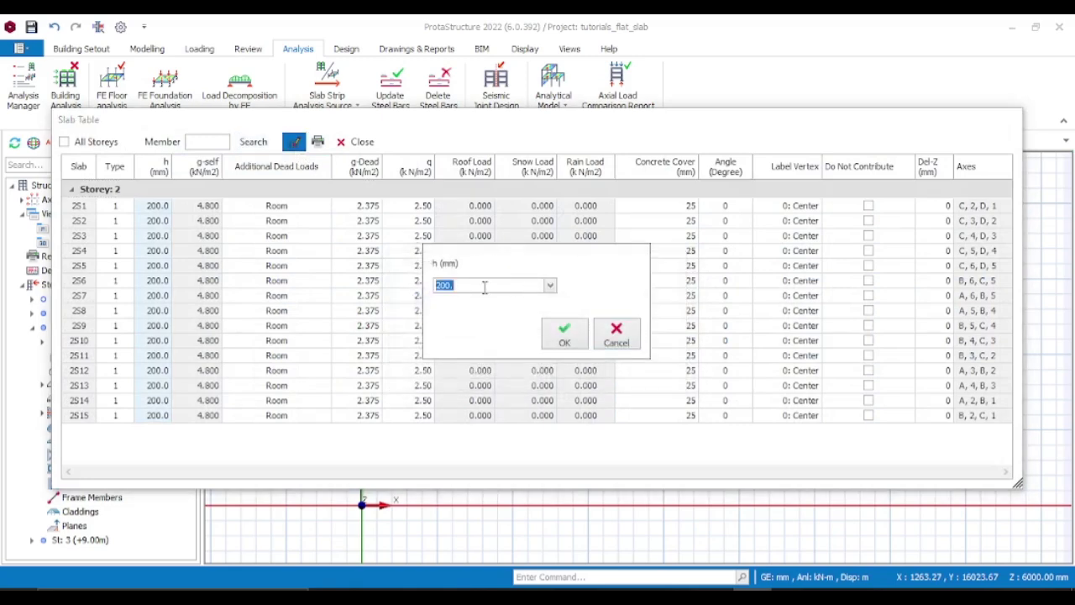
{"action": "type", "text": "2"}
{"action": "left_click", "coordinate": [577, 345]}
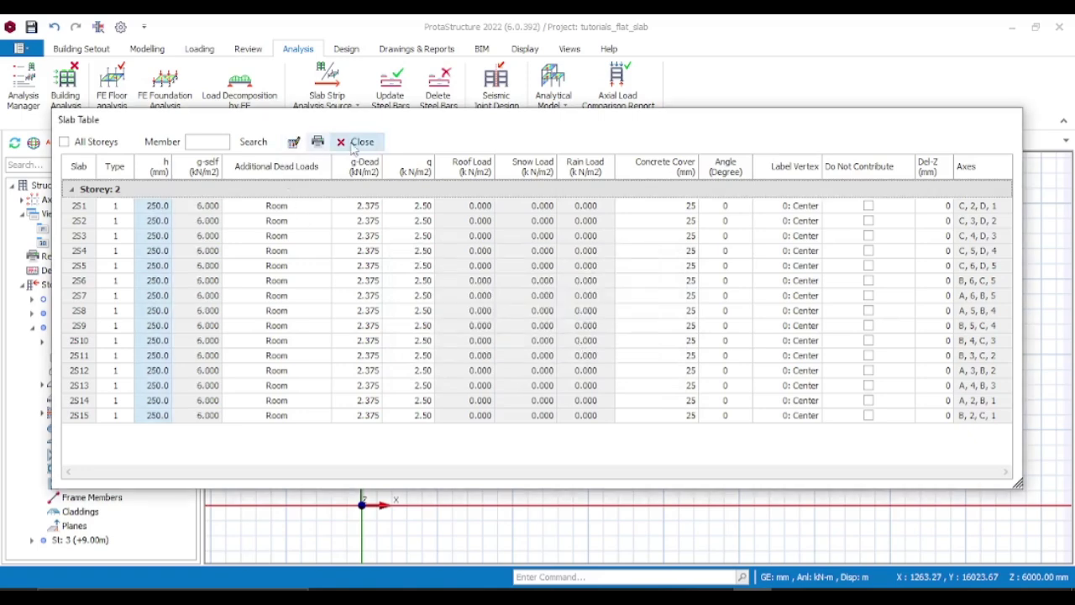
{"action": "left_click", "coordinate": [359, 142]}
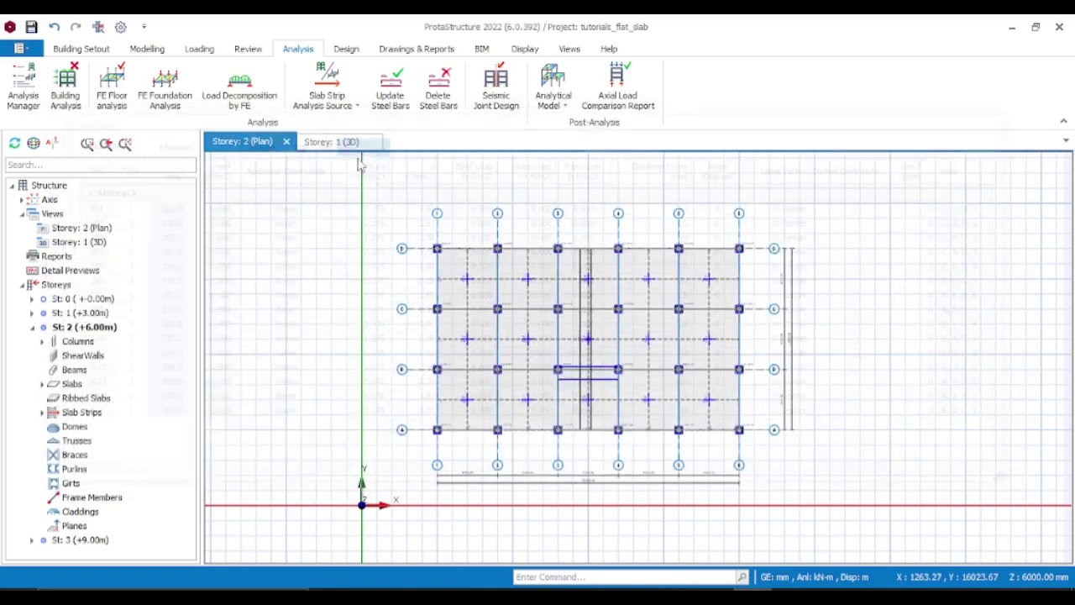
Step: Set the thickness h of all storey 3 slabs to 250 mm in the slab table, accepting invalidation of the floor analysis
{"action": "double_click", "coordinate": [96, 542]}
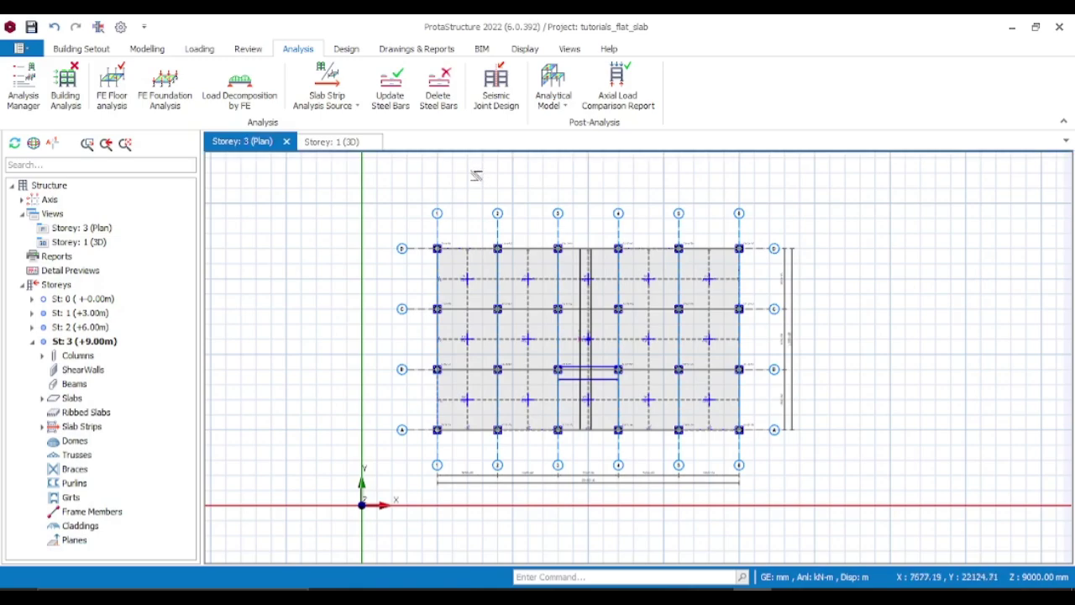
{"action": "right_click", "coordinate": [472, 181]}
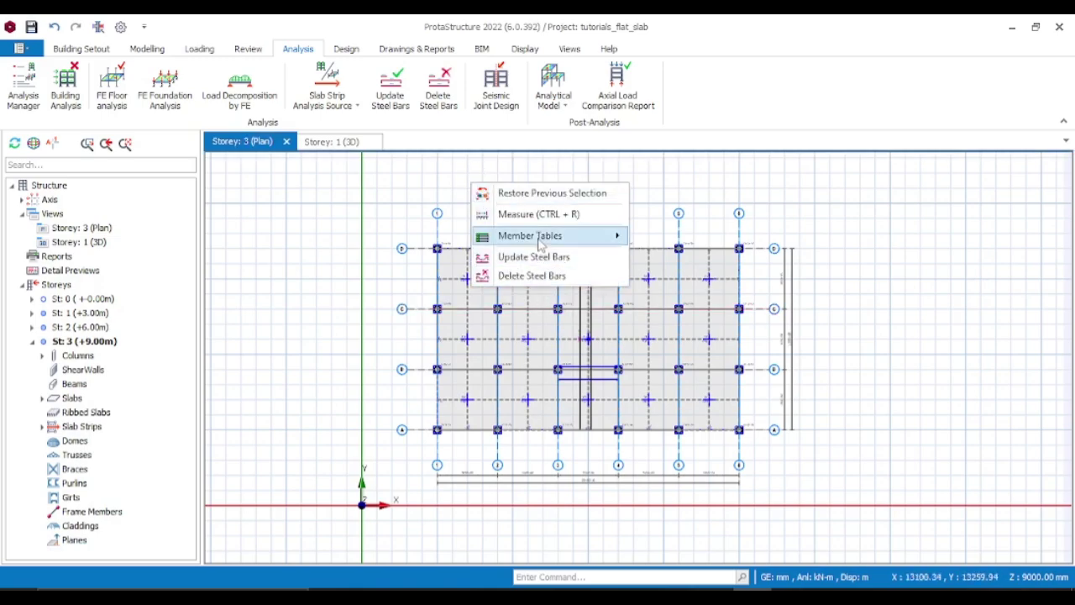
{"action": "mouse_move", "coordinate": [542, 239]}
{"action": "left_click", "coordinate": [684, 330]}
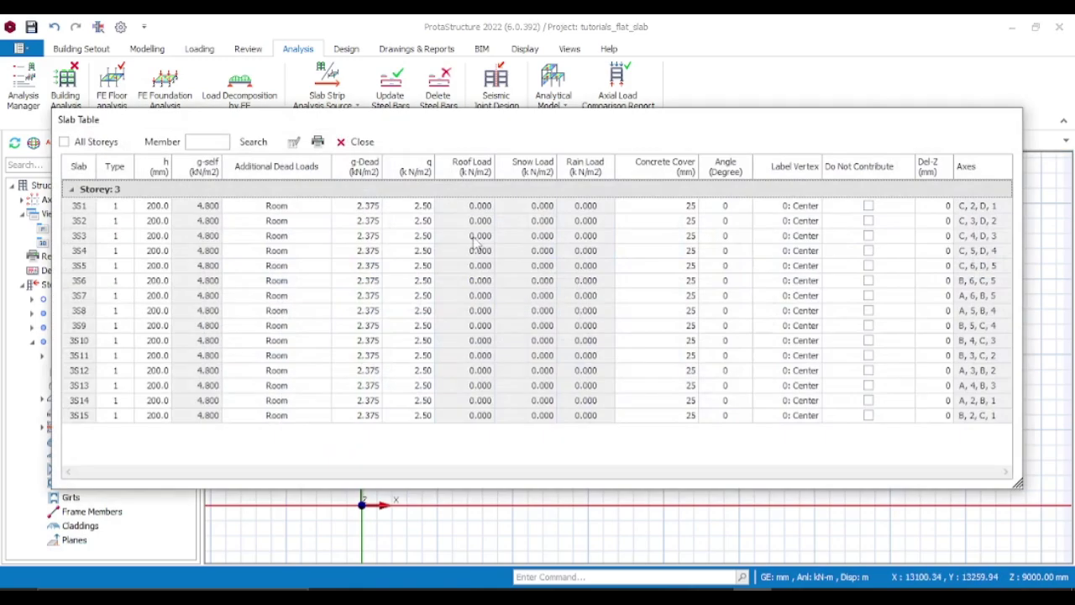
{"action": "left_click", "coordinate": [159, 166]}
{"action": "left_click", "coordinate": [293, 141]}
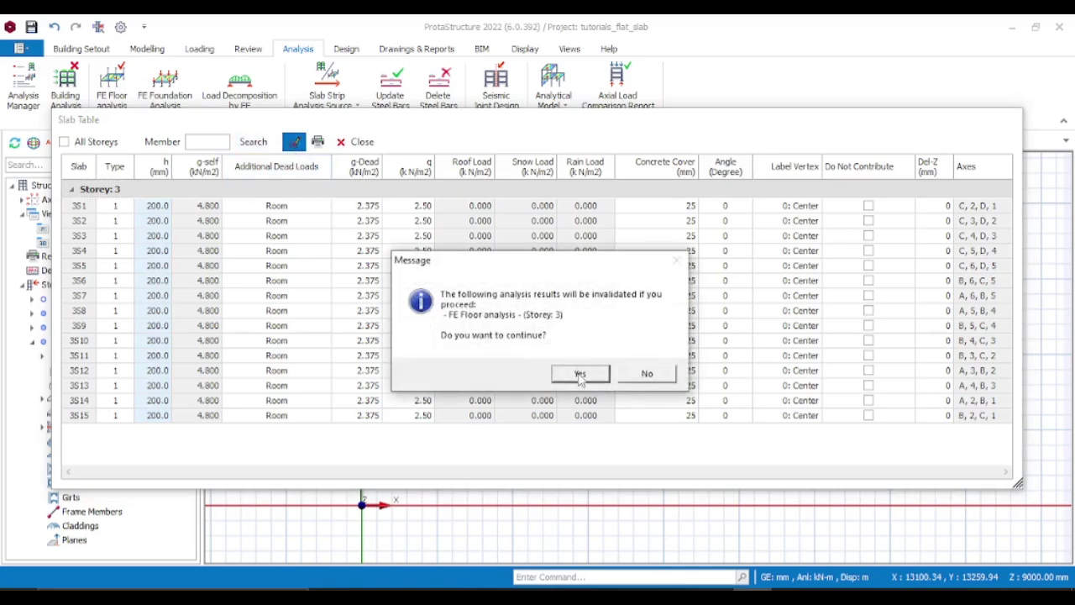
{"action": "left_click", "coordinate": [580, 374]}
{"action": "double_click", "coordinate": [520, 285]}
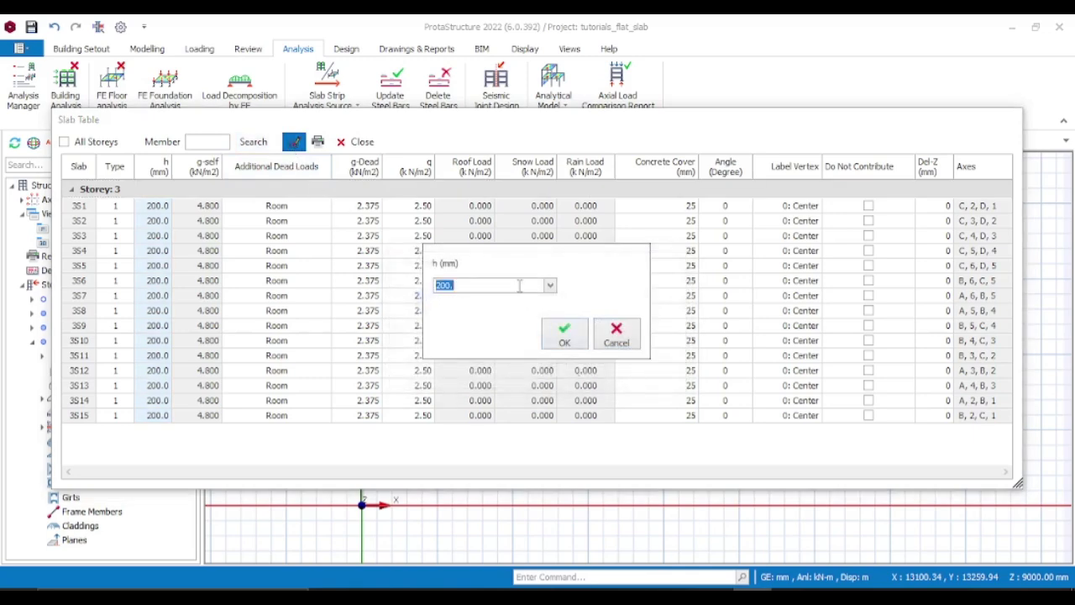
{"action": "type", "text": "250"}
{"action": "left_click", "coordinate": [579, 344]}
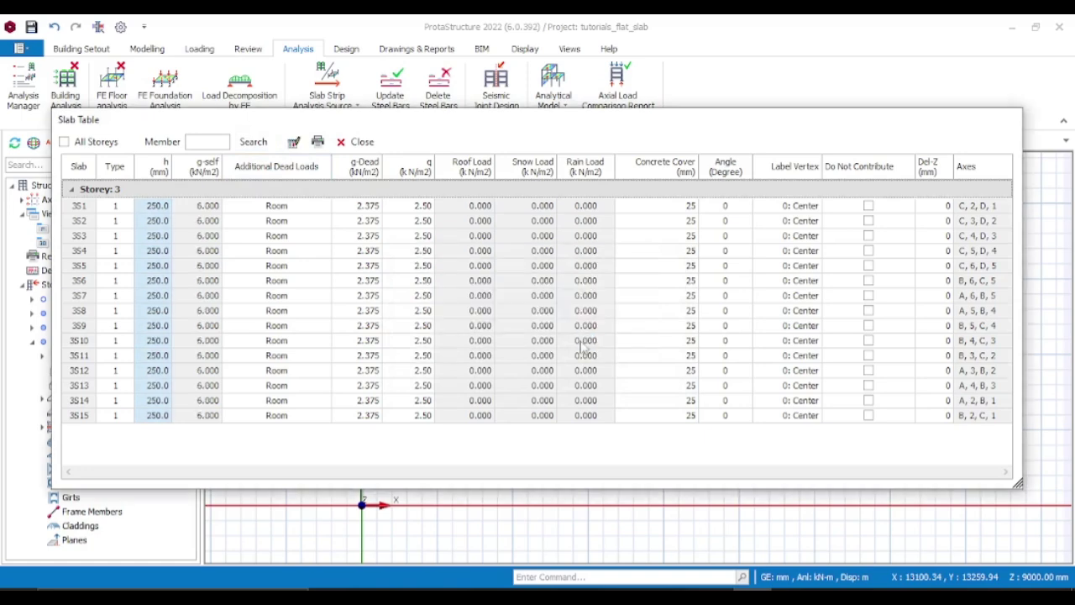
{"action": "left_click", "coordinate": [358, 142]}
Step: Run the finite elements floor mesh and analysis for all three storeys, accepting each storey's analytical model
{"action": "scroll", "coordinate": [282, 271], "scroll_direction": "up", "scroll_amount": 2}
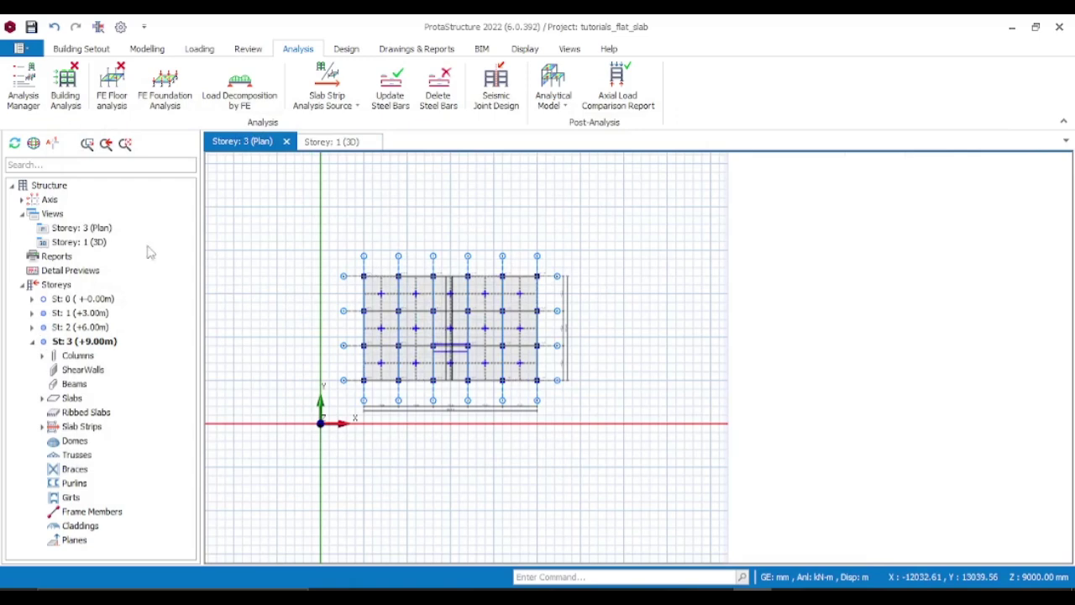
{"action": "left_click", "coordinate": [107, 95]}
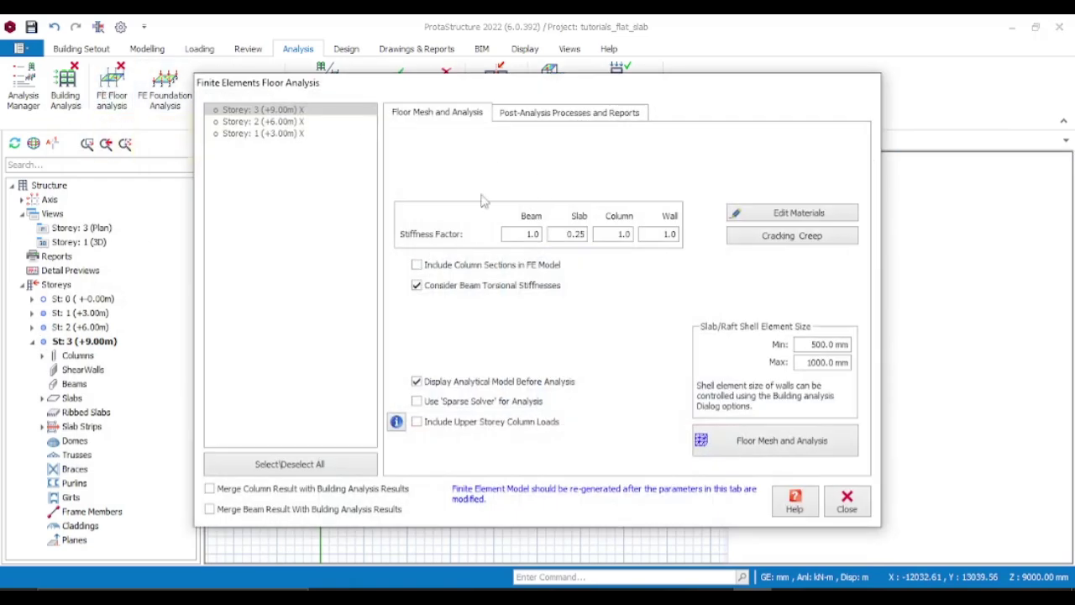
{"action": "left_click", "coordinate": [328, 464]}
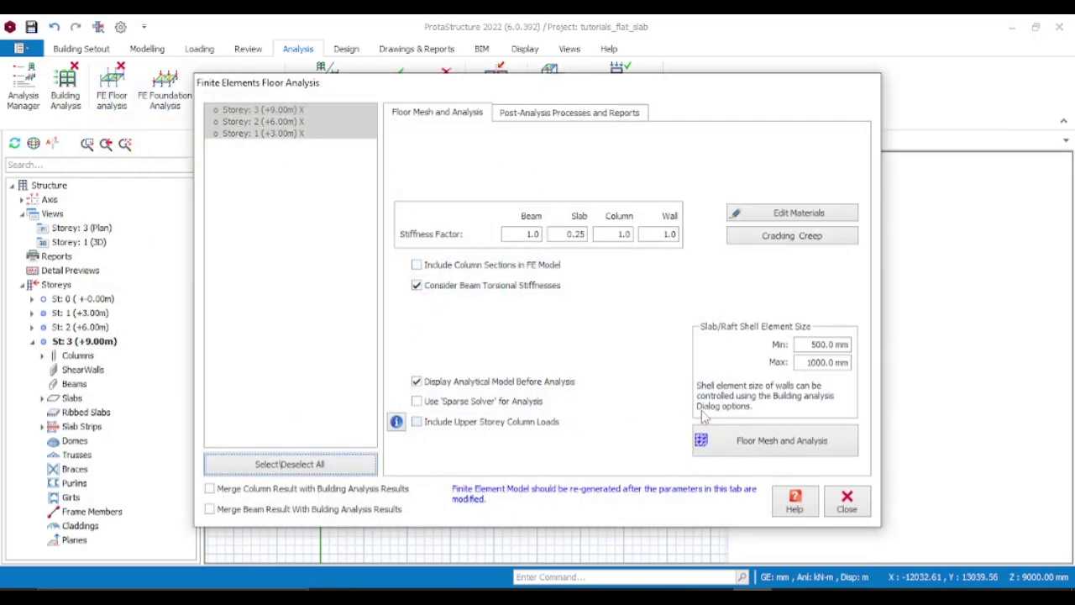
{"action": "left_click", "coordinate": [758, 439]}
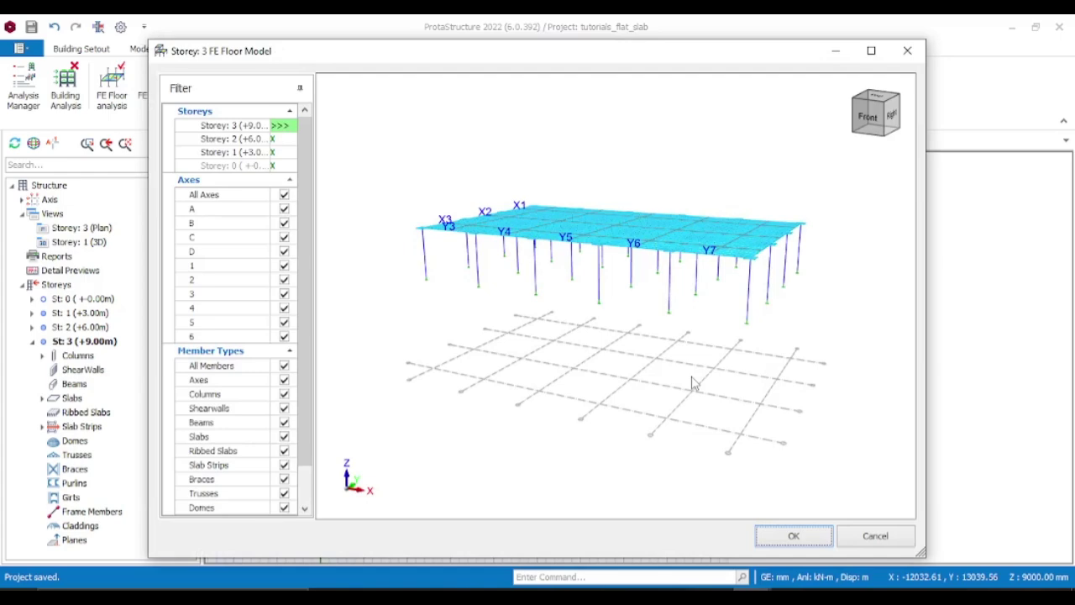
{"action": "left_click", "coordinate": [825, 537]}
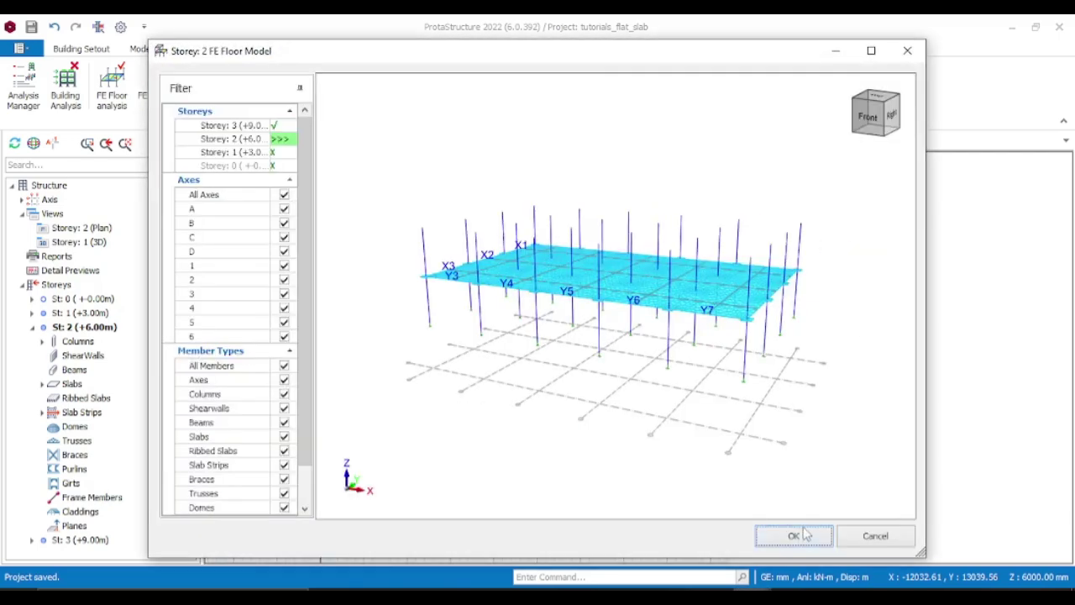
{"action": "left_click", "coordinate": [793, 535]}
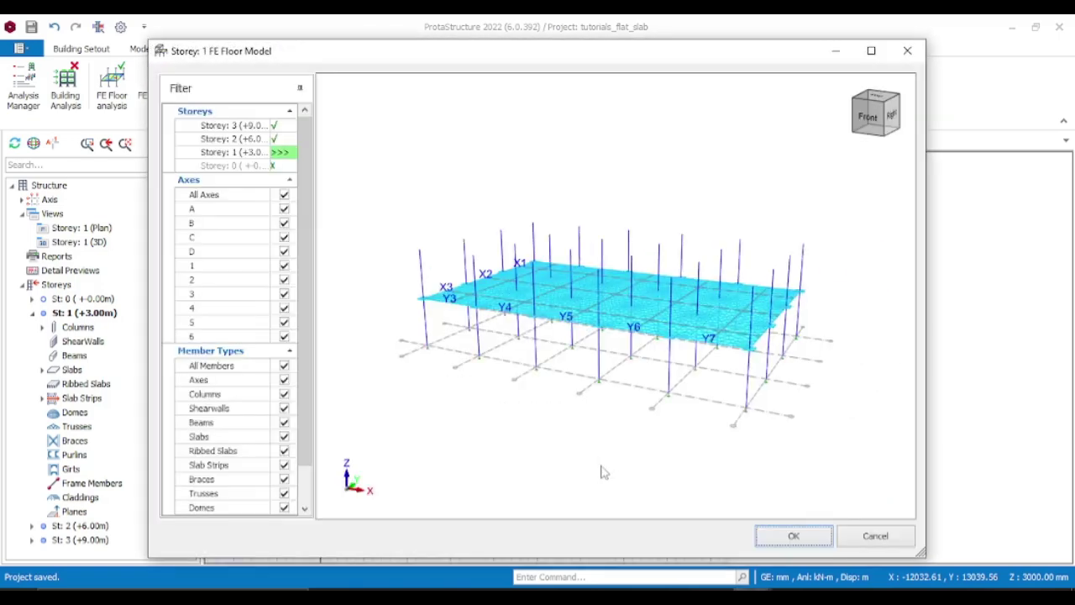
{"action": "left_click", "coordinate": [790, 538]}
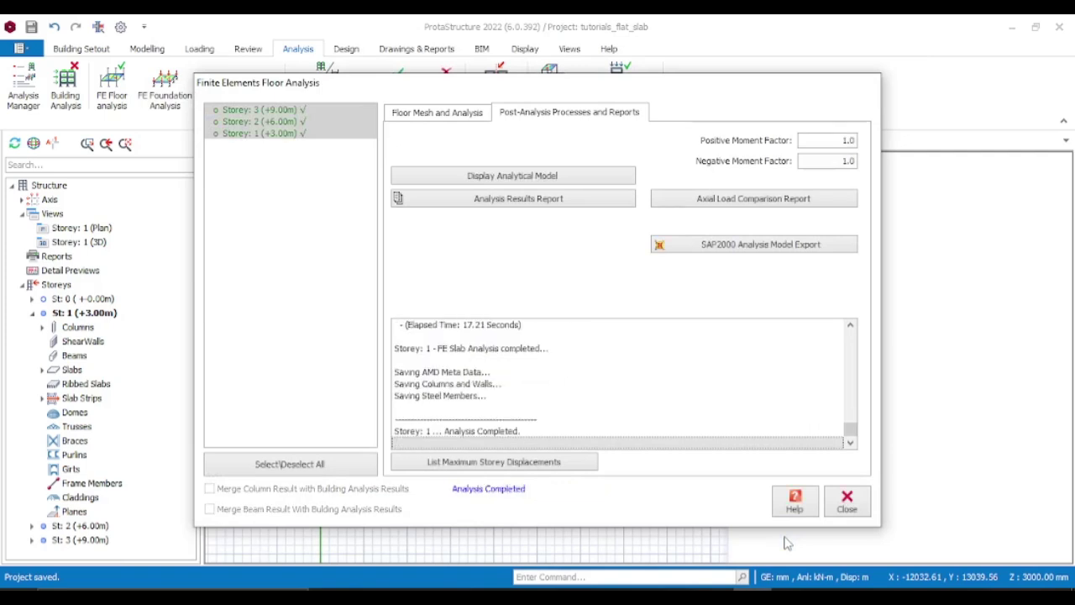
{"action": "left_click", "coordinate": [846, 502]}
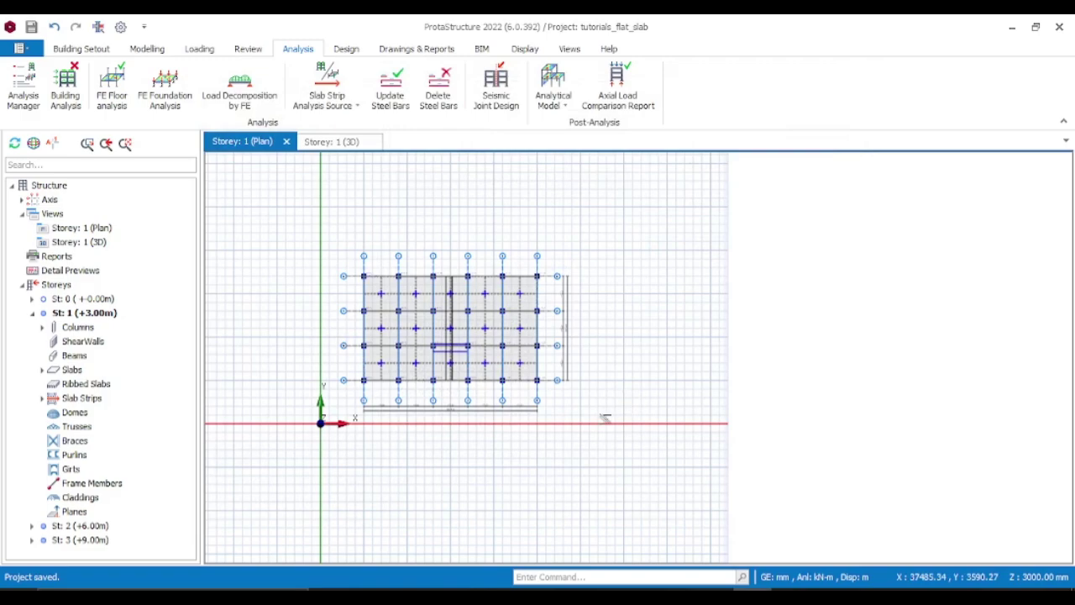
Step: Run the building analysis with column/wall reinforcement design included as a batch design option
{"action": "left_click", "coordinate": [61, 94]}
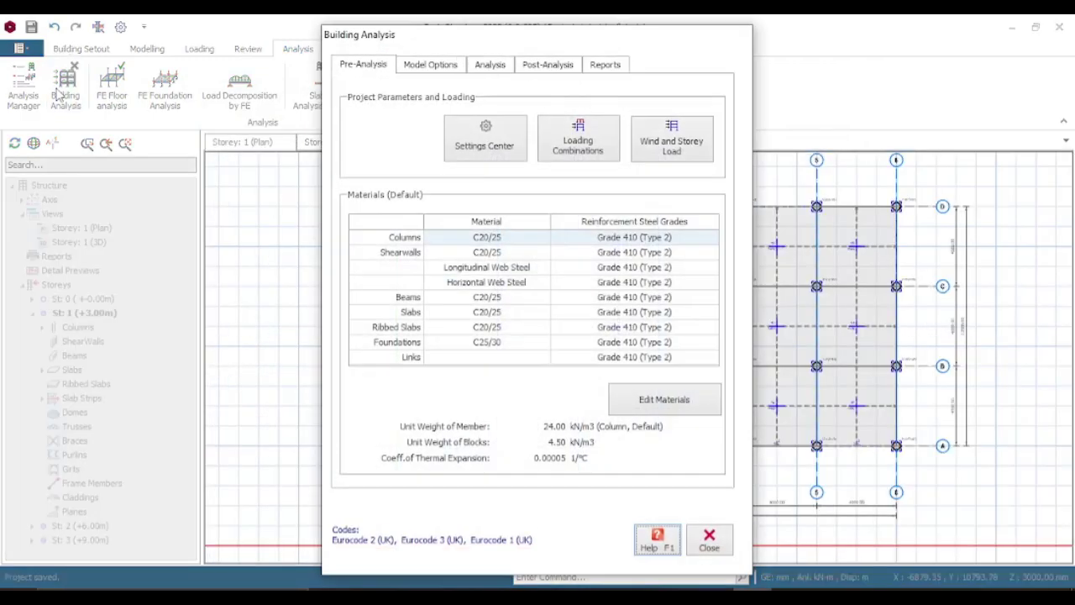
{"action": "left_click", "coordinate": [497, 73]}
{"action": "left_click", "coordinate": [595, 107]}
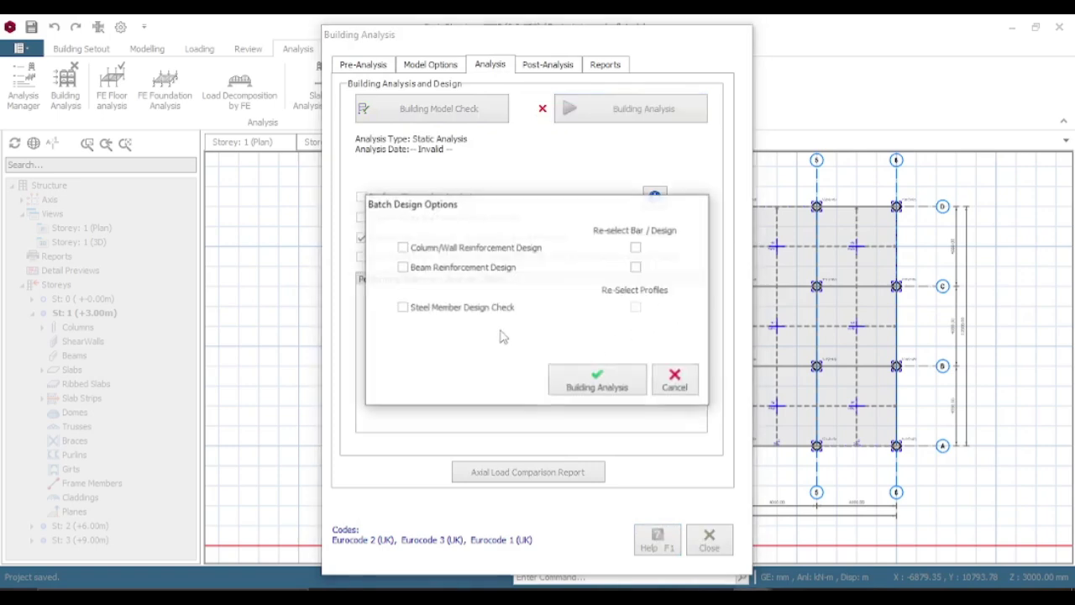
{"action": "left_click", "coordinate": [410, 250]}
{"action": "left_click", "coordinate": [596, 382]}
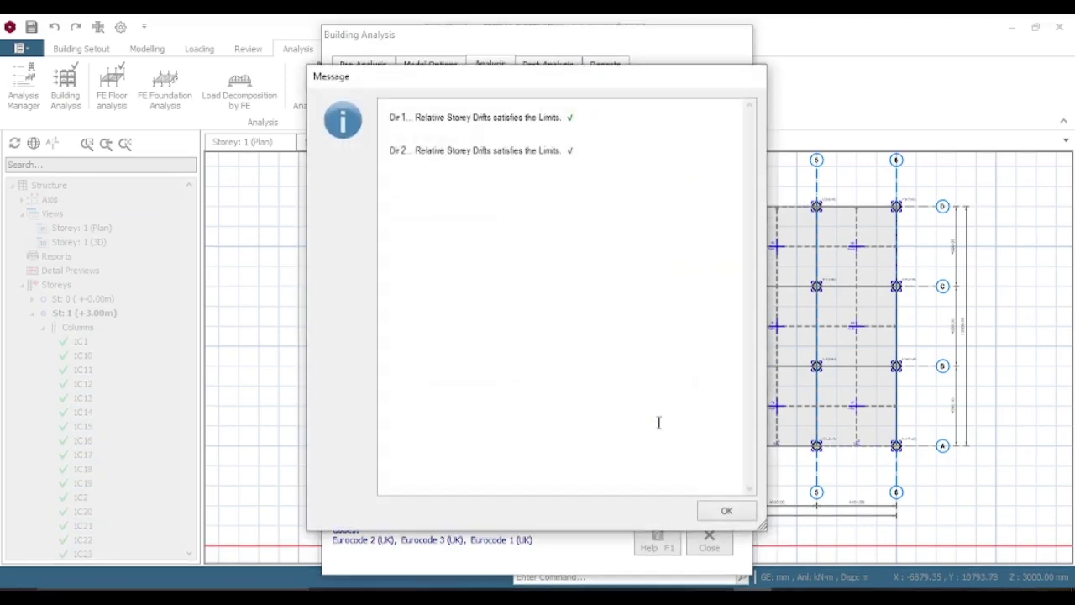
{"action": "left_click", "coordinate": [713, 514]}
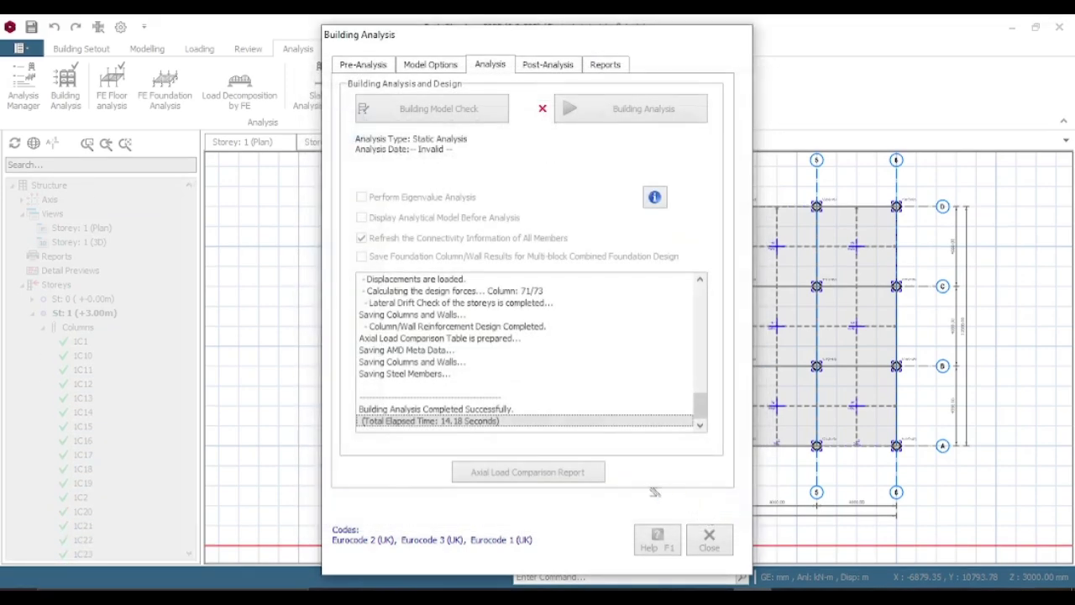
{"action": "left_click", "coordinate": [708, 542]}
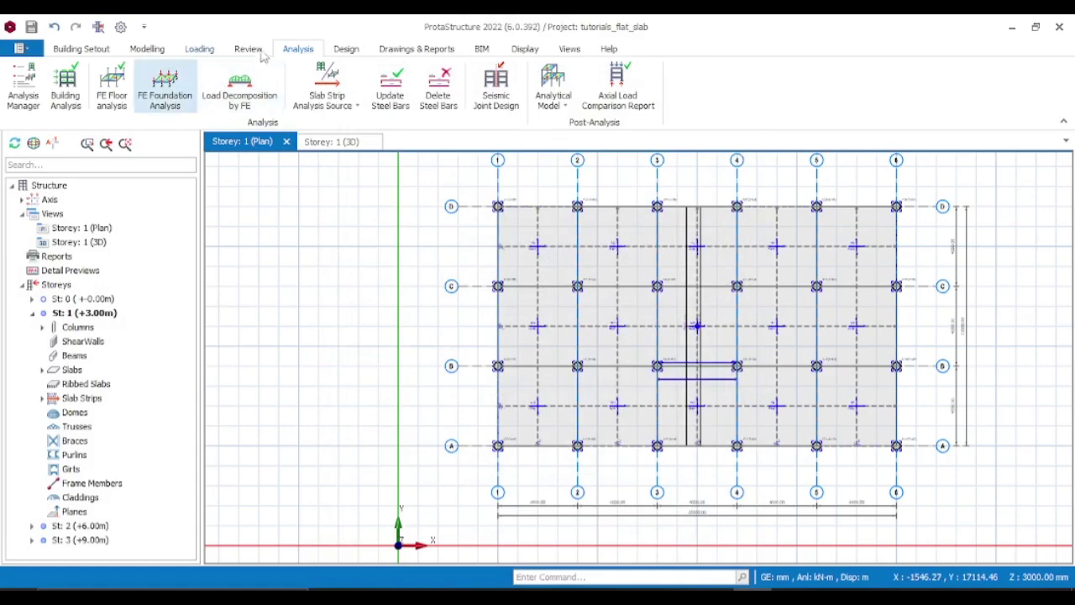
Step: Open the slab strip design list and check storey 1 strip X1 in interactive design
{"action": "left_click", "coordinate": [349, 52]}
{"action": "left_click", "coordinate": [267, 84]}
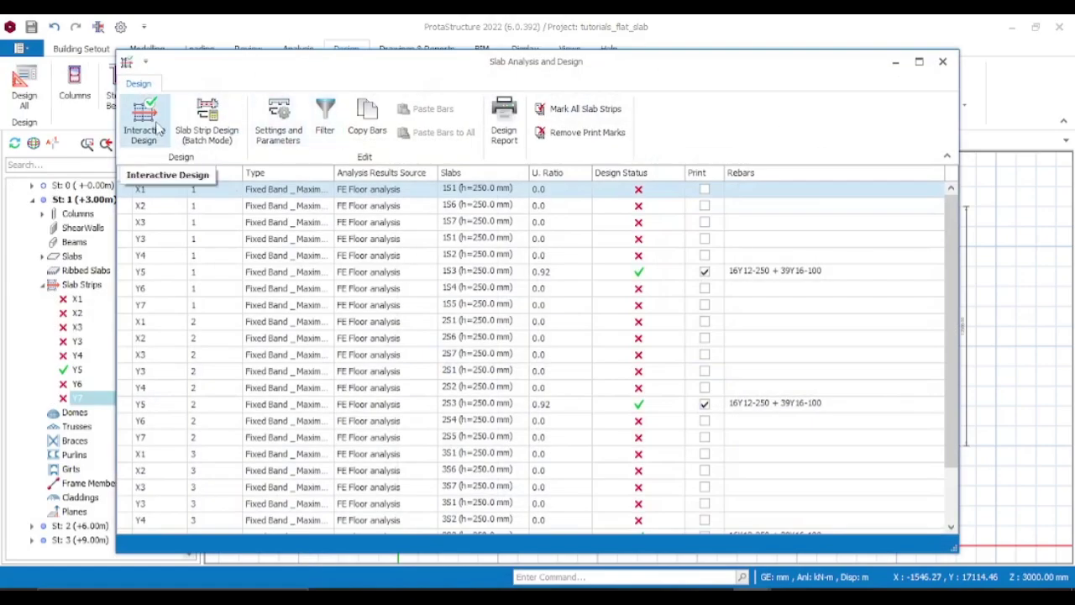
{"action": "left_click", "coordinate": [156, 125]}
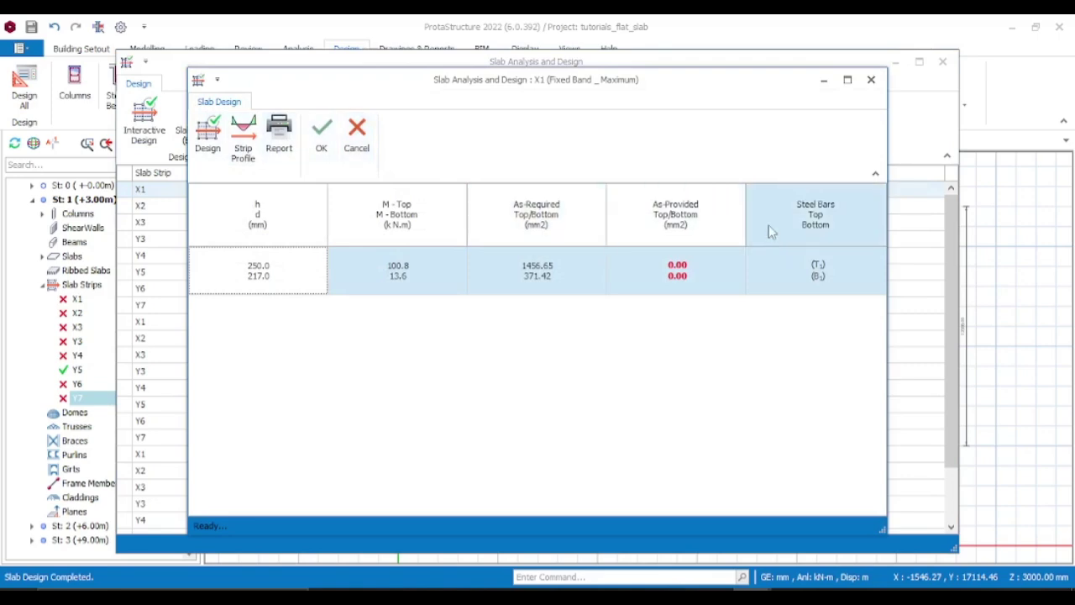
{"action": "left_click", "coordinate": [872, 81]}
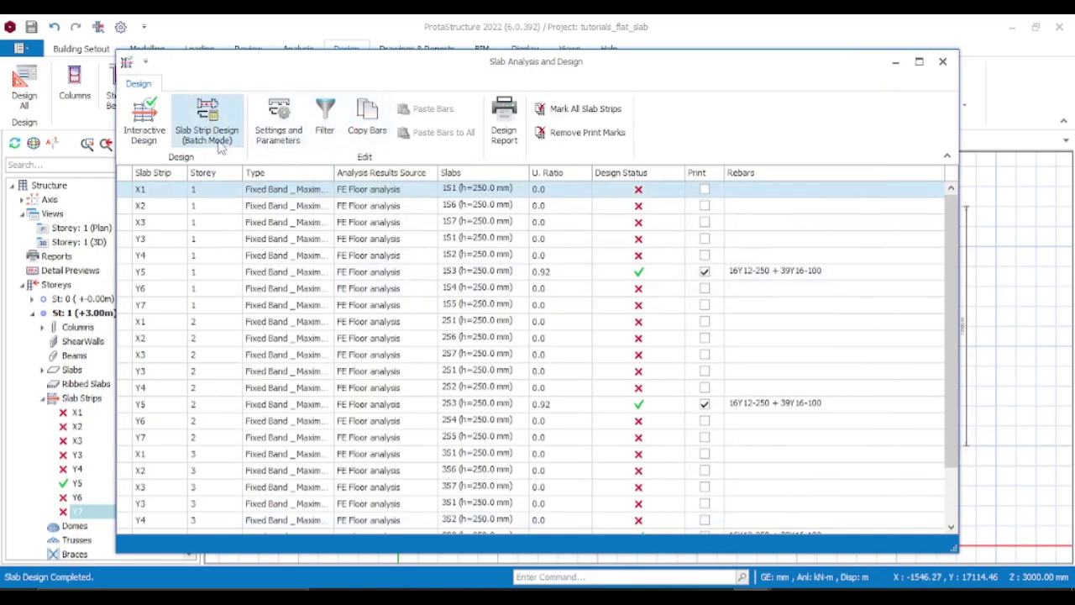
Step: Run the batch slab strip design for all storeys with the option to delete and re-select all steel bars
{"action": "left_click", "coordinate": [220, 143]}
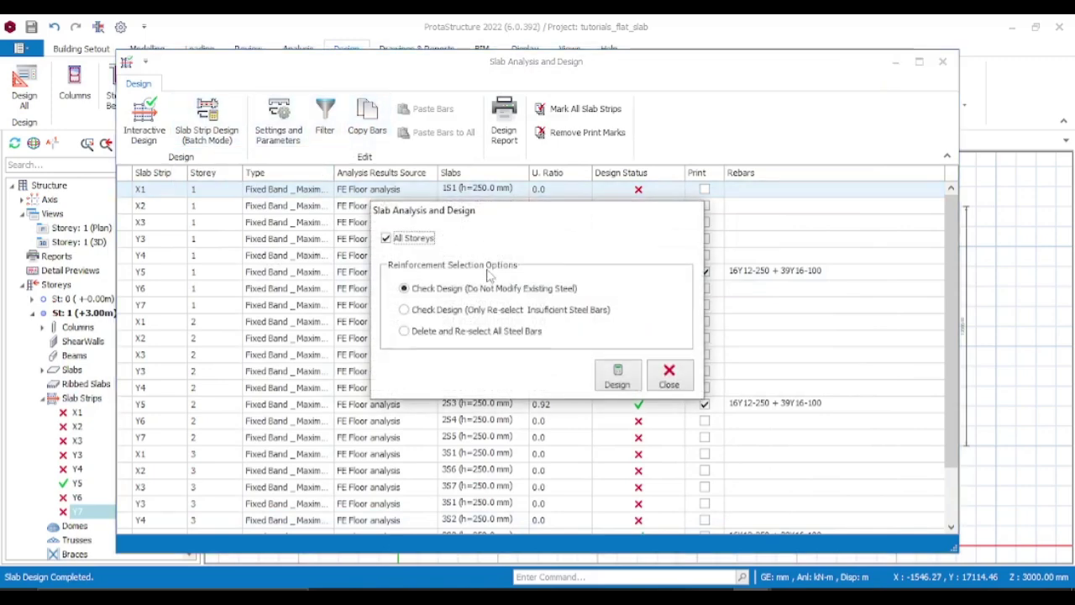
{"action": "left_click", "coordinate": [488, 333]}
{"action": "left_click", "coordinate": [632, 383]}
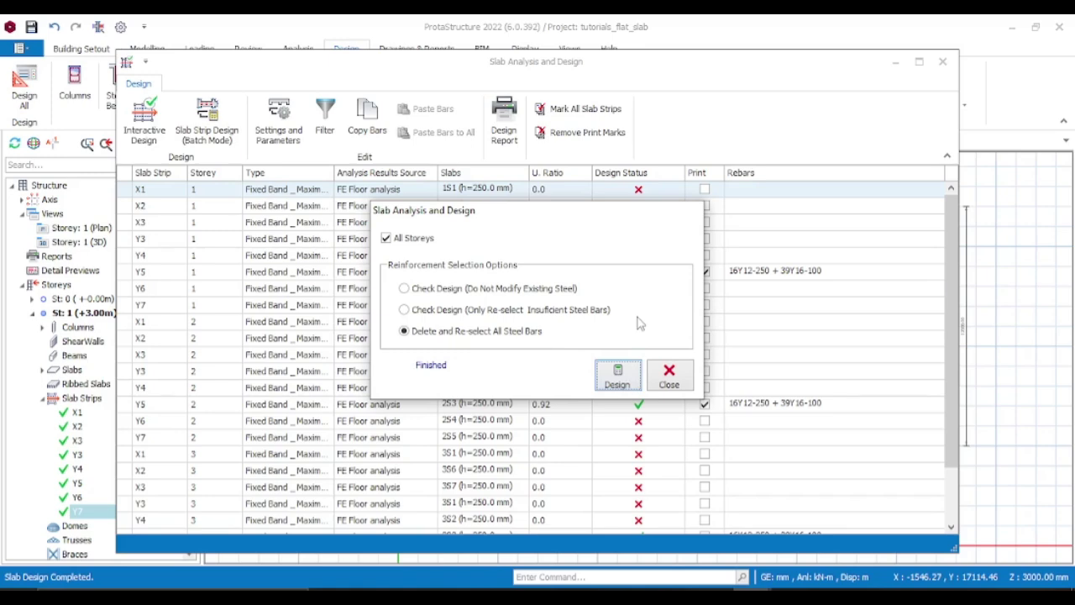
{"action": "left_click", "coordinate": [684, 378]}
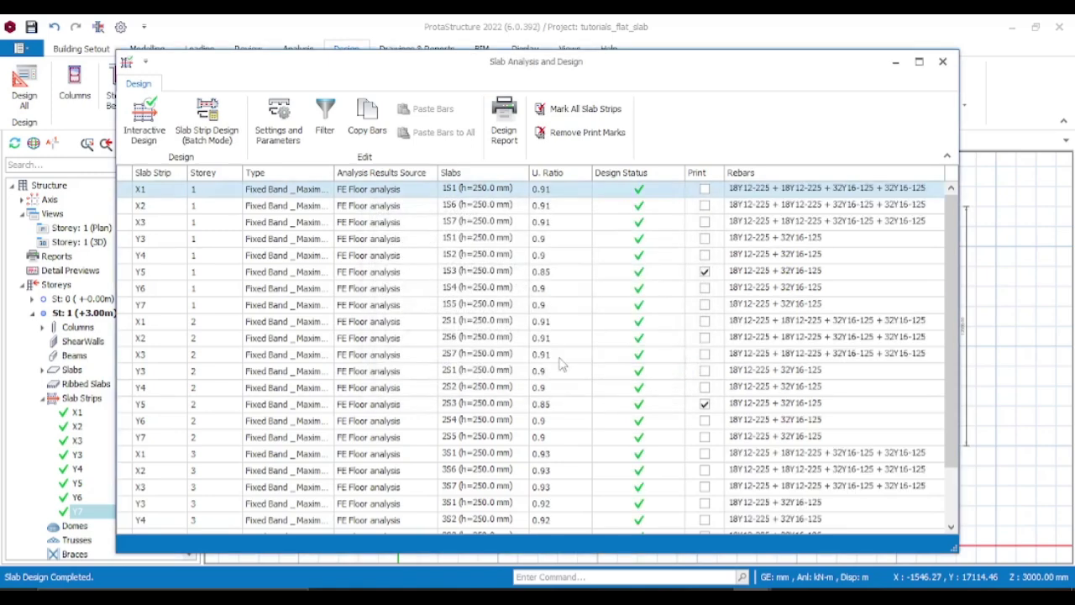
Step: Review the utilisation ratio, design status and rebars of the slab strips on all three storeys, and close the design list
{"action": "scroll", "coordinate": [489, 338], "scroll_direction": "down", "scroll_amount": 1}
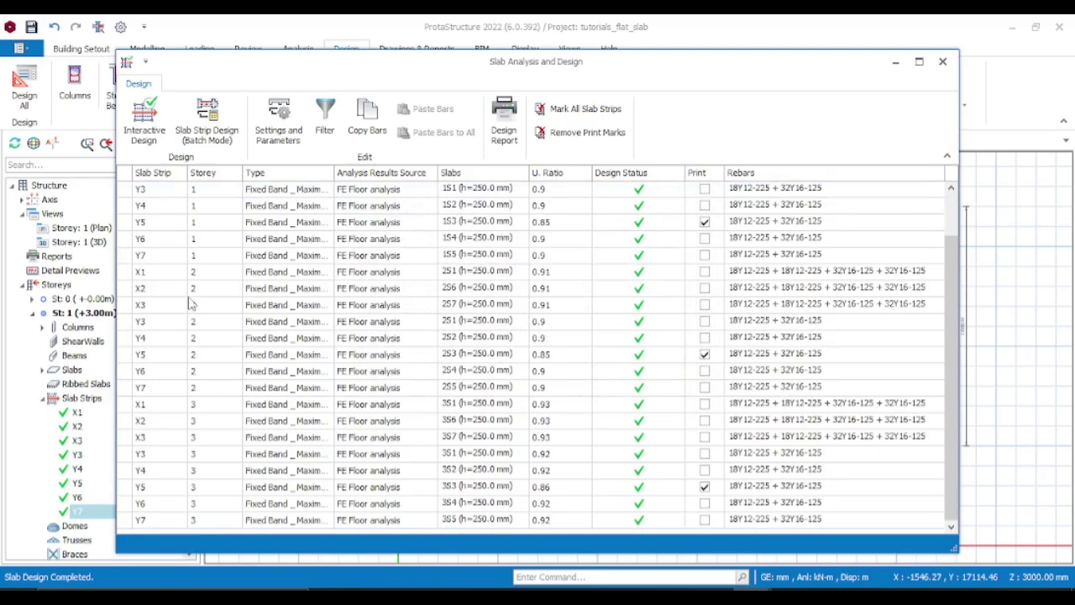
{"action": "scroll", "coordinate": [217, 296], "scroll_direction": "up", "scroll_amount": 1}
{"action": "scroll", "coordinate": [215, 297], "scroll_direction": "down", "scroll_amount": 1}
{"action": "scroll", "coordinate": [206, 300], "scroll_direction": "up", "scroll_amount": 1}
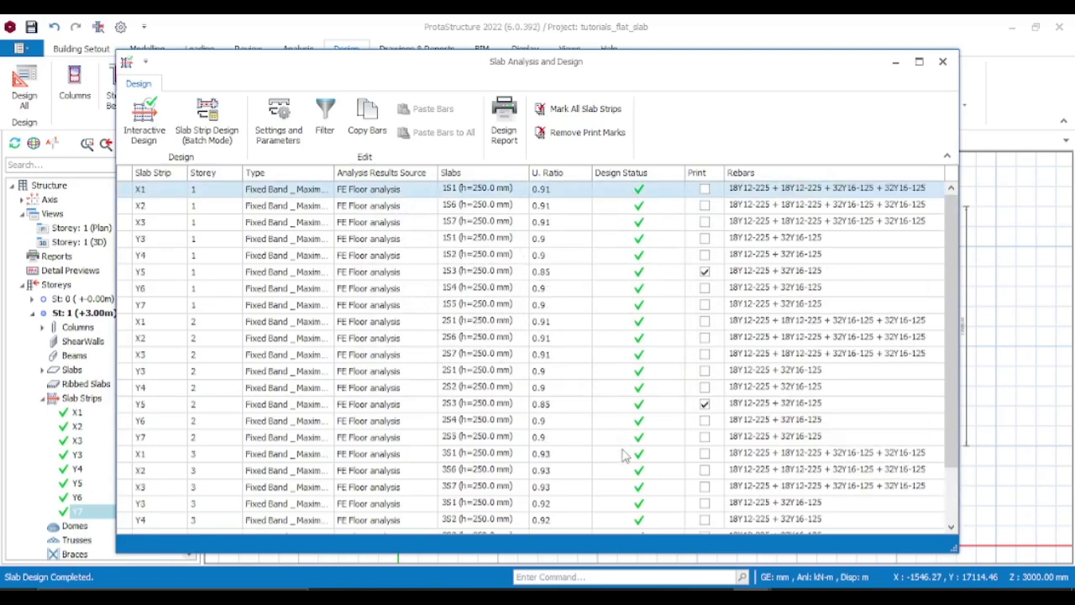
{"action": "scroll", "coordinate": [624, 470], "scroll_direction": "down", "scroll_amount": 1}
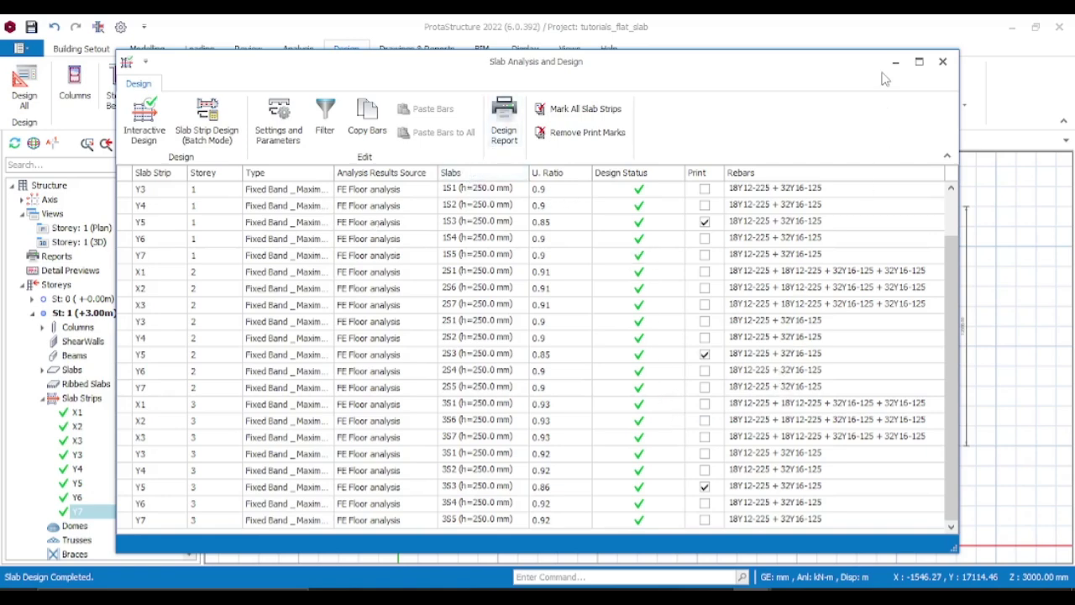
{"action": "left_click", "coordinate": [943, 63]}
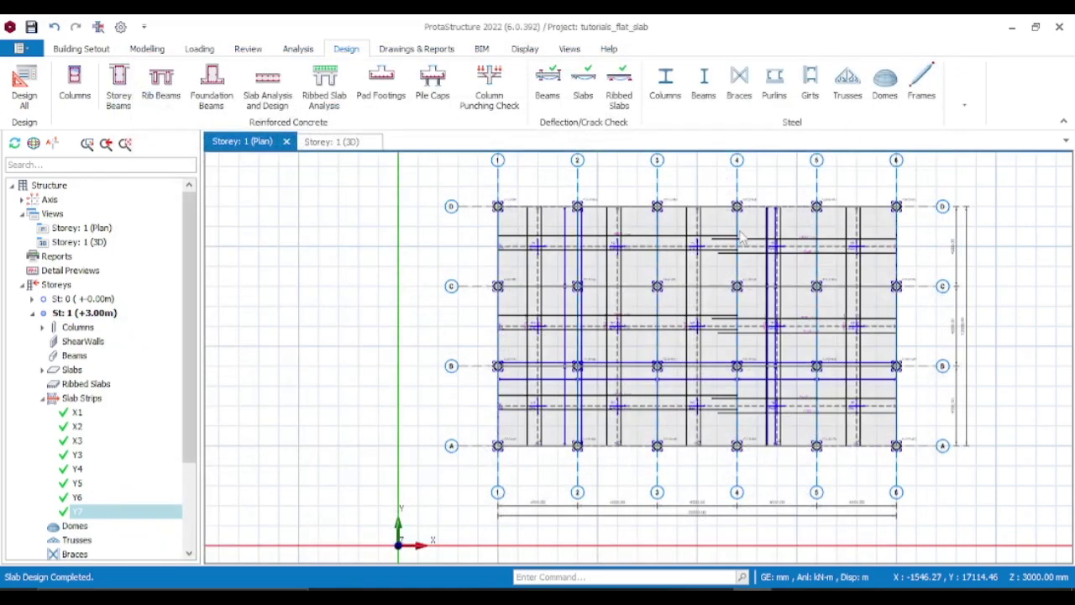
Step: Examine the slab strip reinforcement bars and their labels across the storey 1 plan
{"action": "scroll", "coordinate": [576, 235], "scroll_direction": "up", "scroll_amount": 2}
{"action": "scroll", "coordinate": [576, 235], "scroll_direction": "up", "scroll_amount": 3}
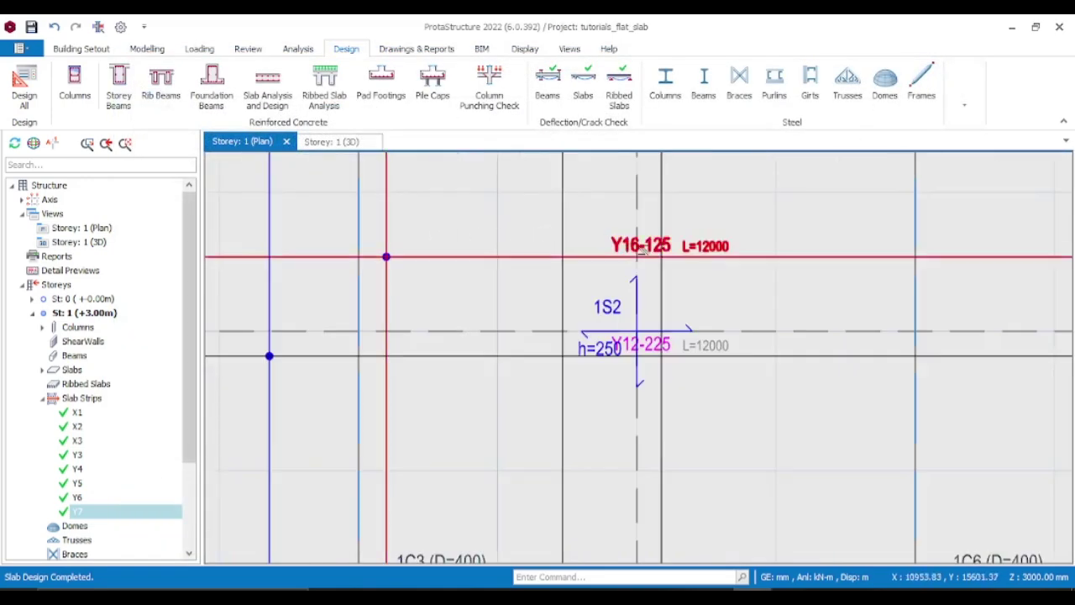
{"action": "middle_click_drag", "start_coordinate": [655, 252], "coordinate": [594, 251]}
{"action": "scroll", "coordinate": [594, 252], "scroll_direction": "down", "scroll_amount": 5}
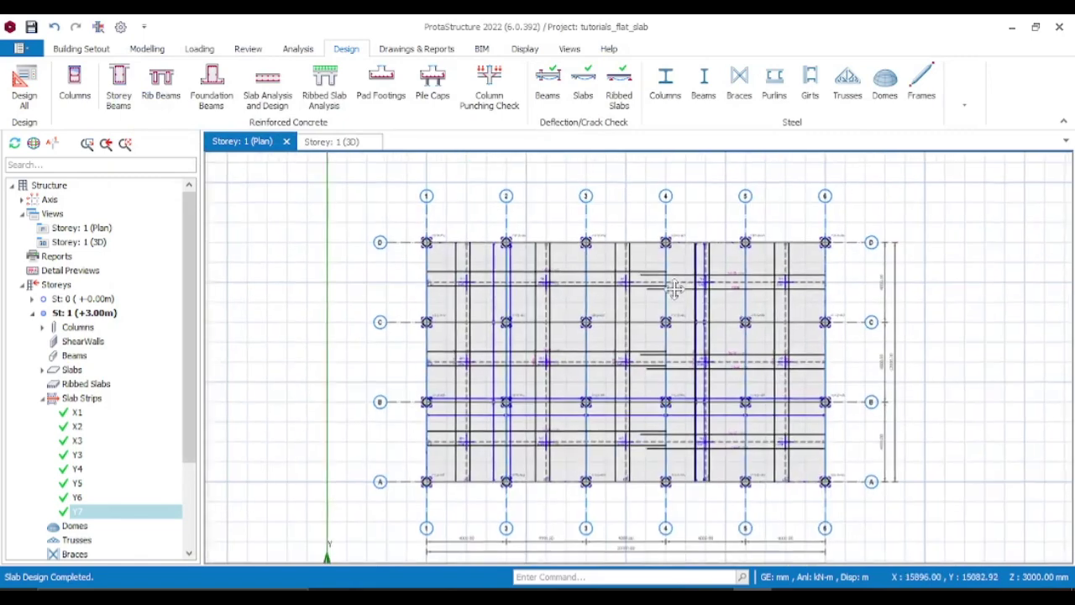
{"action": "scroll", "coordinate": [753, 243], "scroll_direction": "up", "scroll_amount": 4}
{"action": "scroll", "coordinate": [763, 247], "scroll_direction": "down", "scroll_amount": 2}
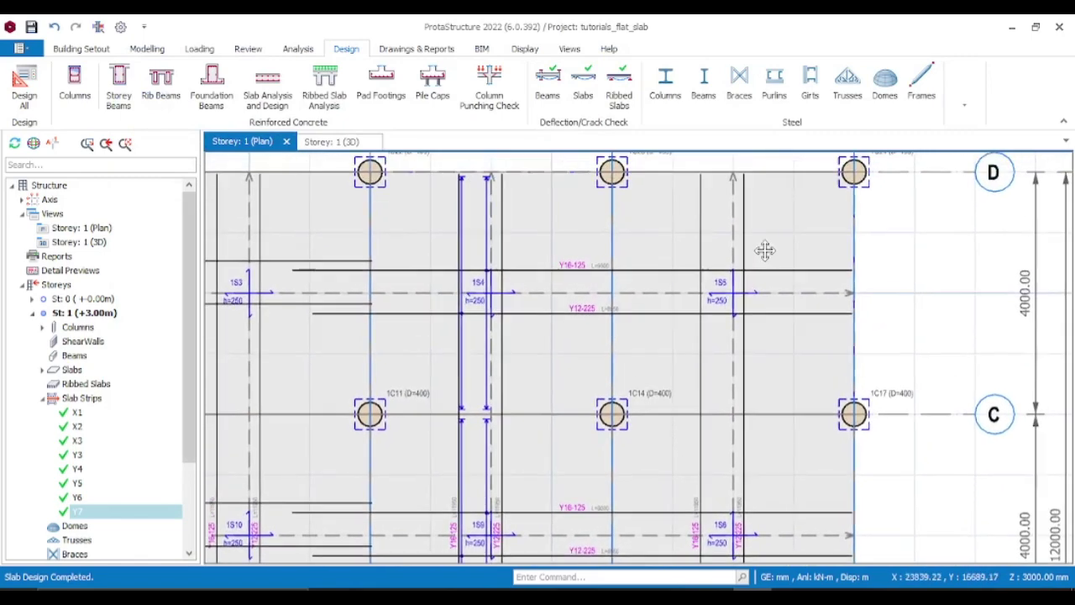
{"action": "scroll", "coordinate": [739, 252], "scroll_direction": "up", "scroll_amount": 5}
{"action": "scroll", "coordinate": [724, 297], "scroll_direction": "down", "scroll_amount": 6}
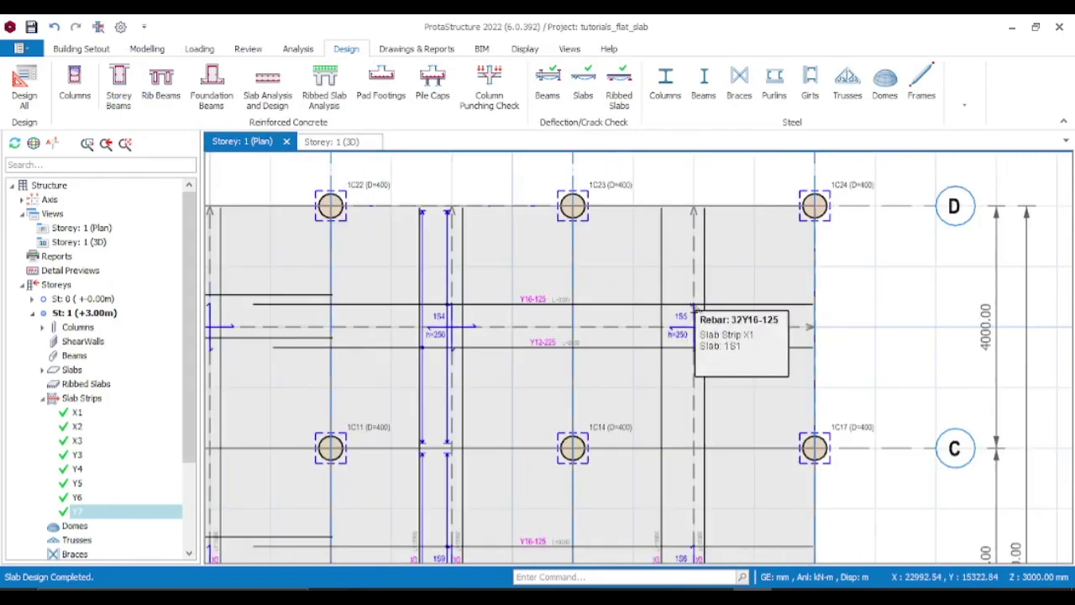
{"action": "scroll", "coordinate": [386, 339], "scroll_direction": "up", "scroll_amount": 4}
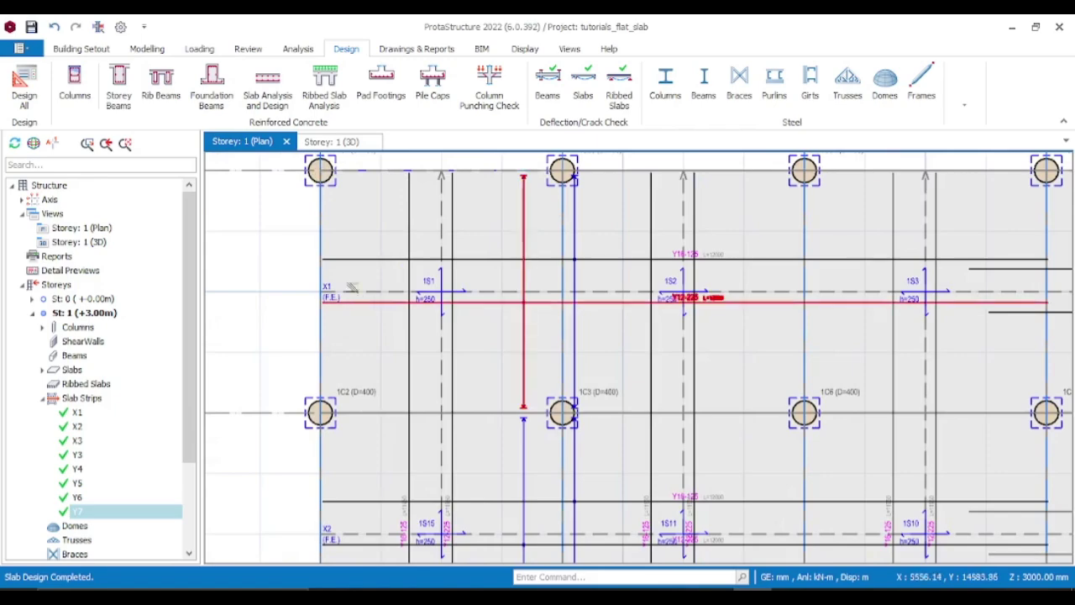
{"action": "scroll", "coordinate": [409, 298], "scroll_direction": "up", "scroll_amount": 2}
{"action": "scroll", "coordinate": [462, 294], "scroll_direction": "down", "scroll_amount": 5}
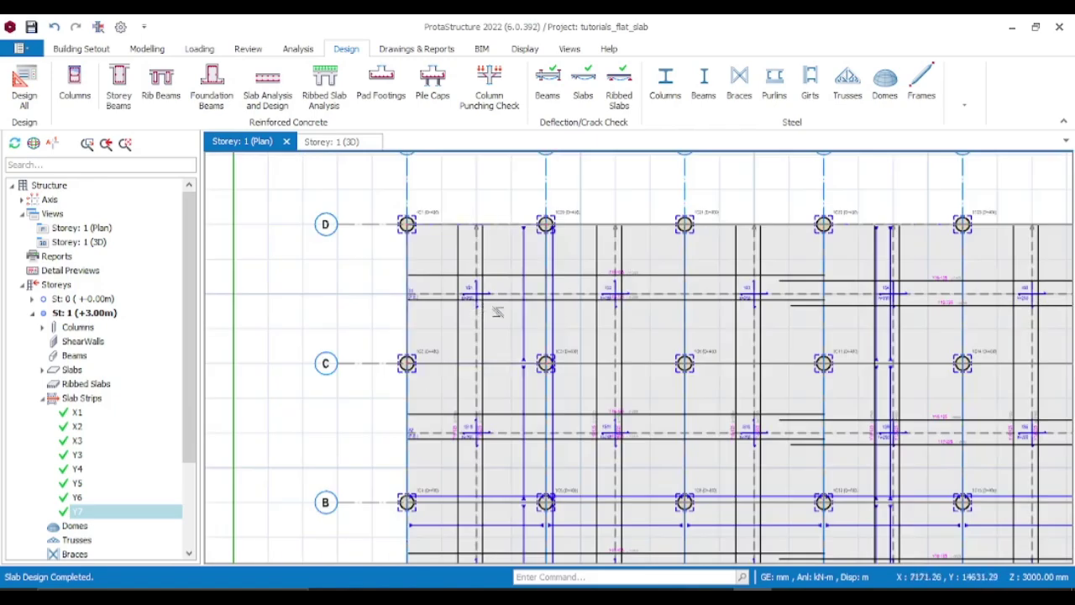
{"action": "scroll", "coordinate": [566, 322], "scroll_direction": "up", "scroll_amount": 3}
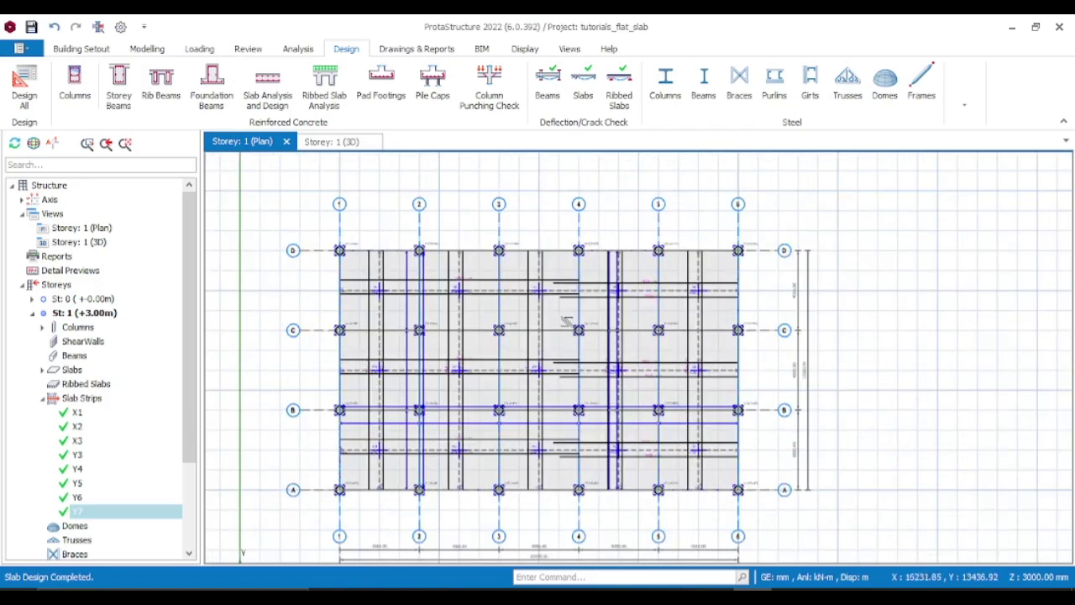